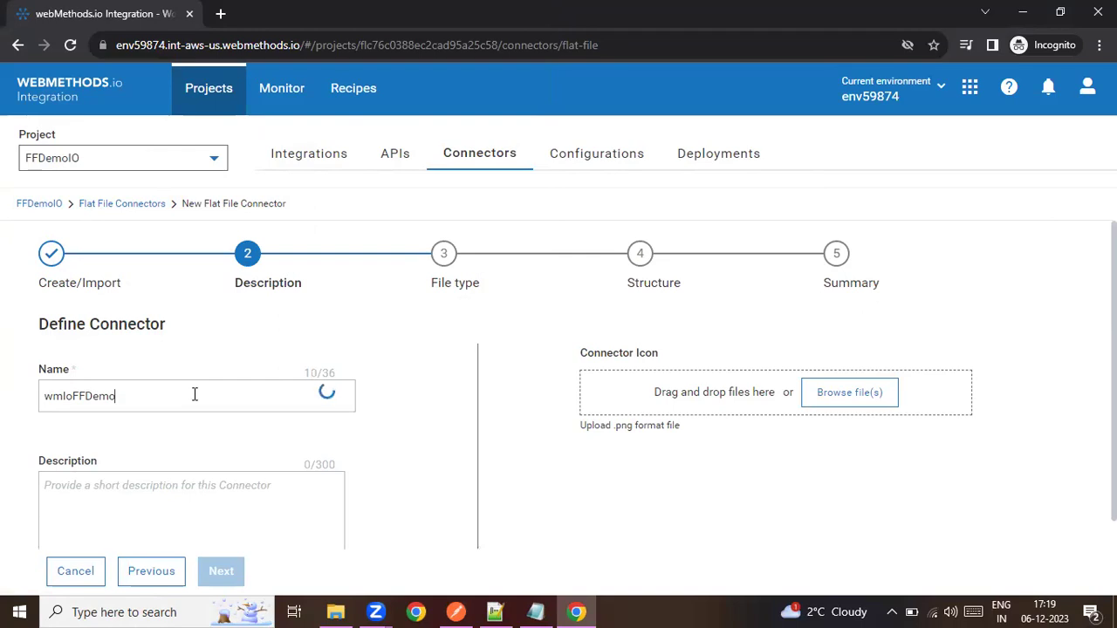
Step: Preview the sample file, highlight the quoted job title in the first record, and continue to the file type definition
scroll(316, 406, down, 1)
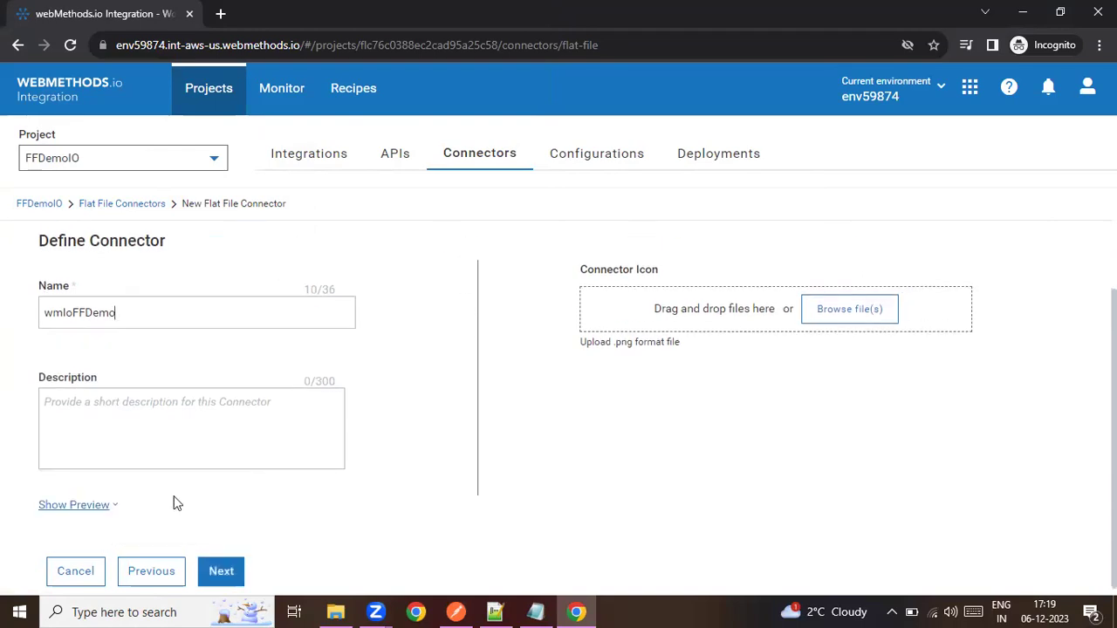
click(111, 506)
scroll(211, 490, down, 2)
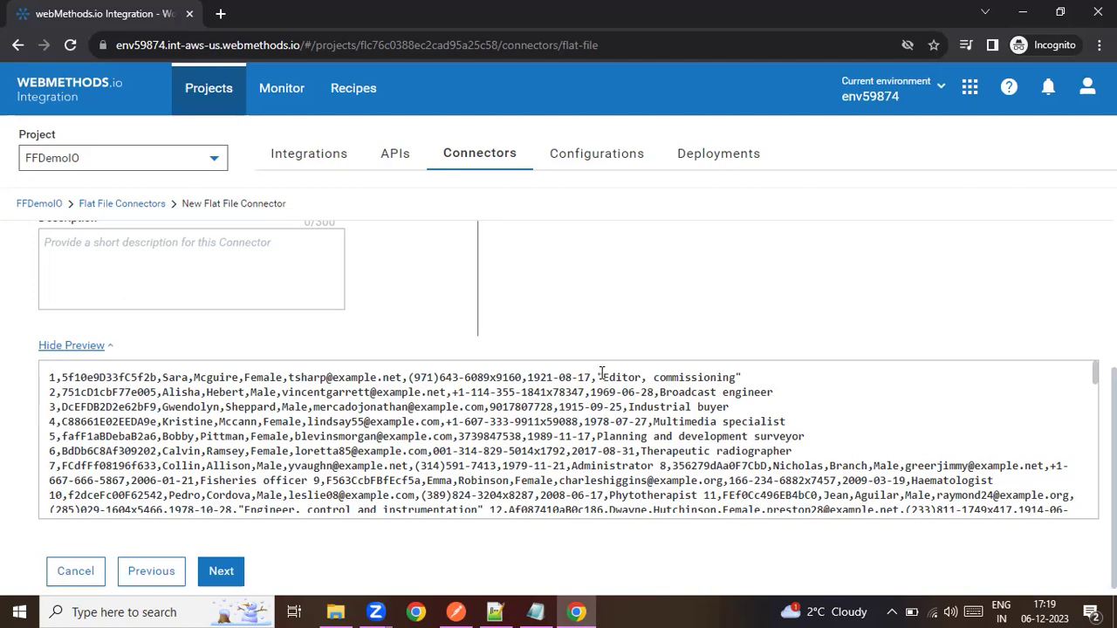
drag(601, 375, 740, 374)
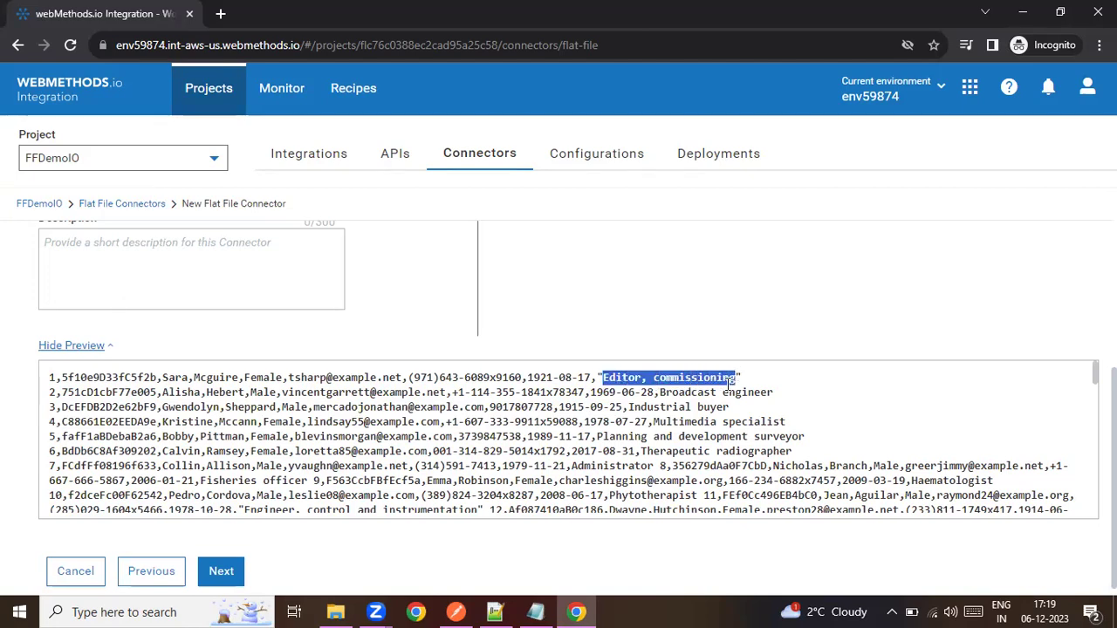
click(225, 569)
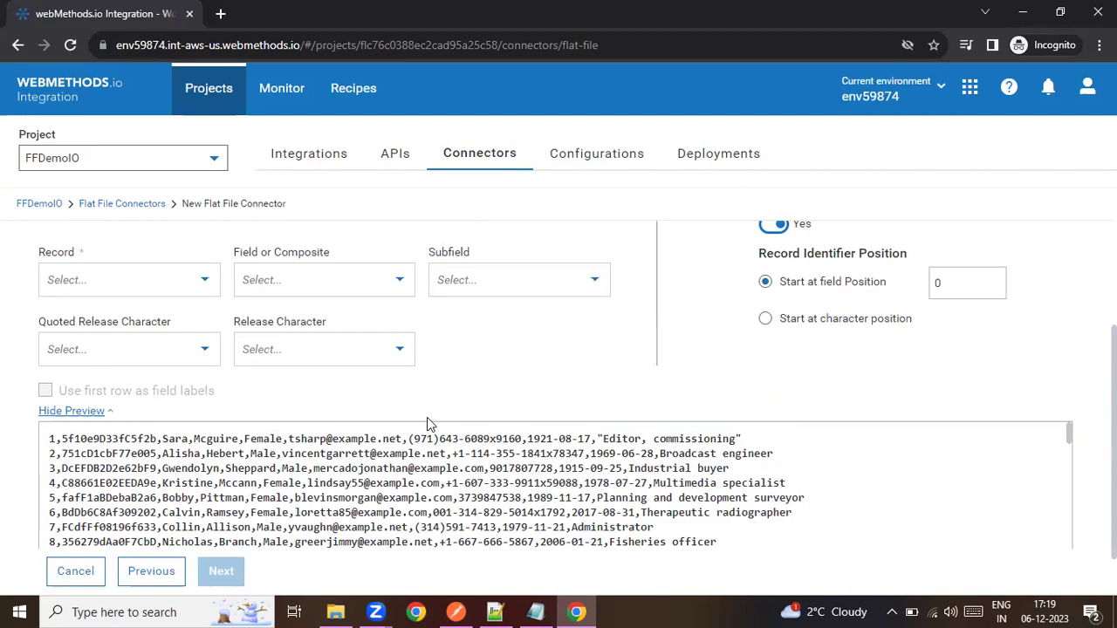
Step: Turn off the record identifier and set the record delimiter to \r\n - Carriage return\Line feed
click(773, 224)
click(208, 286)
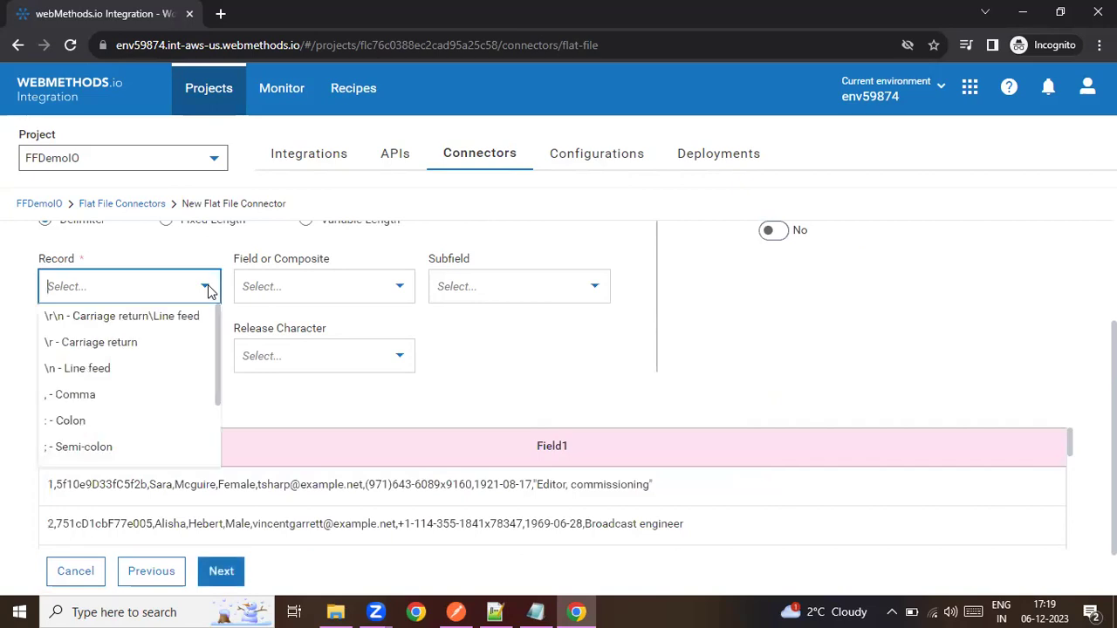
click(728, 330)
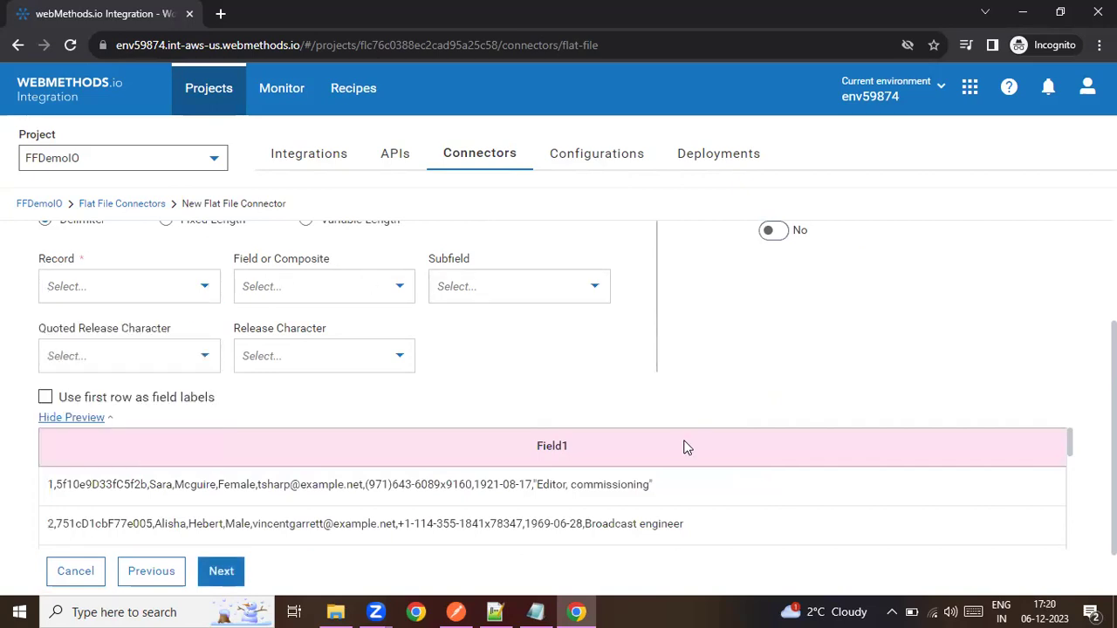
scroll(626, 488, down, 3)
scroll(625, 484, up, 3)
click(211, 289)
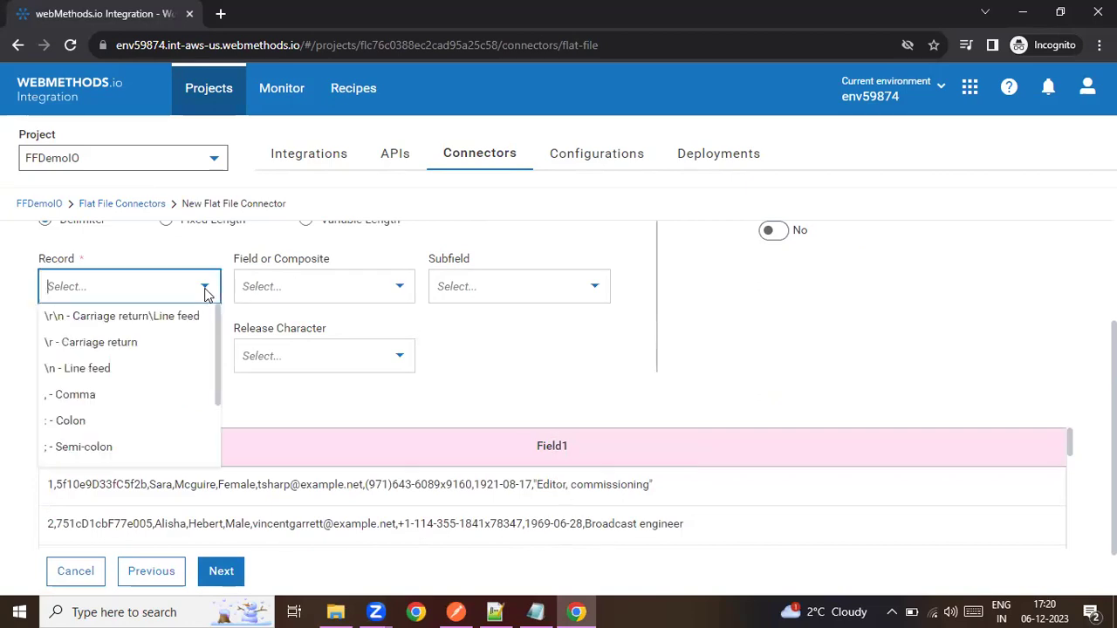
click(164, 325)
Step: Set the field or composite delimiter to comma and check the remaining columns in the preview
scroll(606, 396, down, 3)
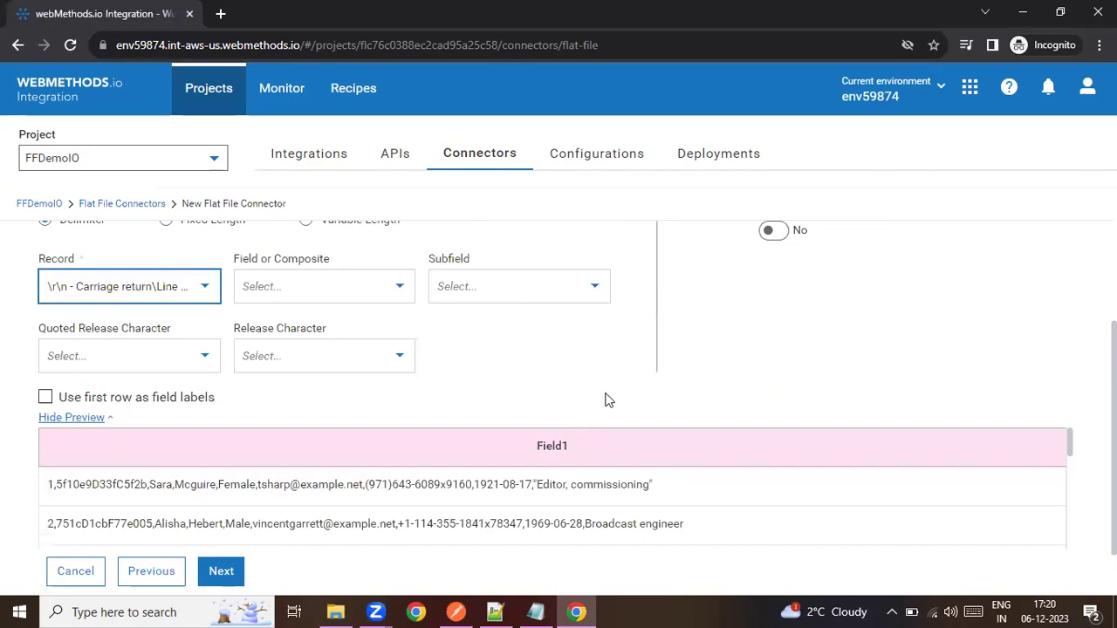
scroll(610, 454, down, 3)
scroll(602, 453, up, 3)
scroll(606, 445, up, 2)
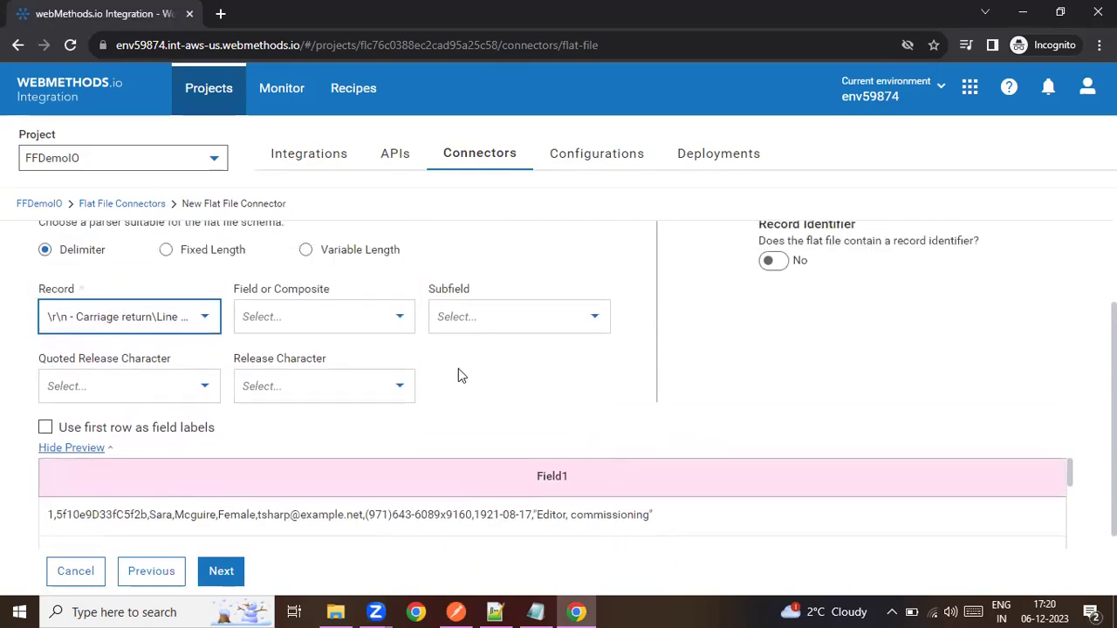
click(375, 321)
click(291, 395)
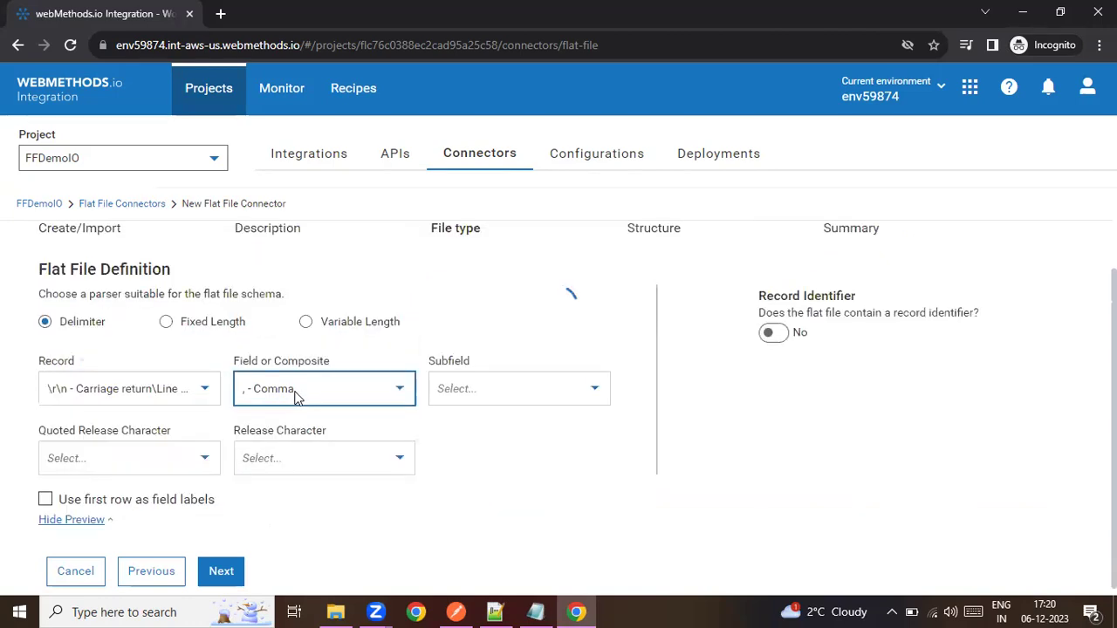
scroll(683, 393, down, 2)
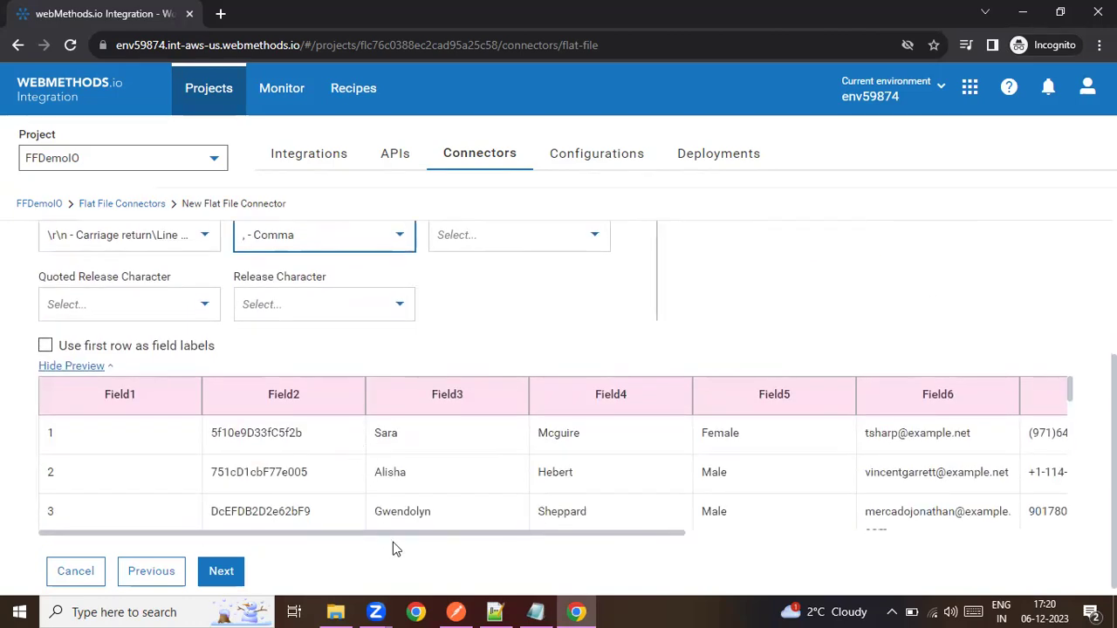
drag(380, 535, 847, 527)
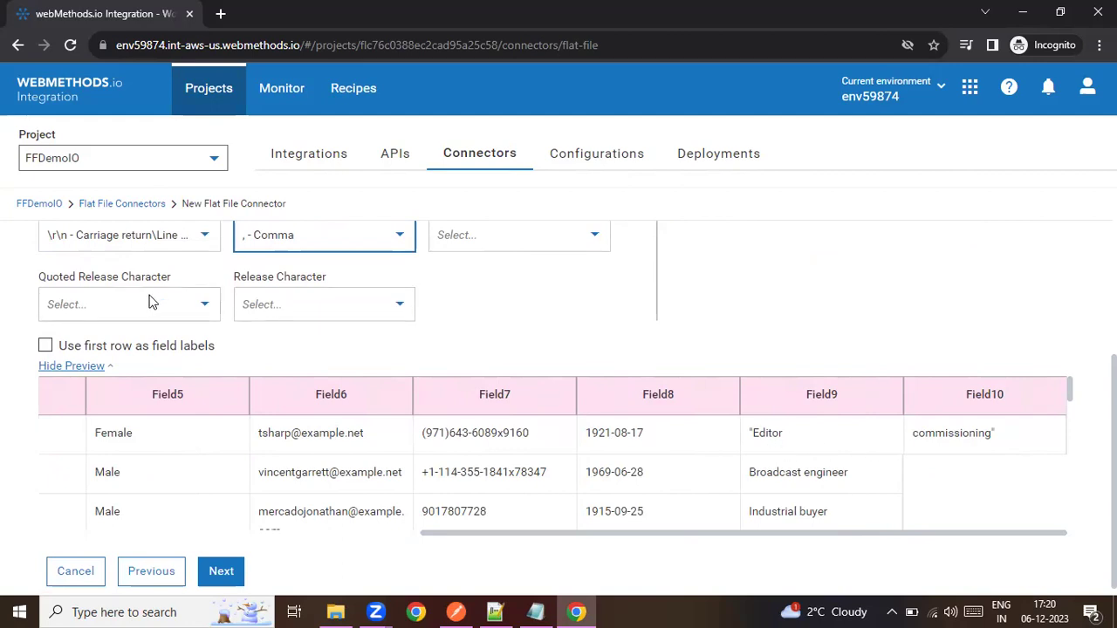
Step: Set the quoted release character to a double quote ("), check the last preview columns, and continue to the structure definition
click(122, 307)
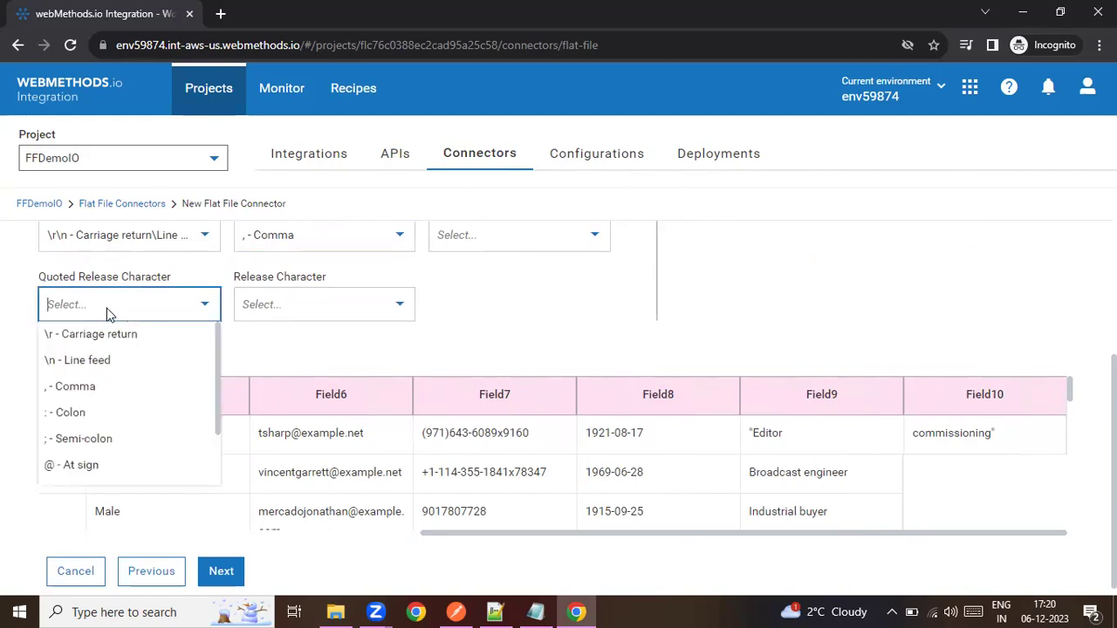
text(")
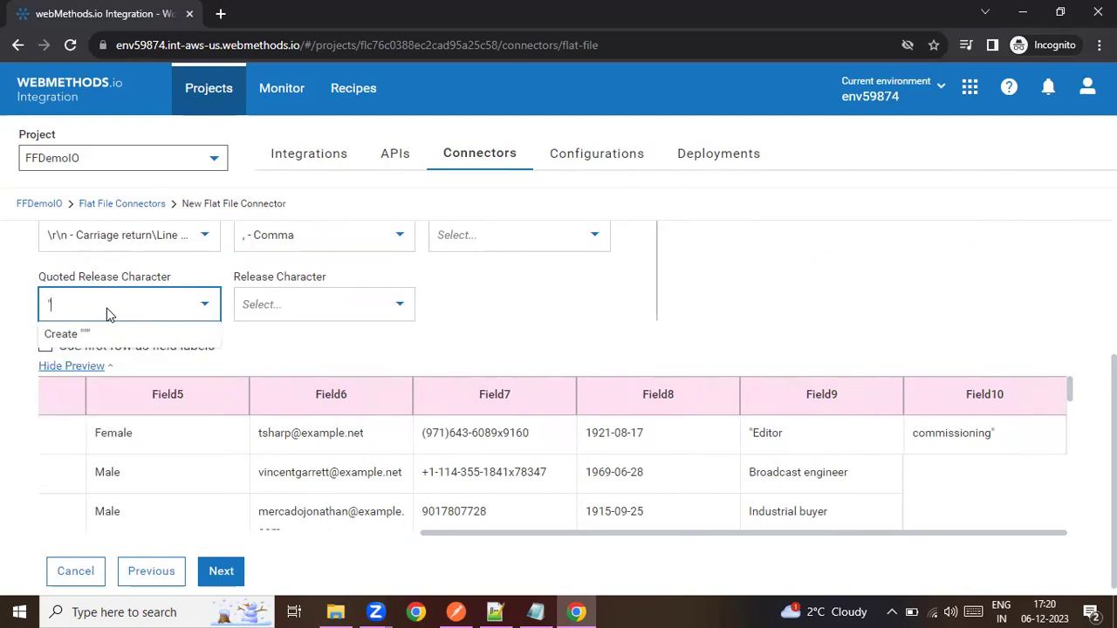
key(Return)
drag(288, 532, 786, 522)
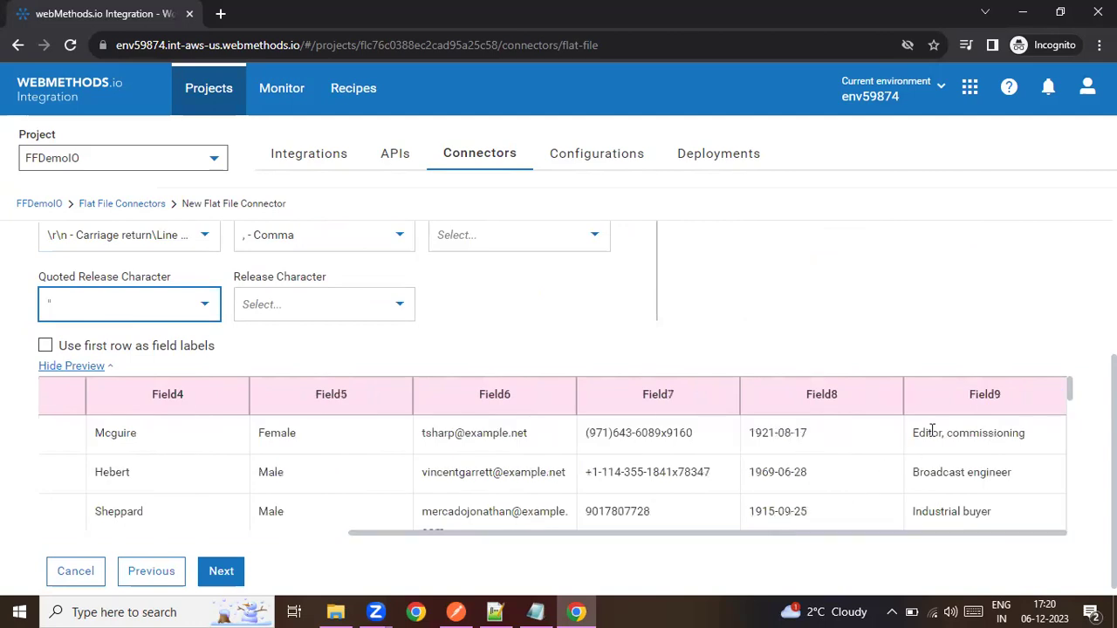
click(223, 576)
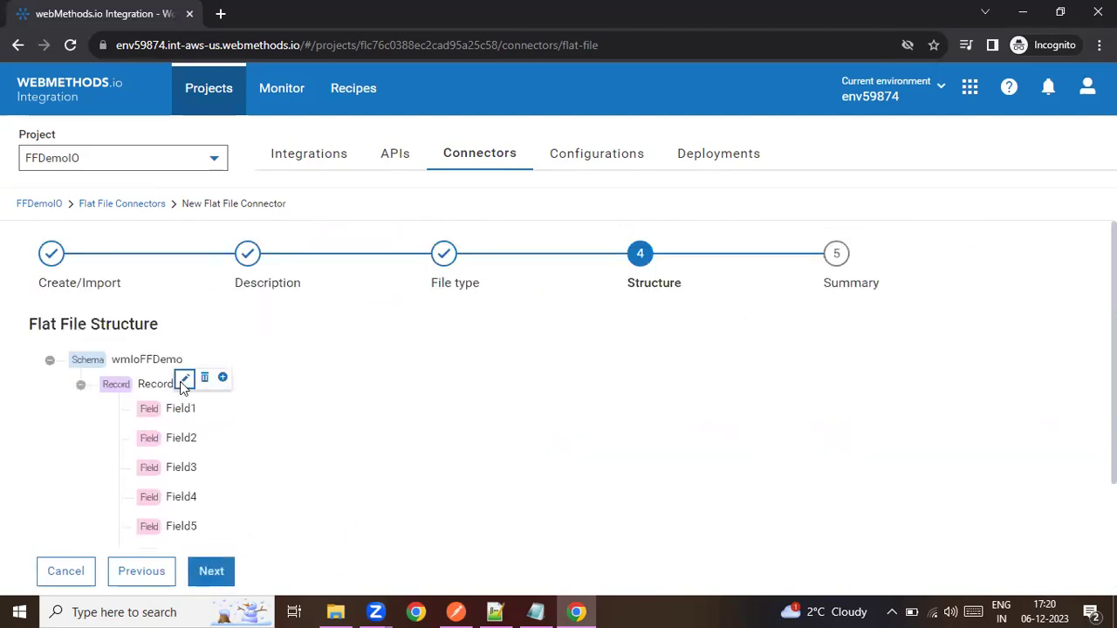
Step: Rename the record under the wmIoFFDemo schema as EmployeeDetails and set its max repeat to Unlimited
click(187, 376)
drag(229, 431, 116, 430)
text(Em)
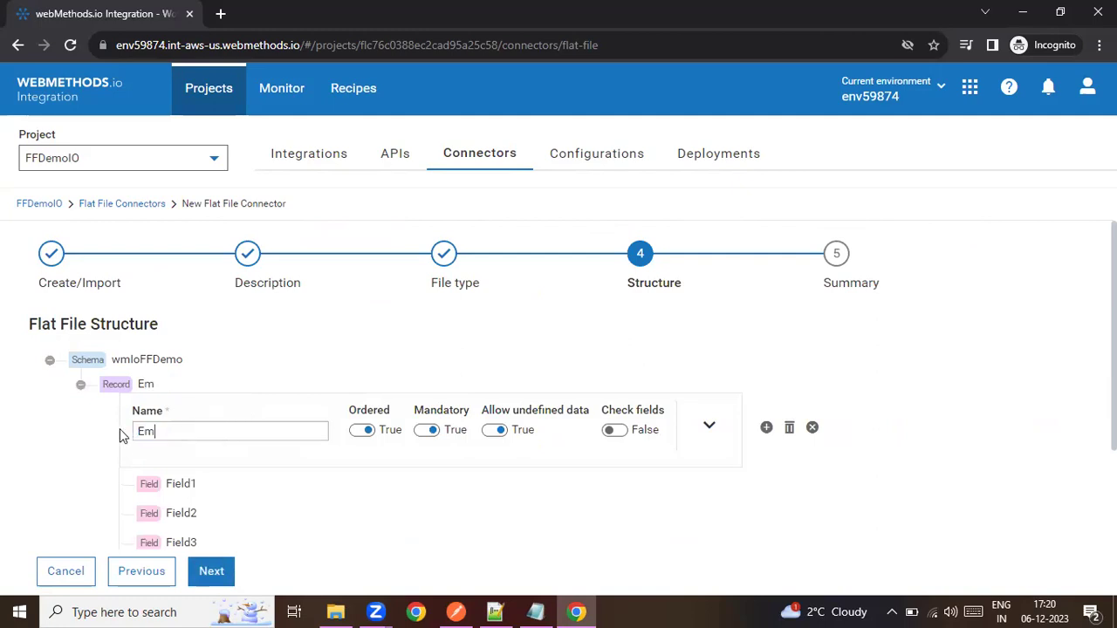
text(ployeeDetails)
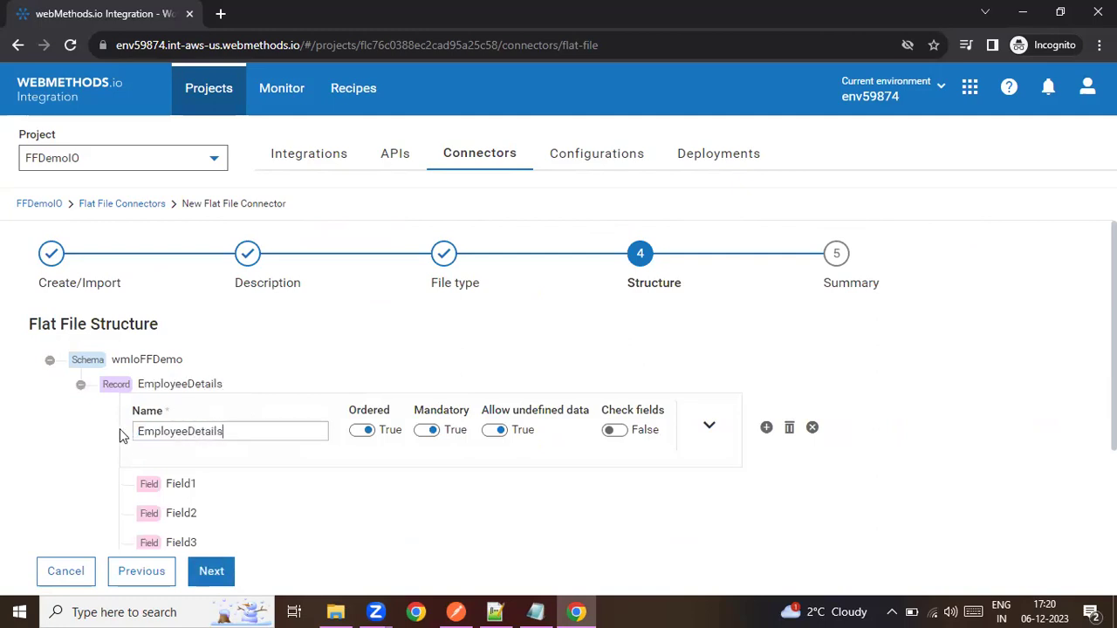
scroll(282, 320, down, 2)
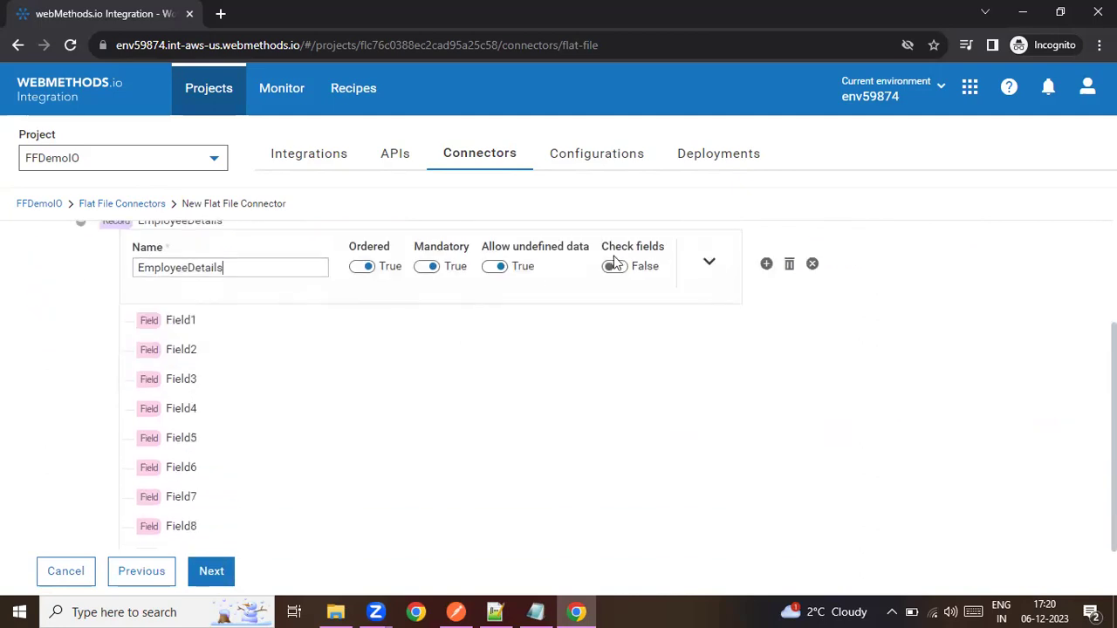
click(707, 263)
click(393, 342)
click(379, 389)
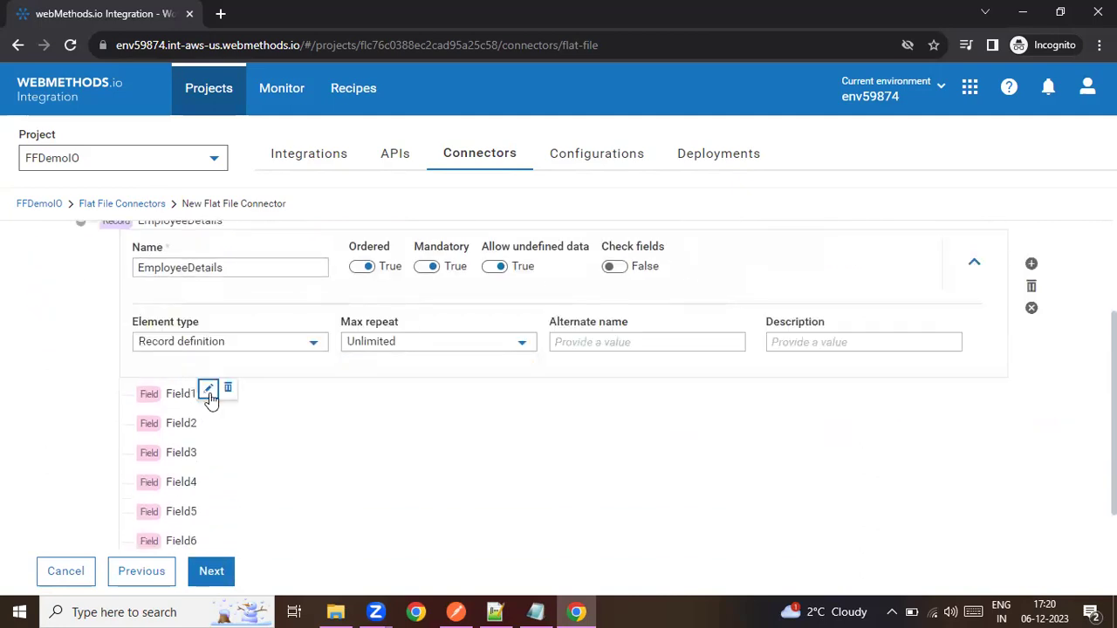
Step: Rename Field1 as SNo and Field2 as EmpNo in the EmployeeDetails record
click(209, 389)
text(S)
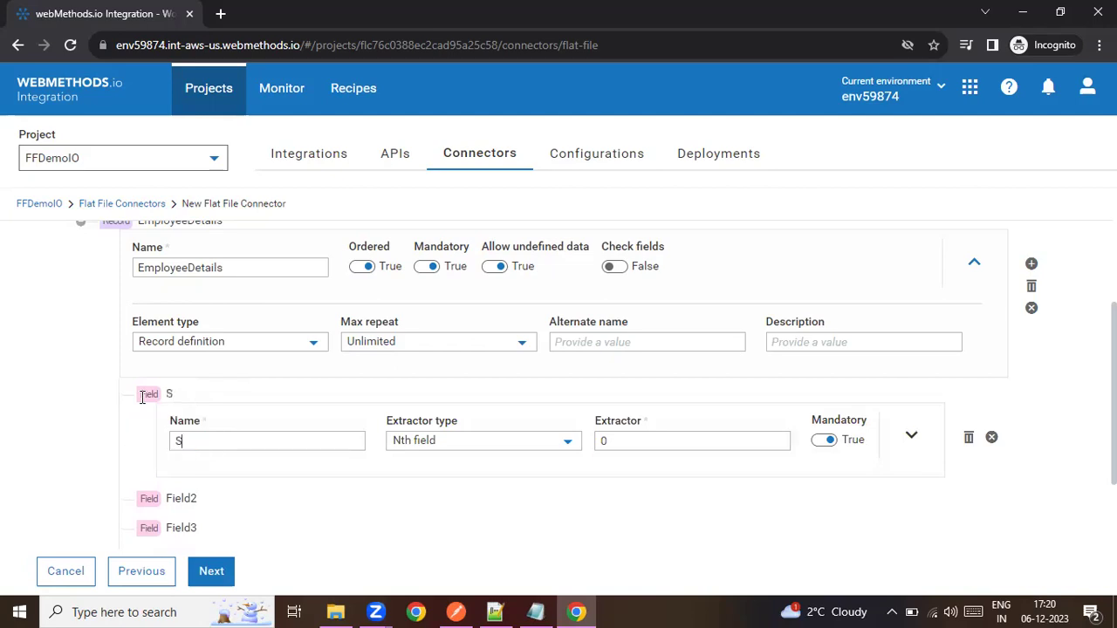
text(No)
click(205, 495)
scroll(262, 471, down, 2)
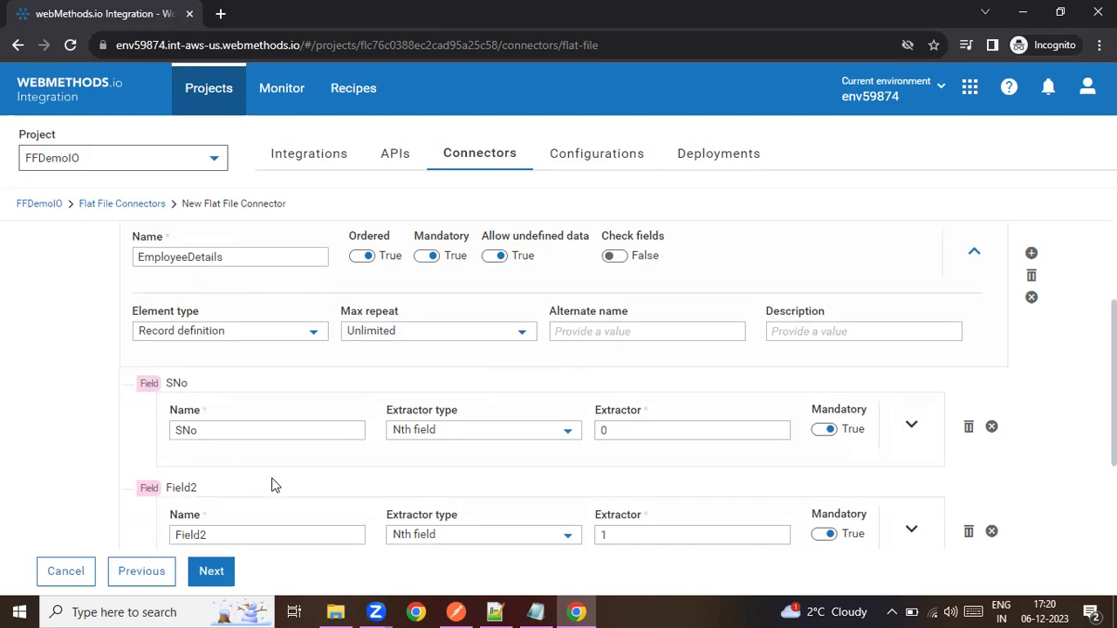
drag(222, 384, 107, 390)
text(EmpNo)
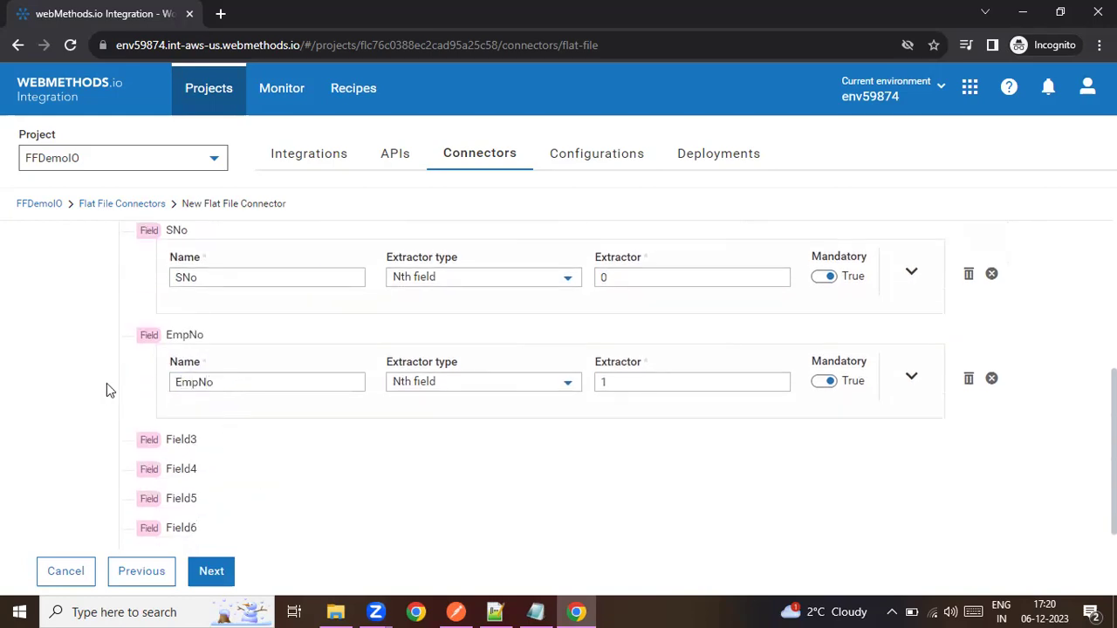
Step: Rename Field3 as FirstName and Field4 as SecondName in the EmployeeDetails record
click(209, 433)
drag(204, 493, 123, 485)
text(FirstName)
scroll(122, 485, down, 1)
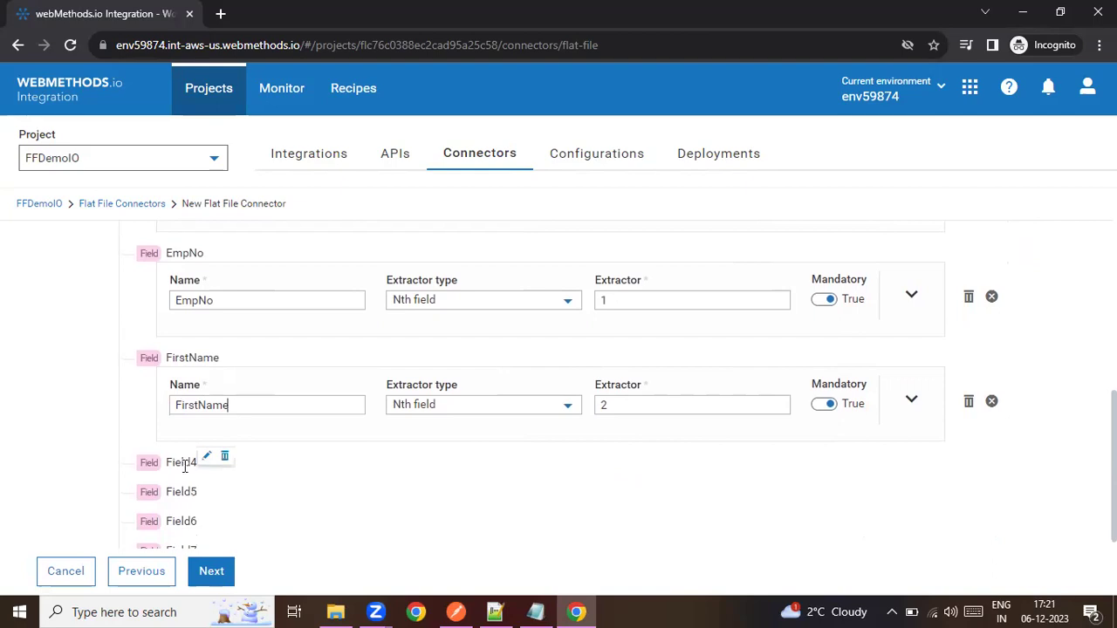
click(209, 459)
drag(233, 509, 122, 498)
text(SecondName)
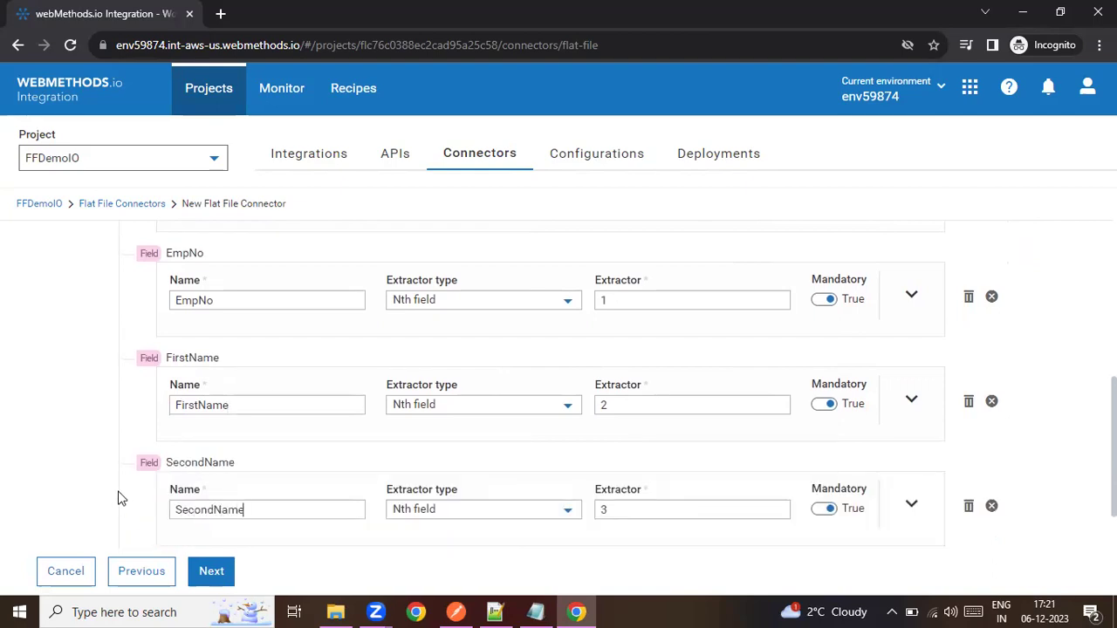
Step: Rename Field5 as Gender and Field6 as EmailID in the EmployeeDetails record
scroll(116, 486, down, 2)
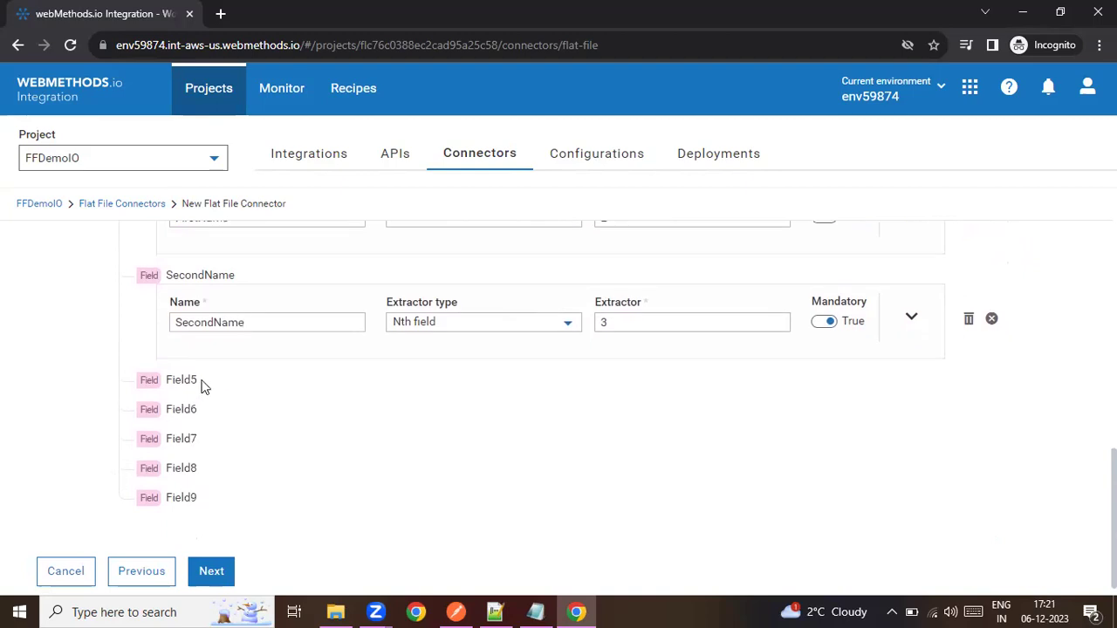
click(206, 380)
drag(250, 431, 116, 436)
text(Gender)
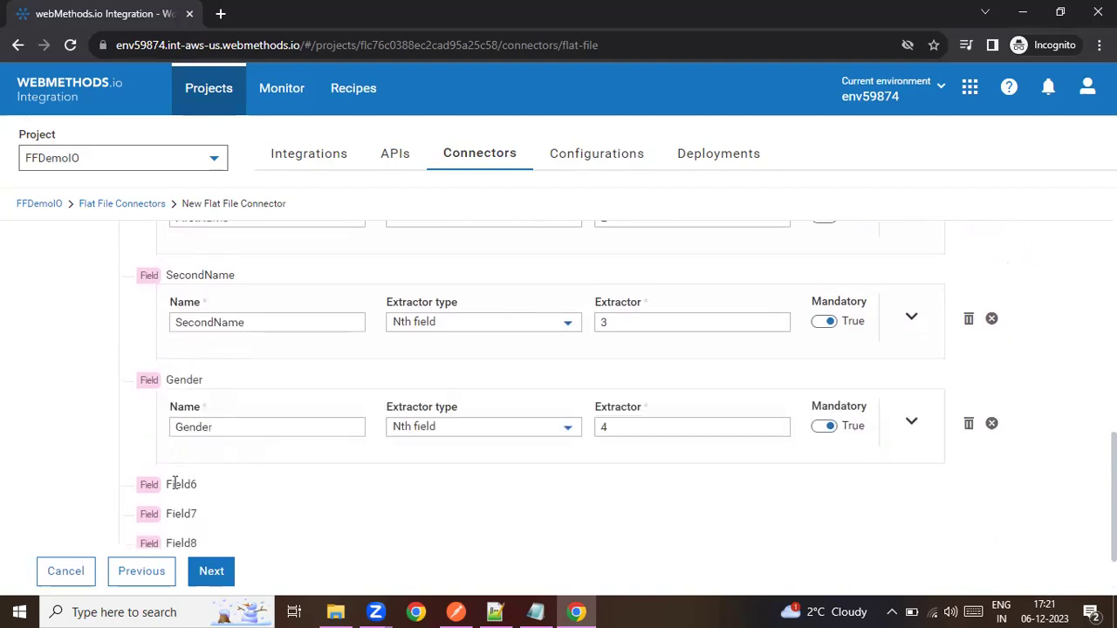
click(205, 475)
scroll(209, 471, down, 1)
drag(212, 450, 136, 459)
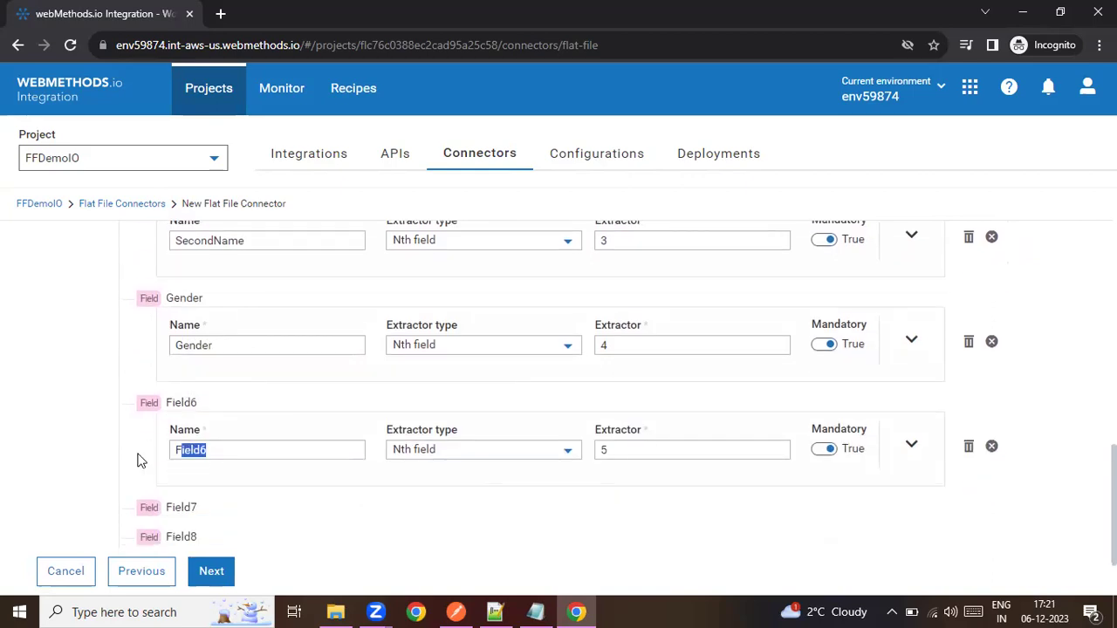
text(EmailID)
Step: Rename Field7 as PhoneNo and Field8 as DateOfBirth in the EmployeeDetails record
click(202, 500)
scroll(208, 507, down, 1)
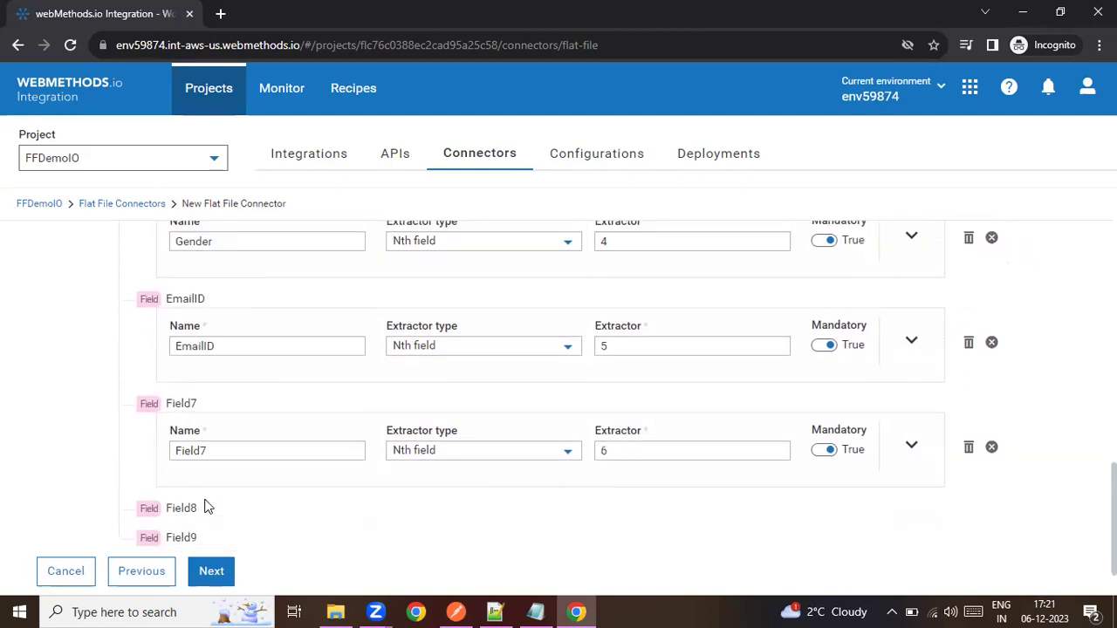
drag(237, 416, 119, 419)
text(PhoneNo)
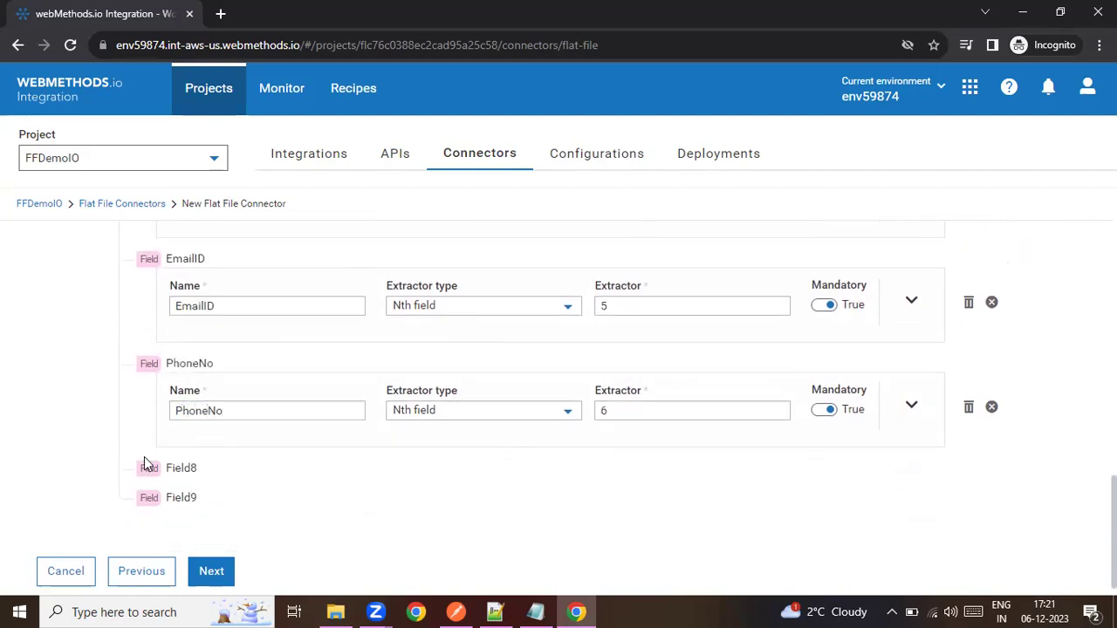
click(207, 465)
drag(220, 513, 108, 514)
text(DateOfBirth)
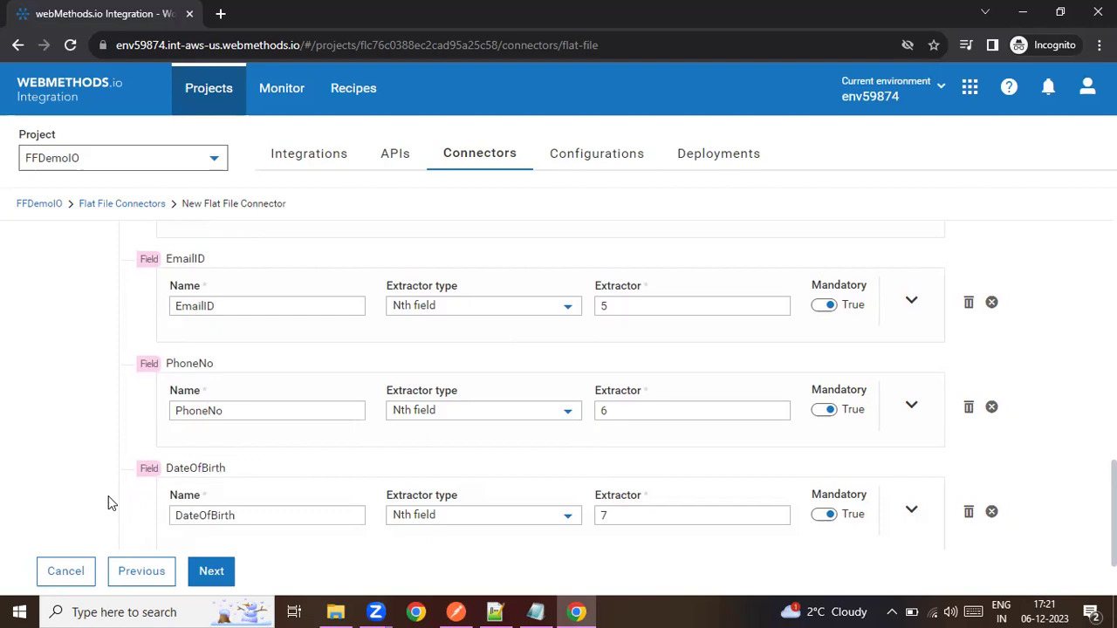
Step: Rename Field9 as JobTitle and continue to the connector summary
scroll(108, 503, down, 1)
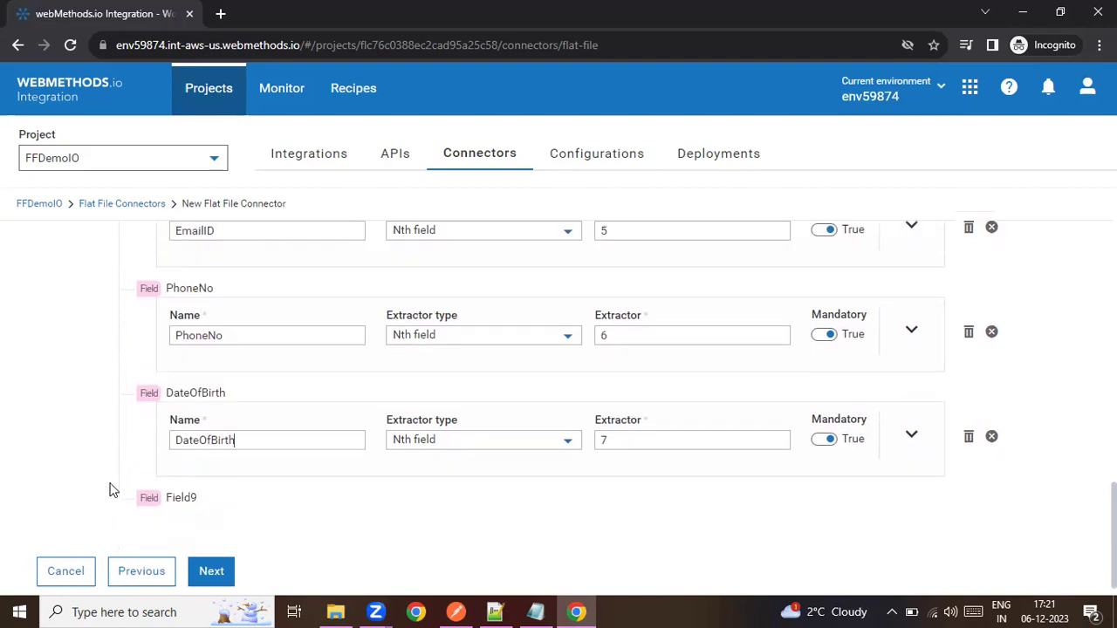
click(207, 493)
scroll(209, 454, down, 1)
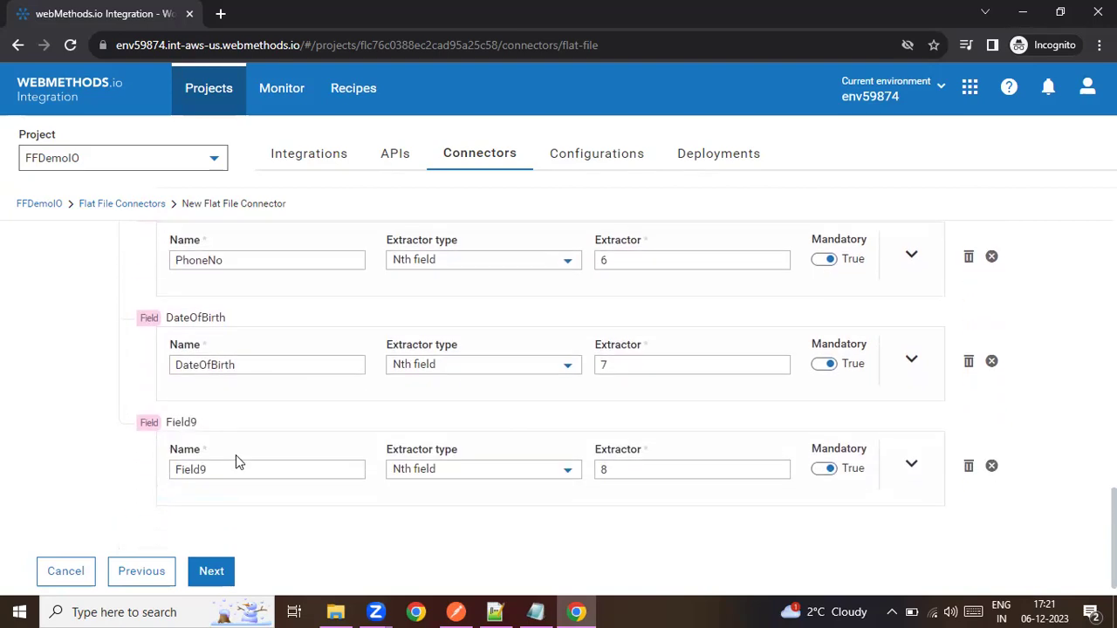
drag(234, 463, 119, 465)
text(J)
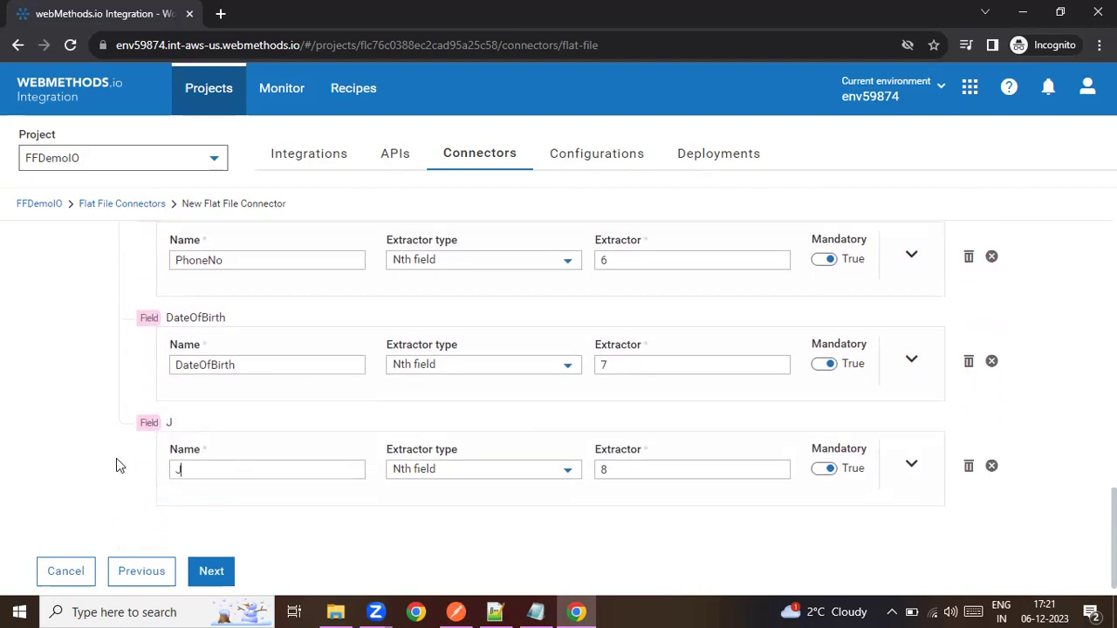
text(obTitle)
click(218, 571)
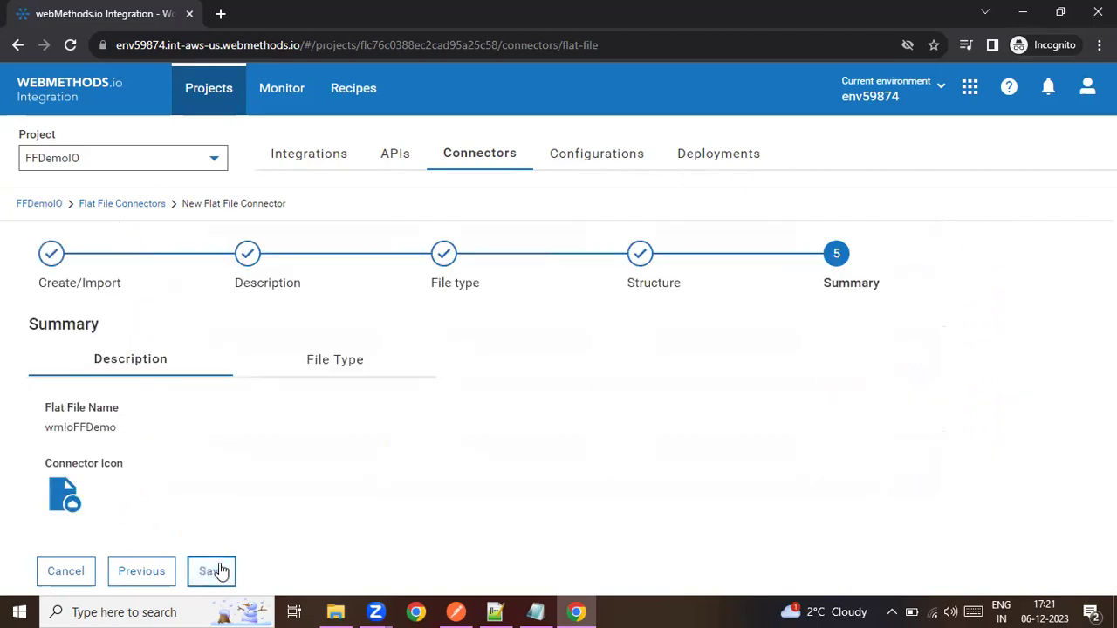
Step: Save the wmIoFFDemo connector and open its convertFlatFileToDocument operation for a test run with a multi-line ffDataString input
click(216, 573)
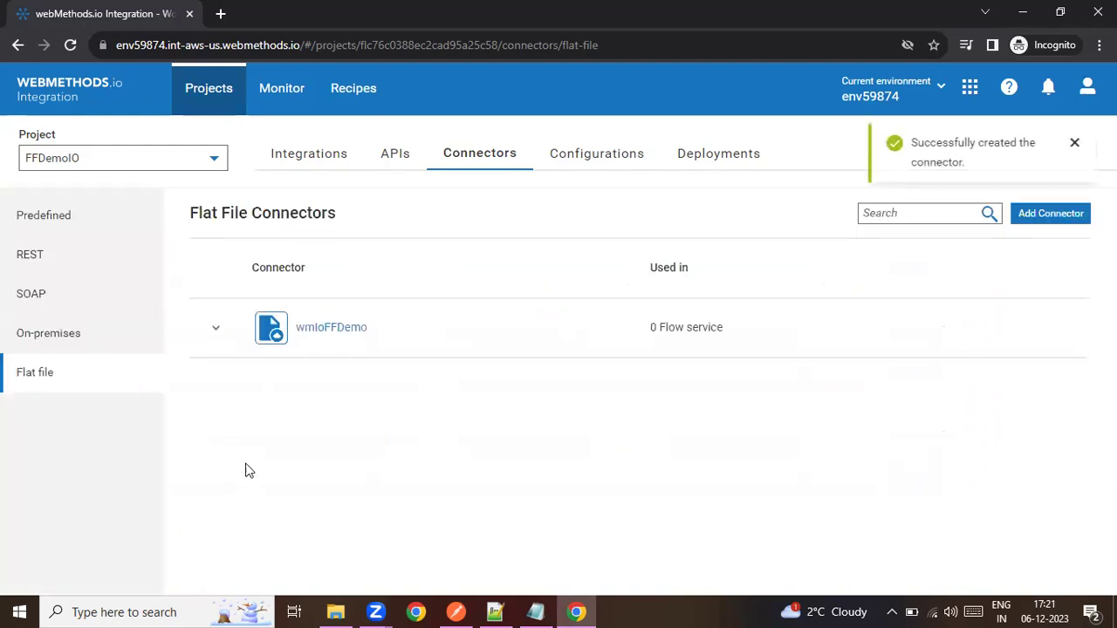
click(1001, 331)
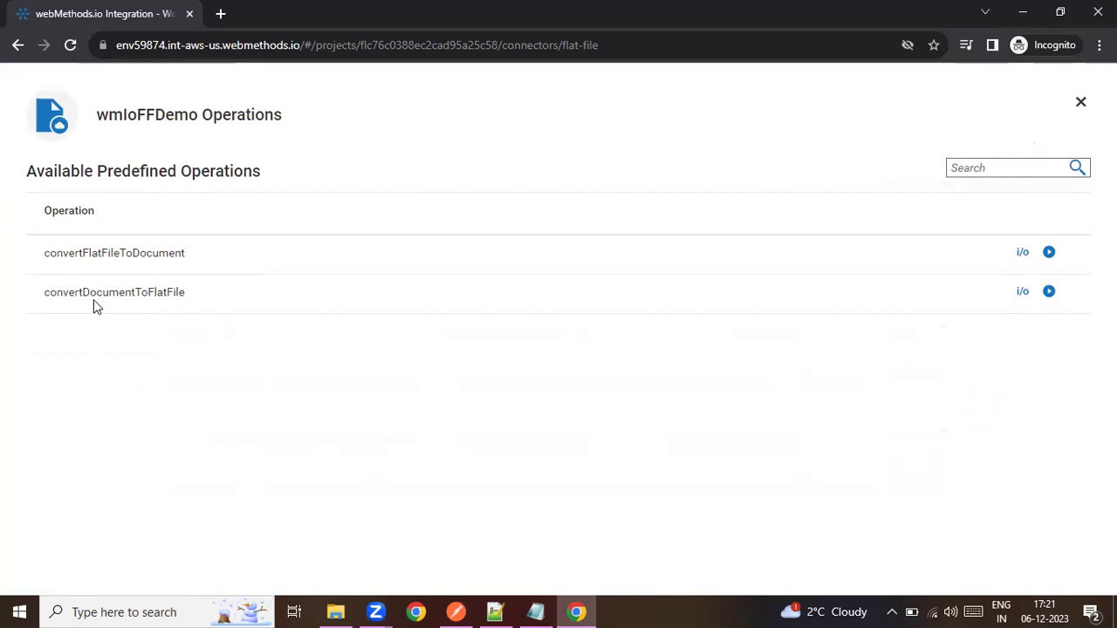
click(1050, 254)
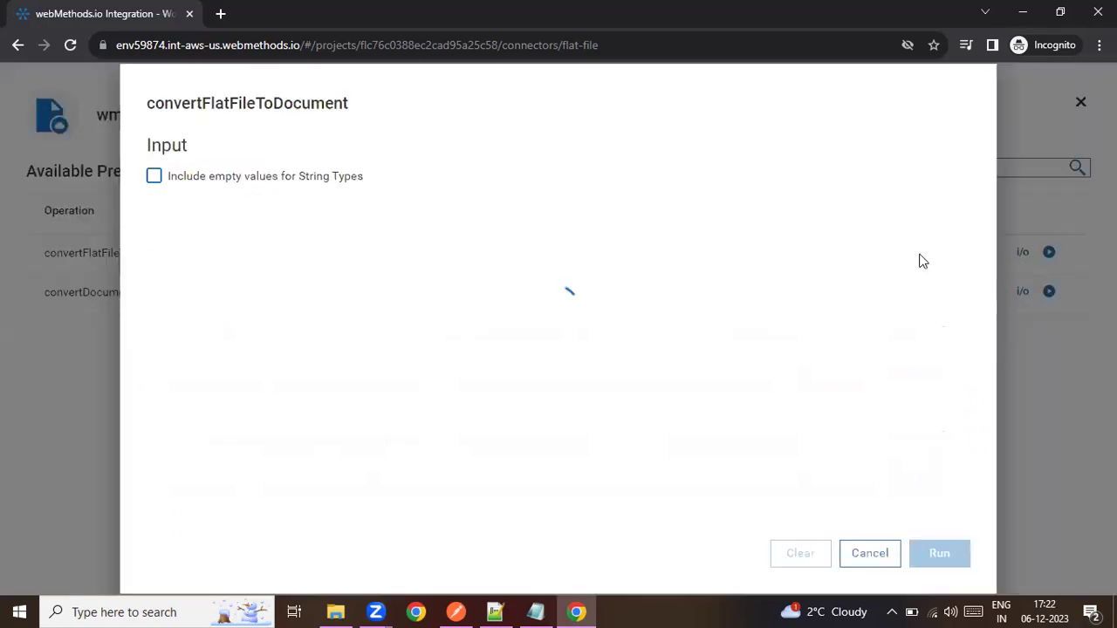
click(571, 228)
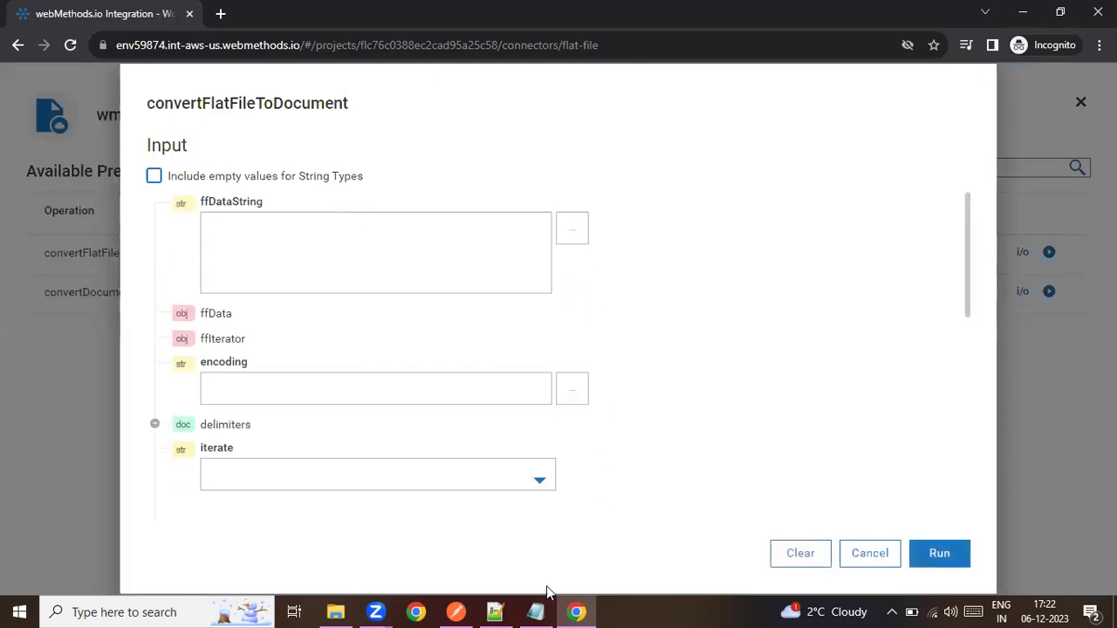
Step: Copy all employee records from the ffDemoio file in Notepad into ffDataString as plain text and run convertFlatFileToDocument
click(535, 612)
right_click(544, 209)
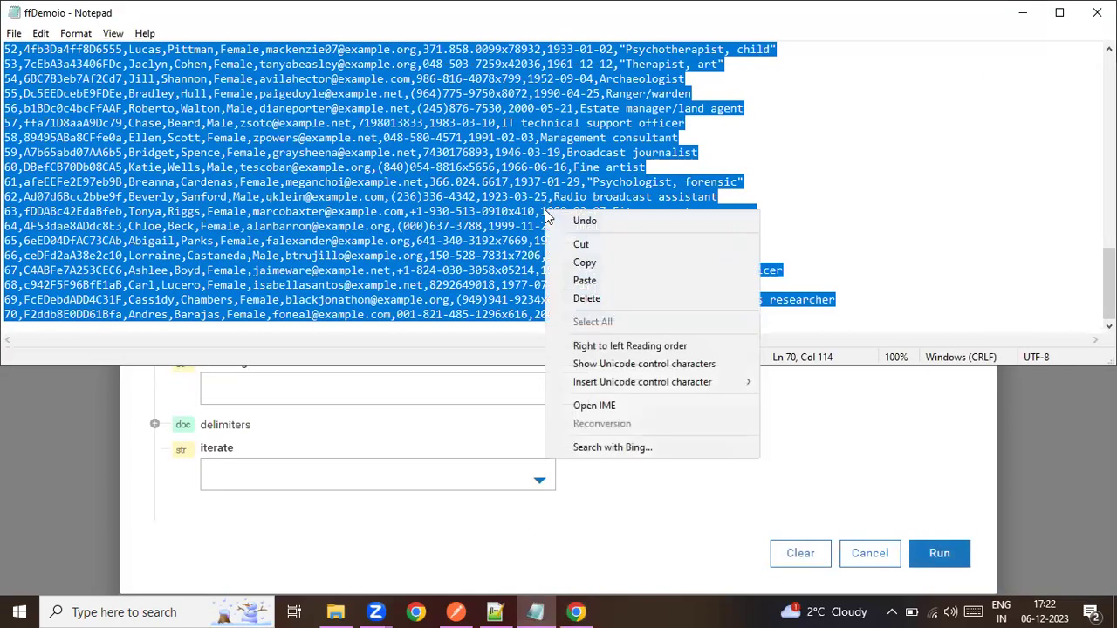
click(584, 261)
click(610, 380)
click(429, 243)
right_click(428, 245)
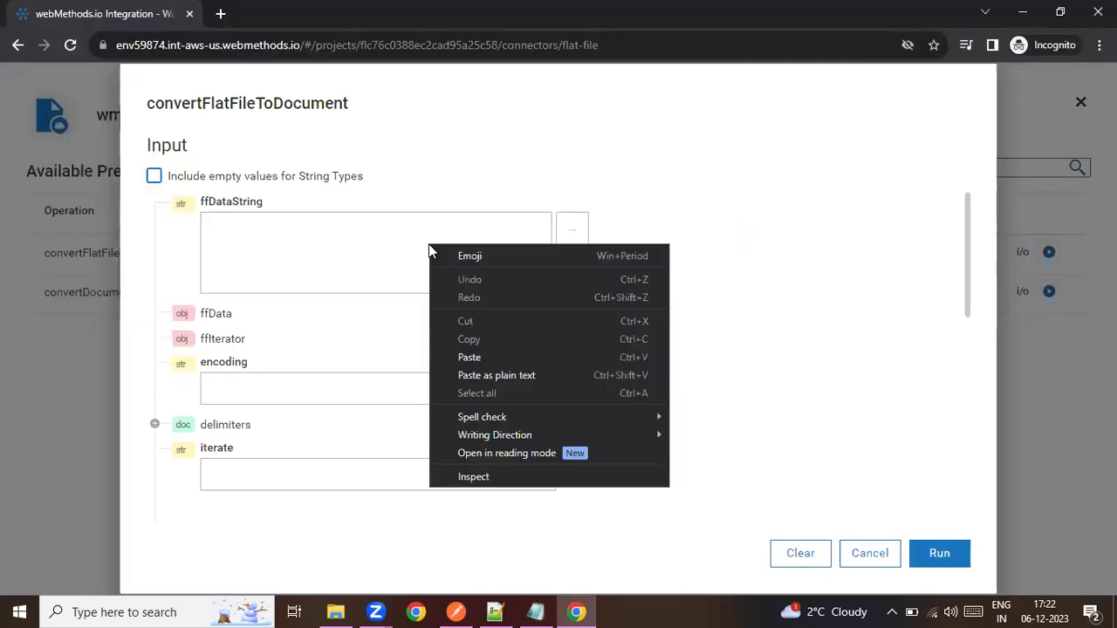
click(503, 374)
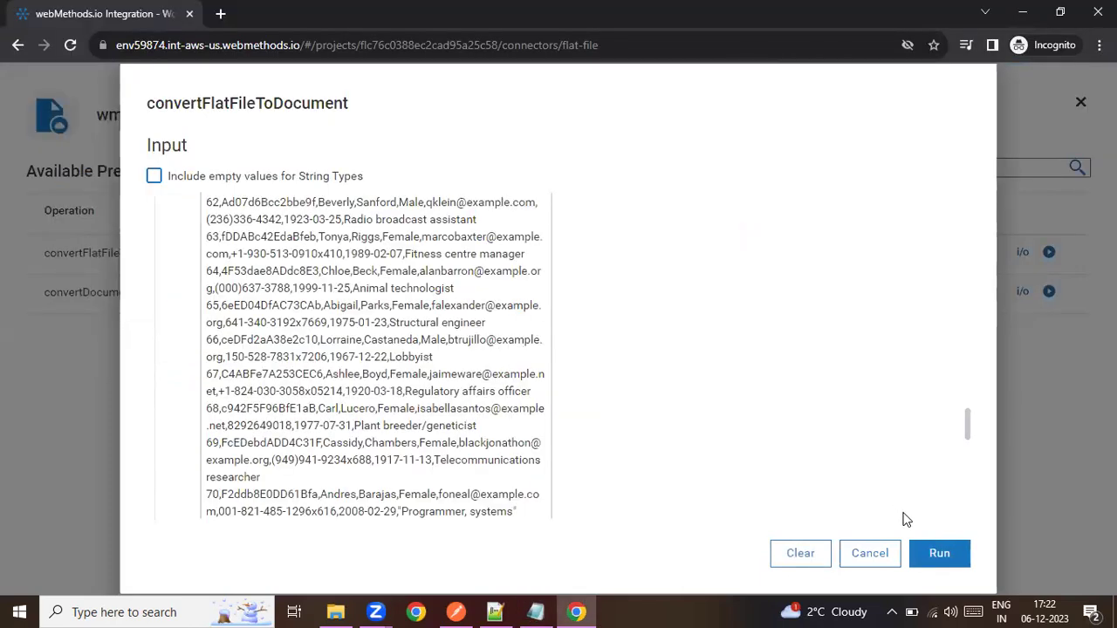
click(937, 553)
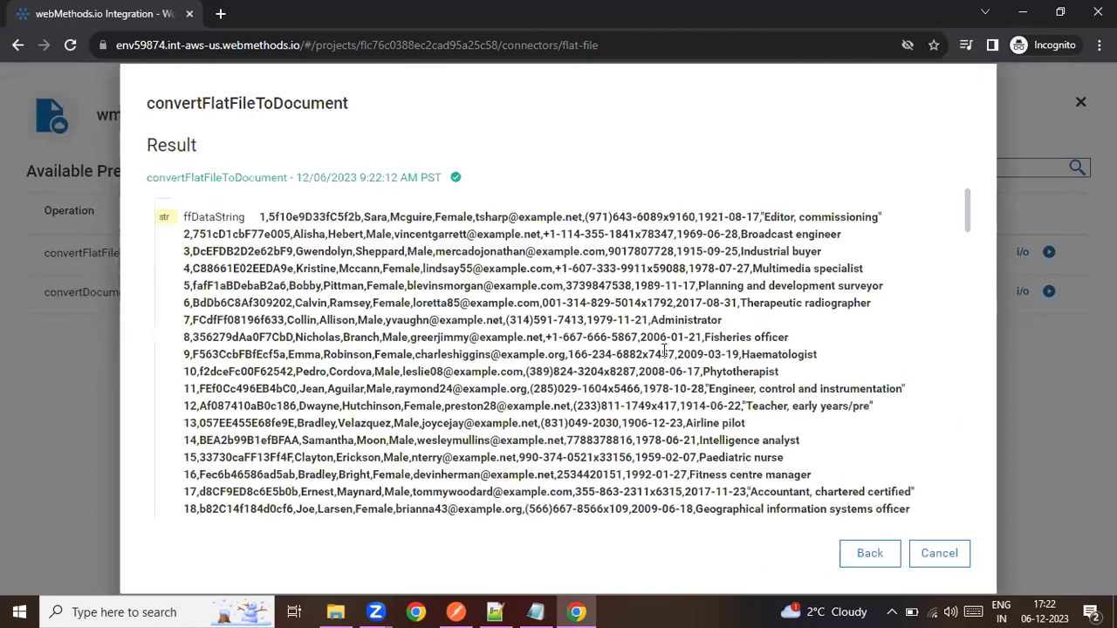
Step: Examine the first EmployeeDetails record under wmIoFFDemo_dt in the conversion result, and close the connector's operations
scroll(433, 307, down, 6)
scroll(434, 307, up, 5)
scroll(439, 316, down, 10)
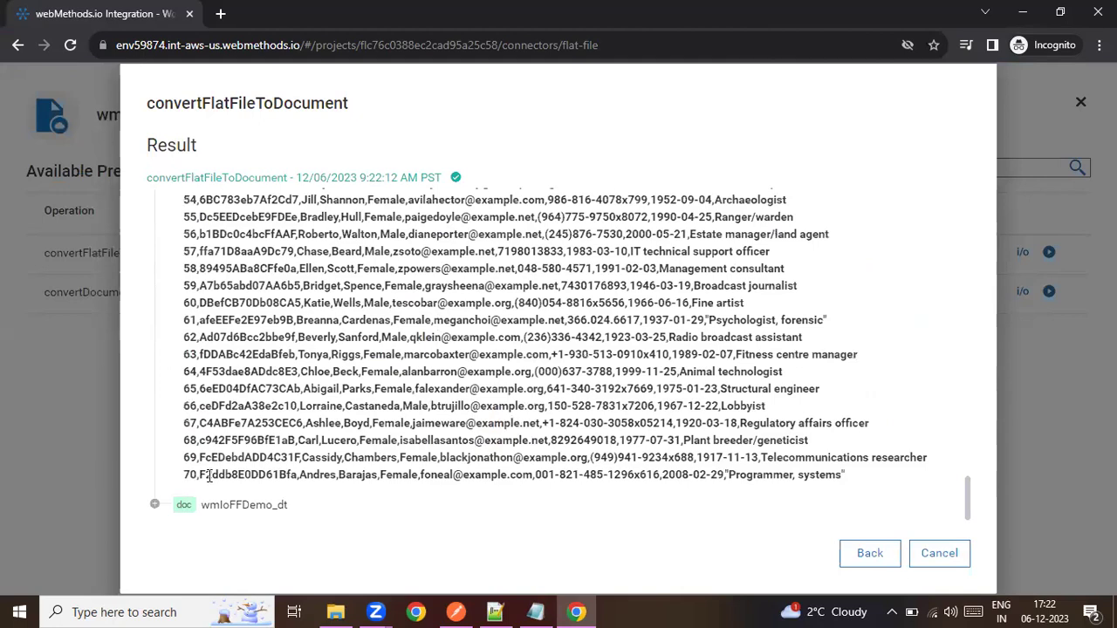
click(154, 504)
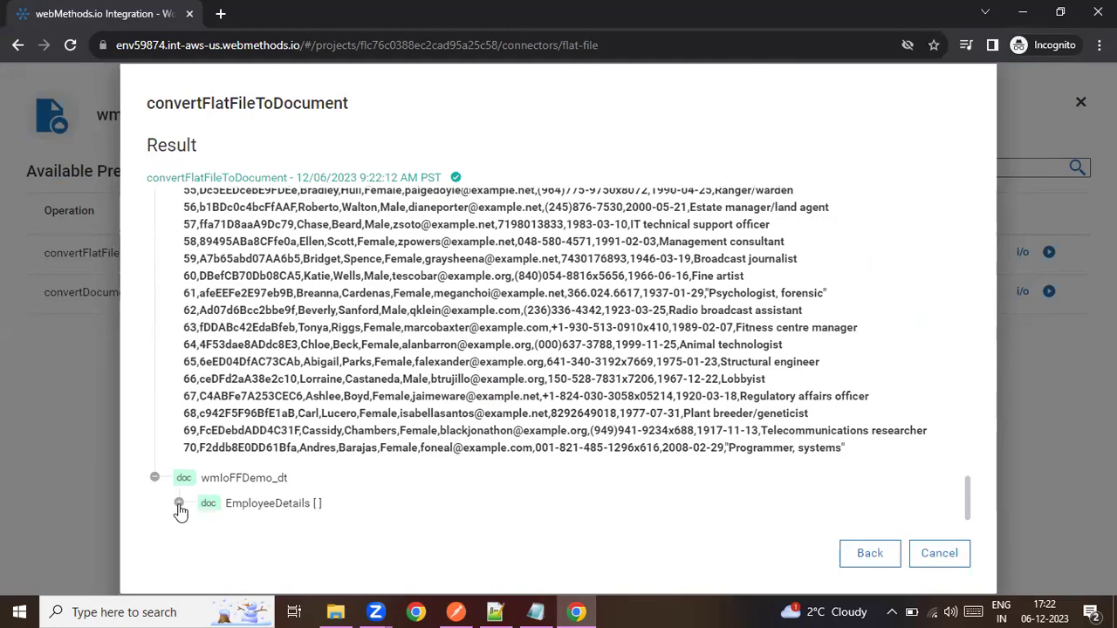
click(178, 504)
click(203, 502)
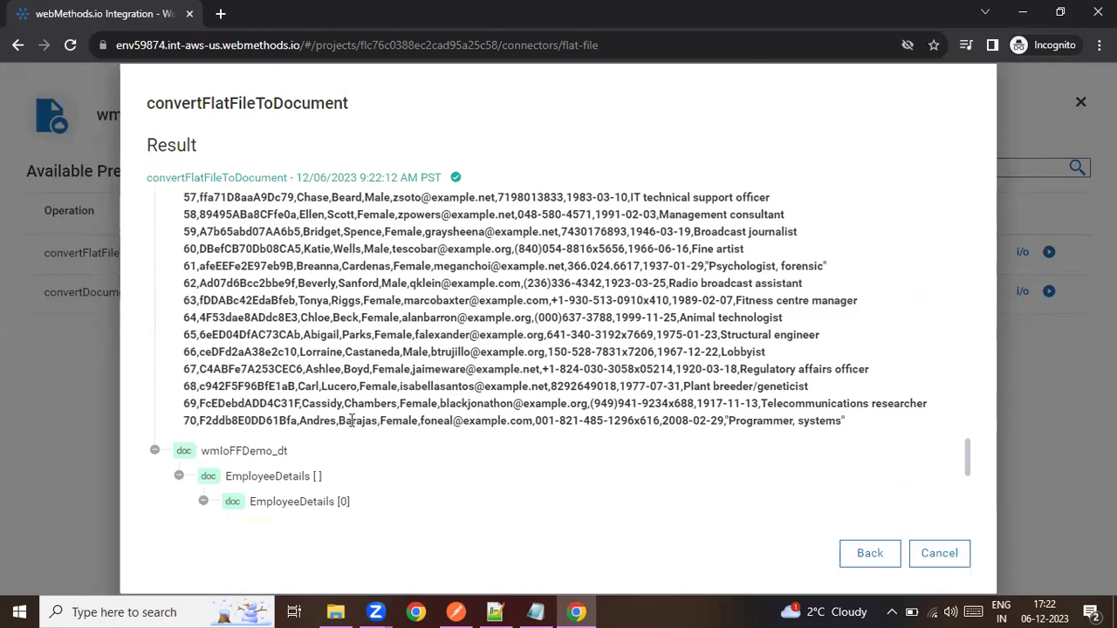
scroll(351, 420, down, 5)
scroll(428, 407, up, 2)
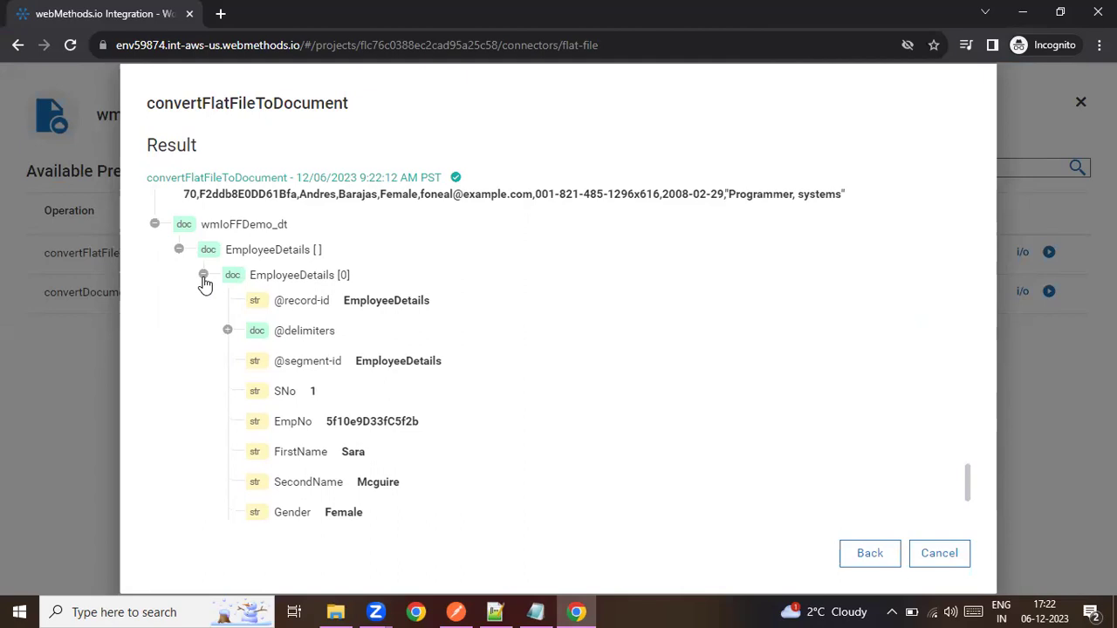
click(871, 557)
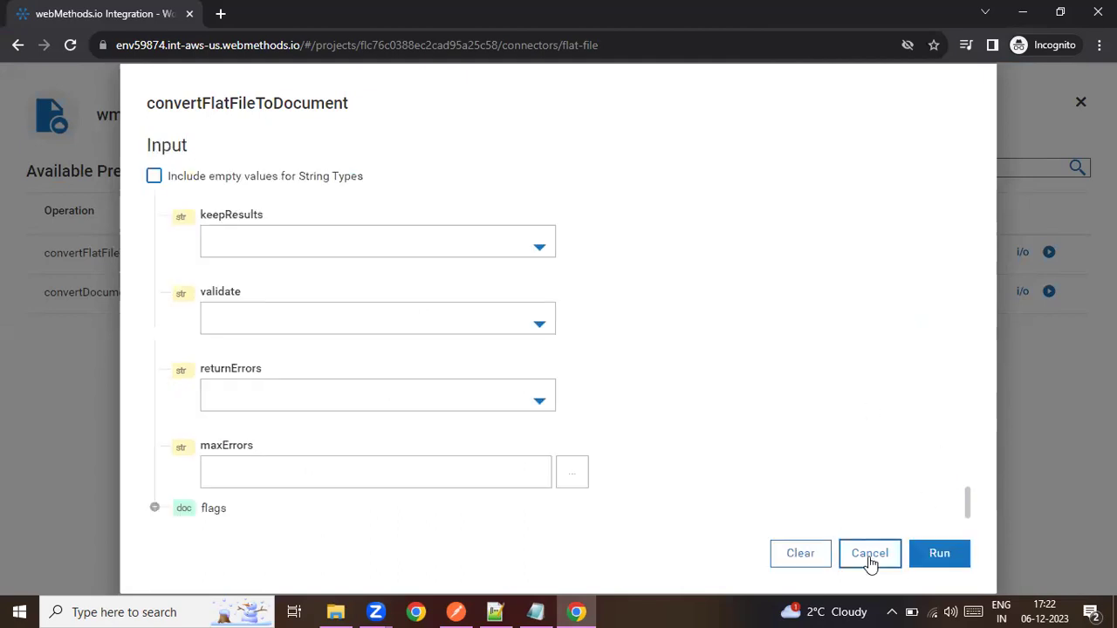
click(889, 563)
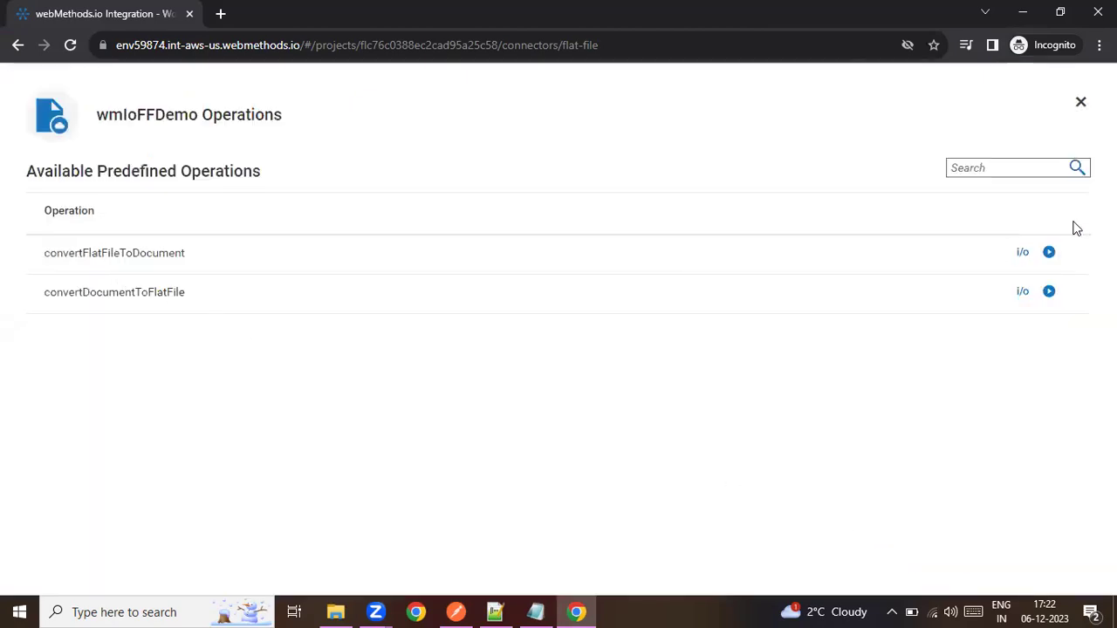
click(1083, 105)
Step: Edit the wmIoFFDemo connector to use \n - Line feed as the record delimiter and save the update
click(323, 327)
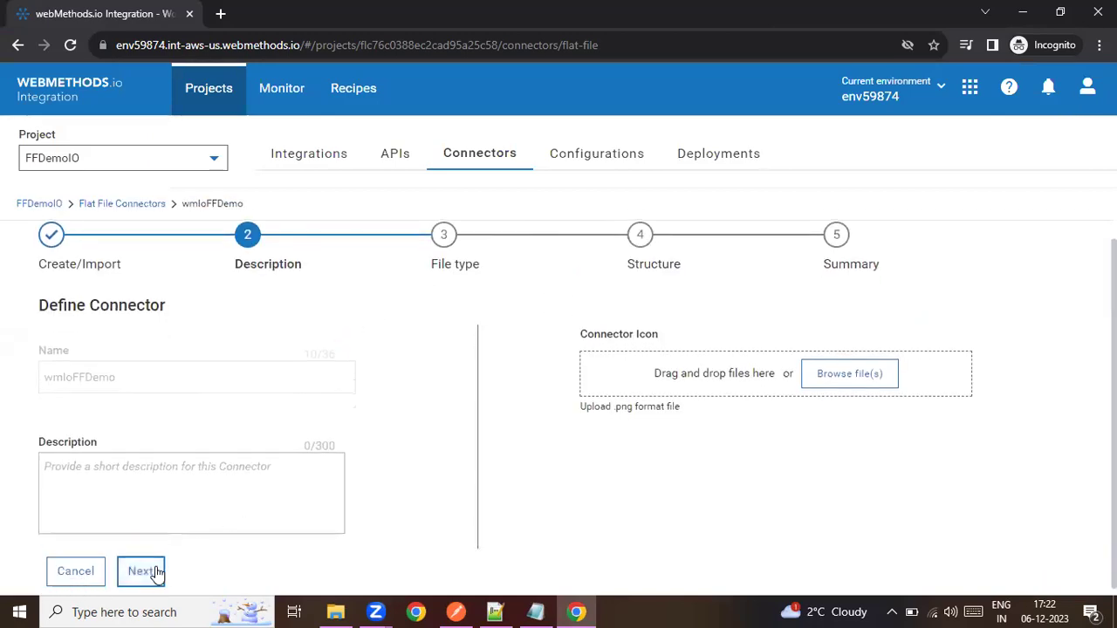
click(150, 572)
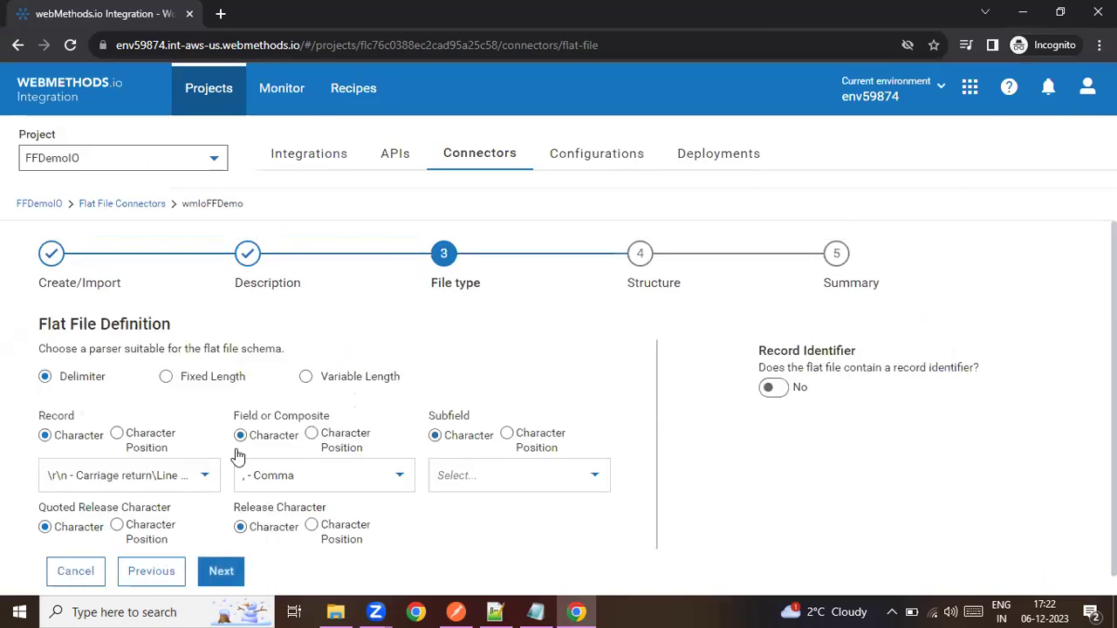
click(141, 480)
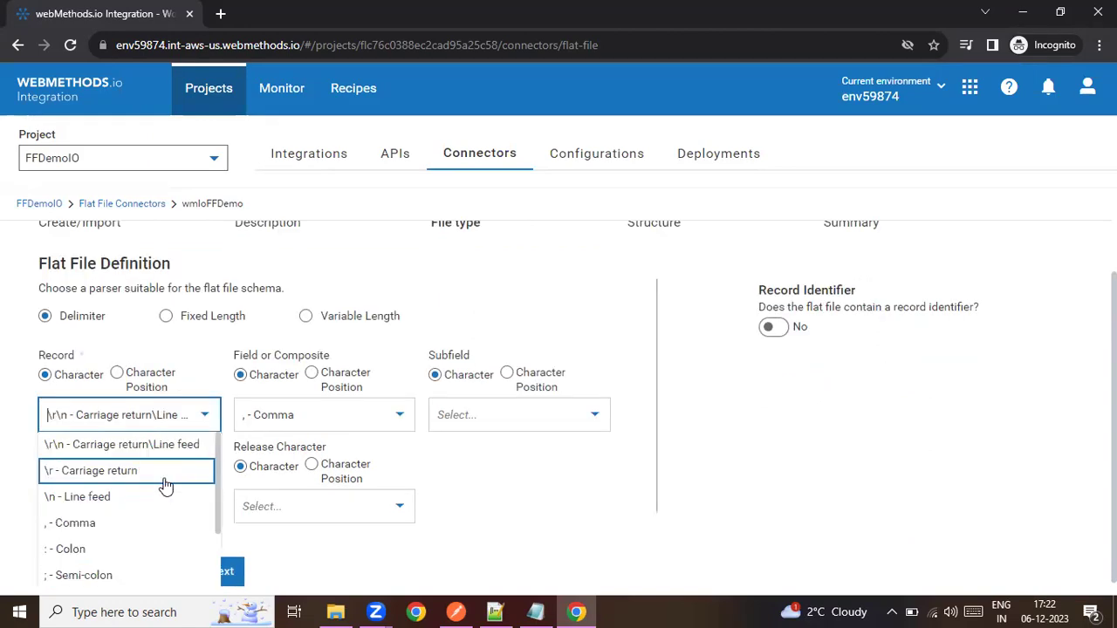
click(121, 497)
click(225, 572)
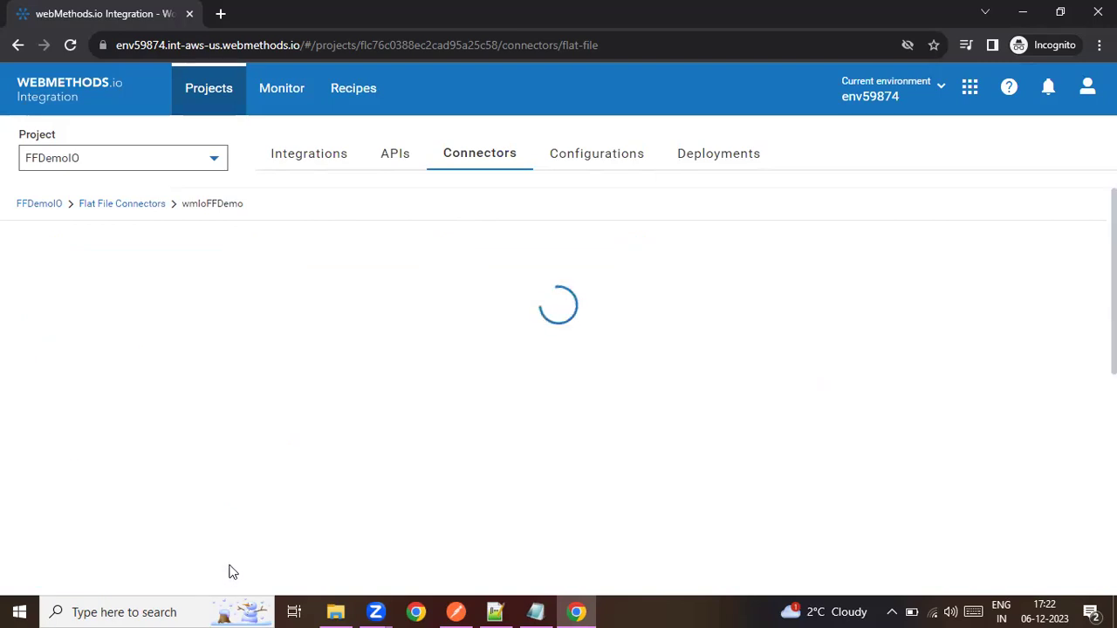
Step: Run convertFlatFileToDocument on the updated connector with the copied employee records pasted into a multi-line ffDataString
click(1005, 322)
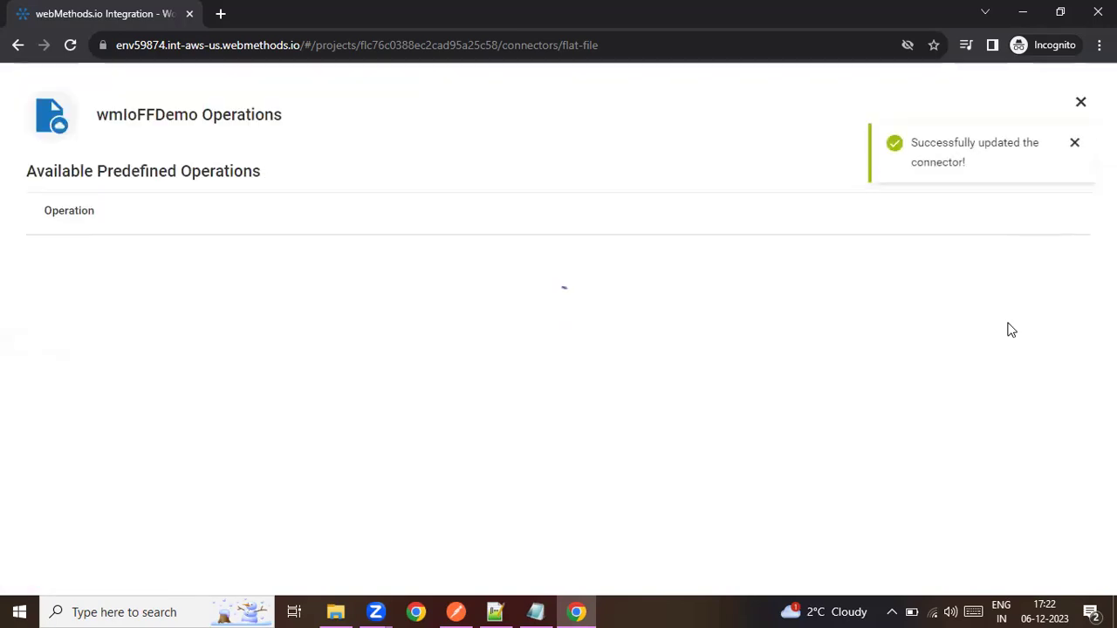
click(1049, 252)
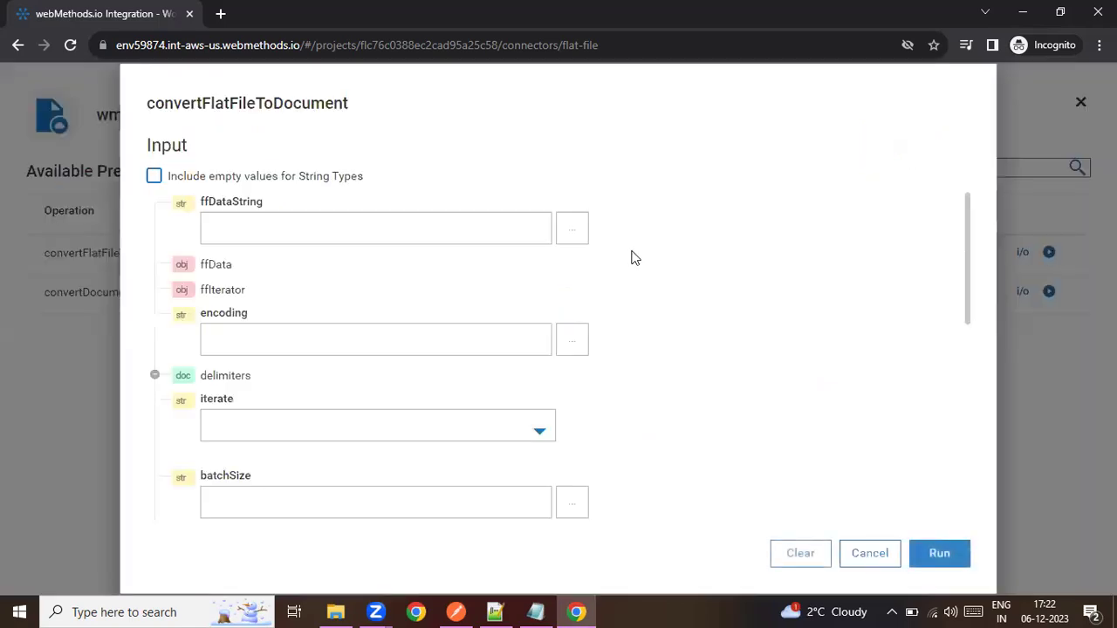
click(546, 235)
right_click(387, 253)
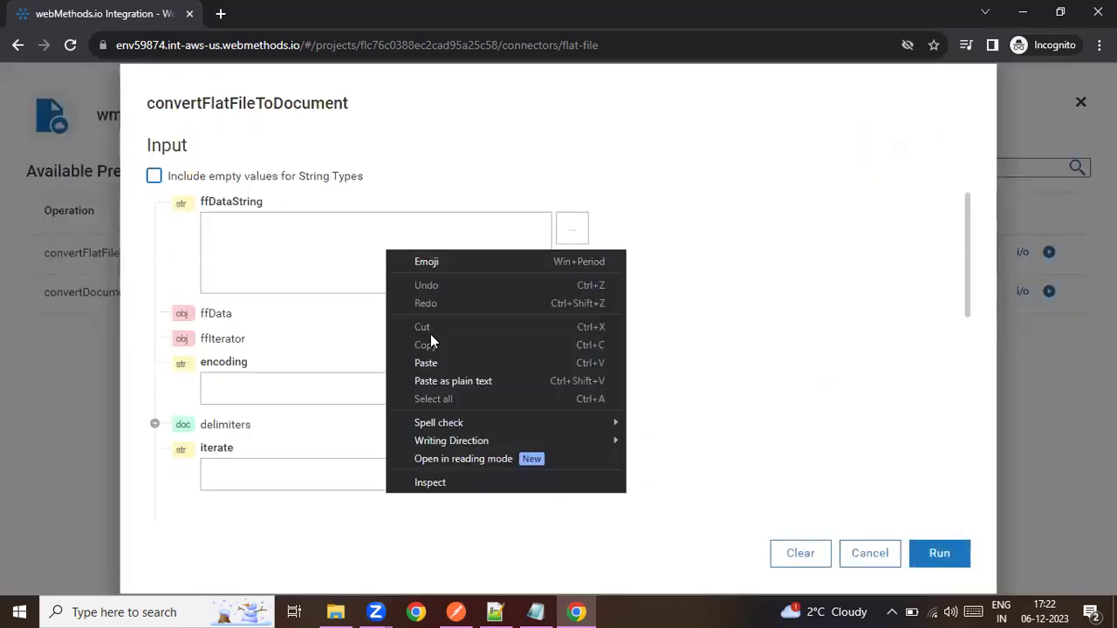
click(436, 376)
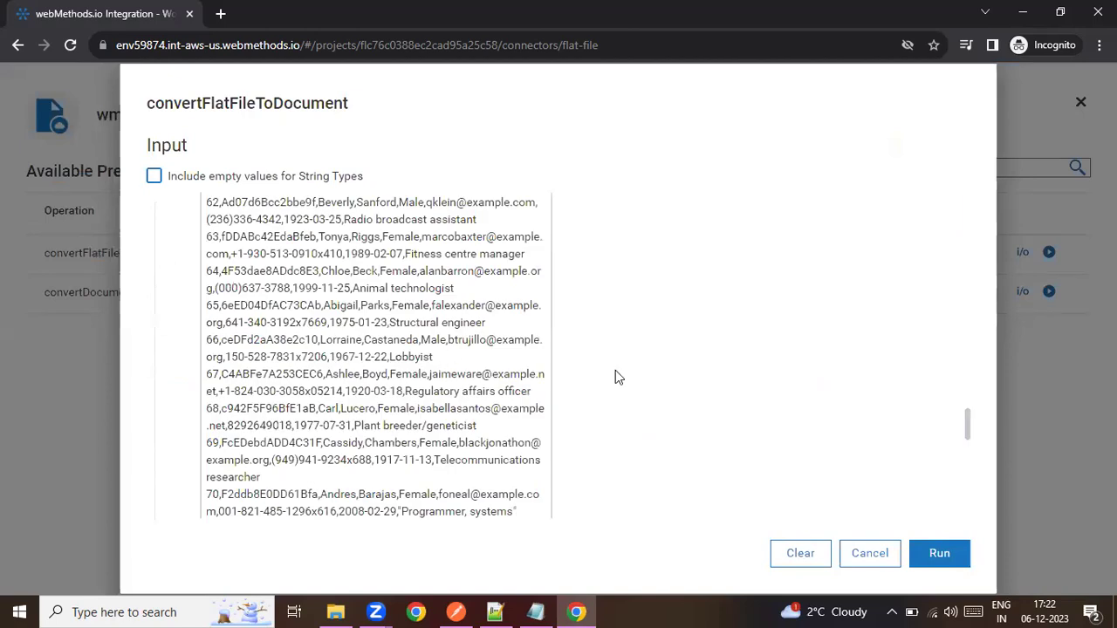
click(958, 563)
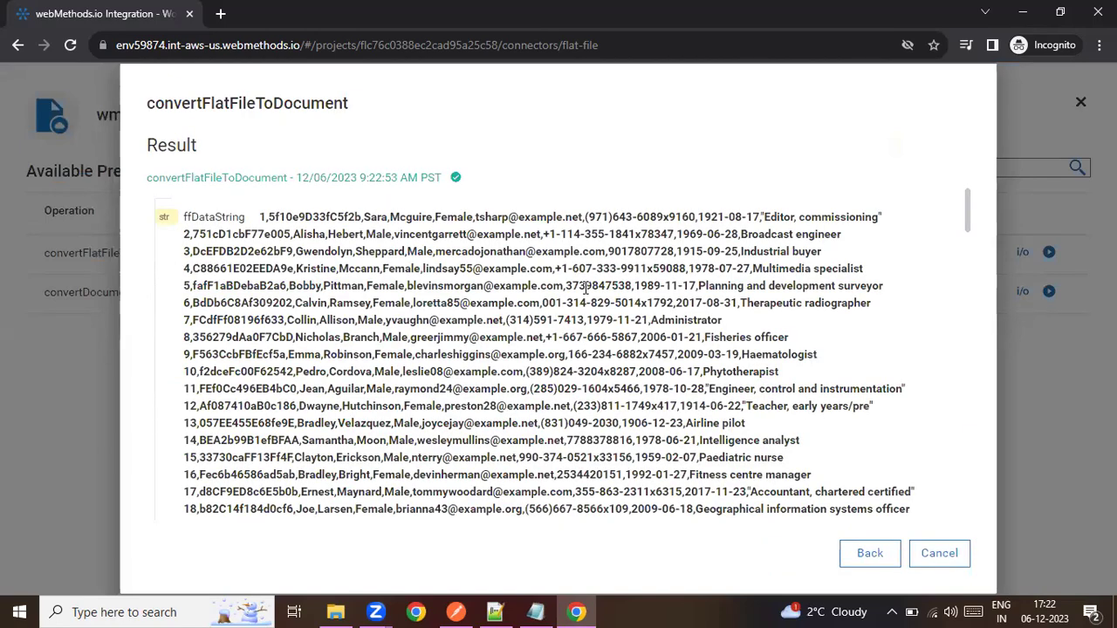
Step: Expand wmIoFFDemo_dt in the new result and examine the EmployeeDetails list down to the fields of its last record
scroll(586, 288, down, 4)
scroll(587, 288, down, 8)
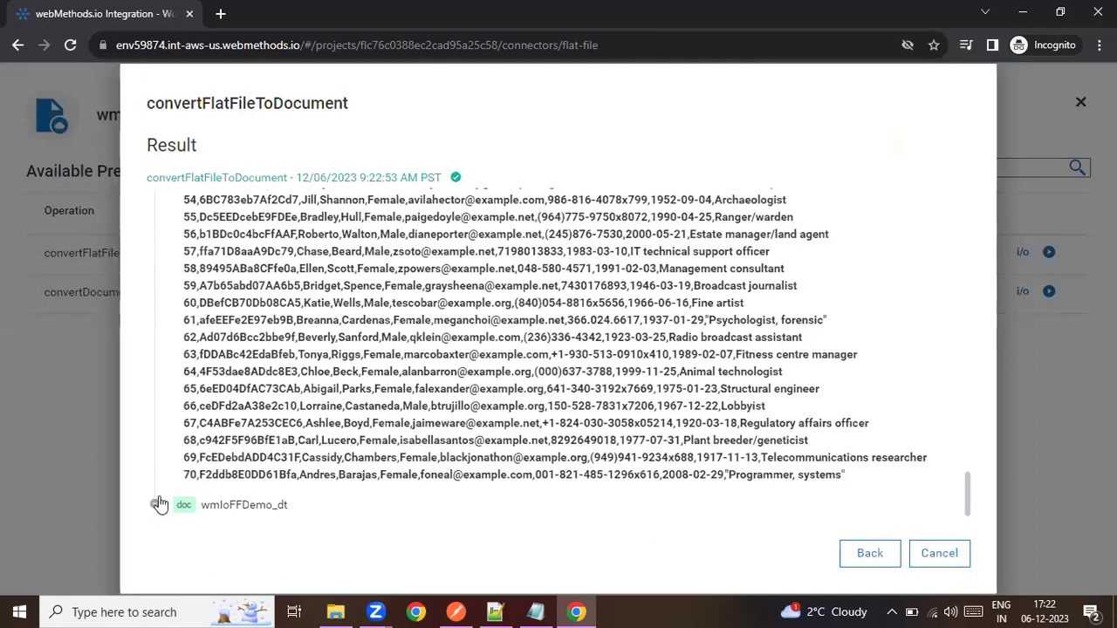
click(155, 505)
scroll(270, 369, down, 15)
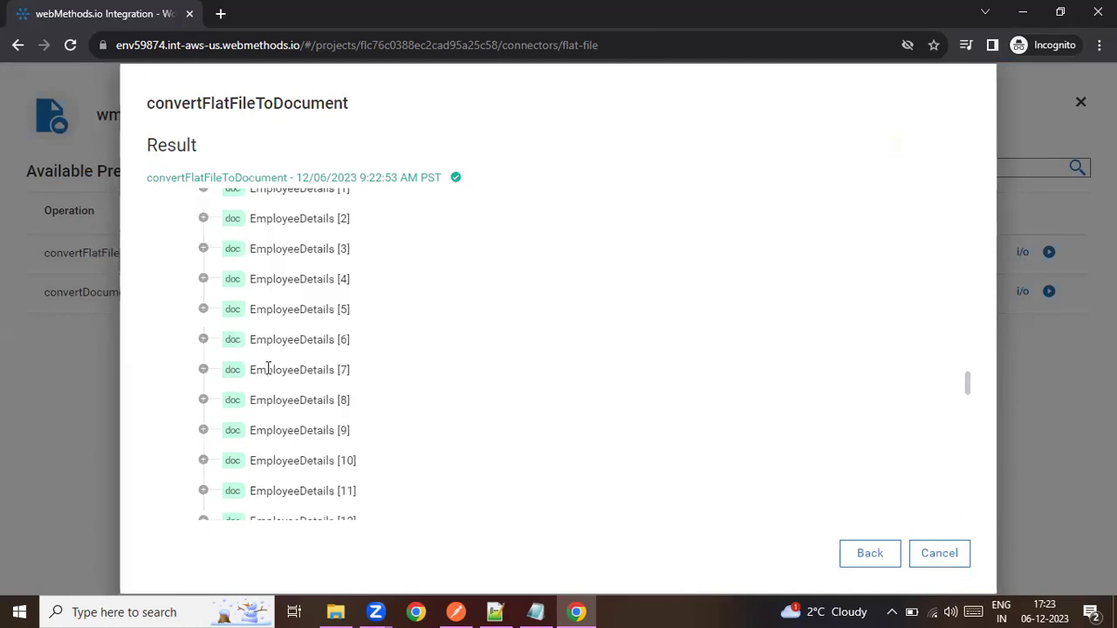
scroll(370, 386, down, 10)
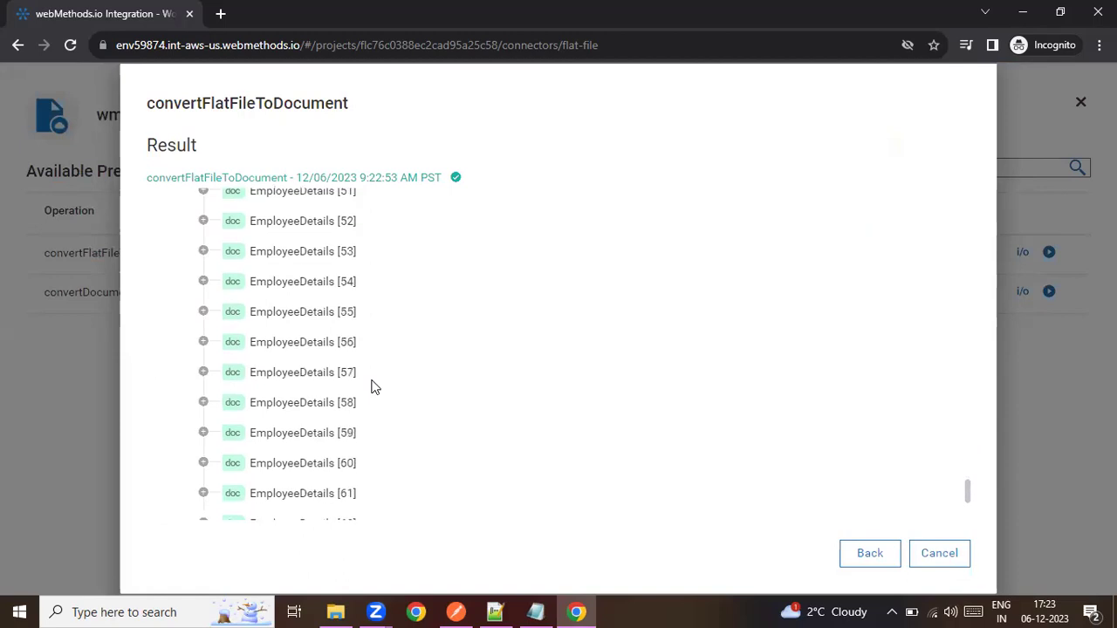
click(202, 501)
scroll(393, 410, down, 4)
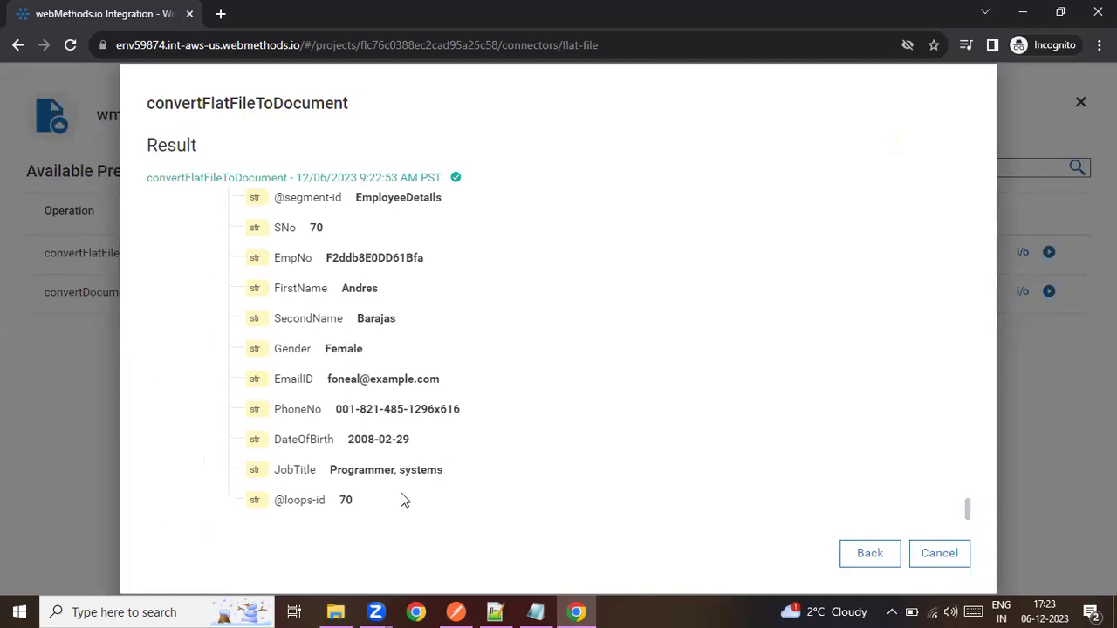
Step: Compare the last parsed record with the ffDemoio file in Notepad, and close the result and the connector's operations
click(535, 612)
click(365, 196)
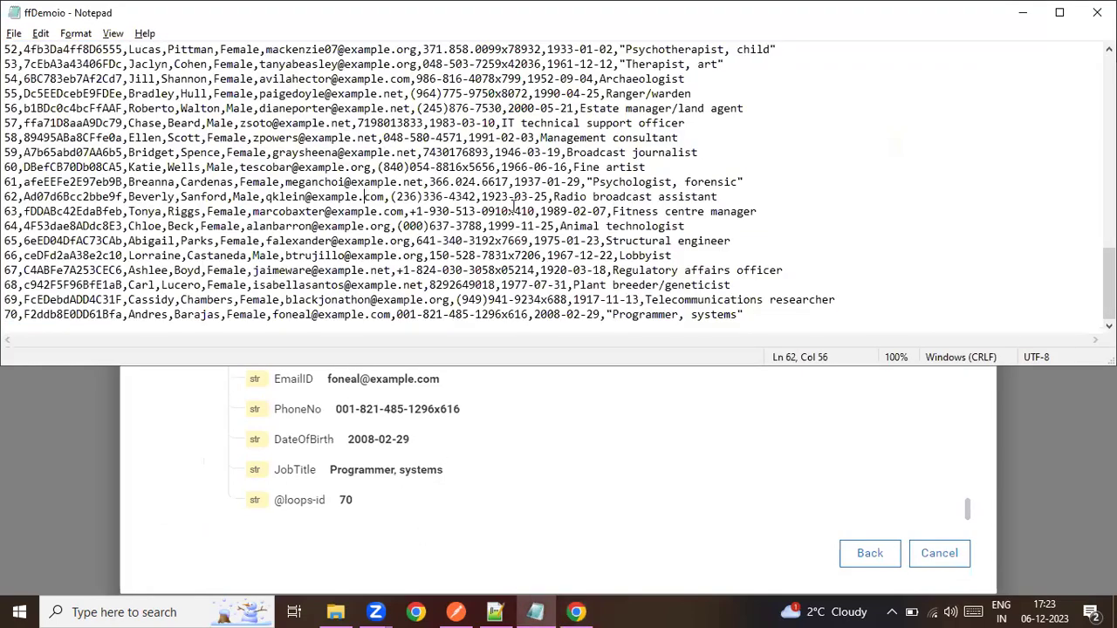
click(619, 438)
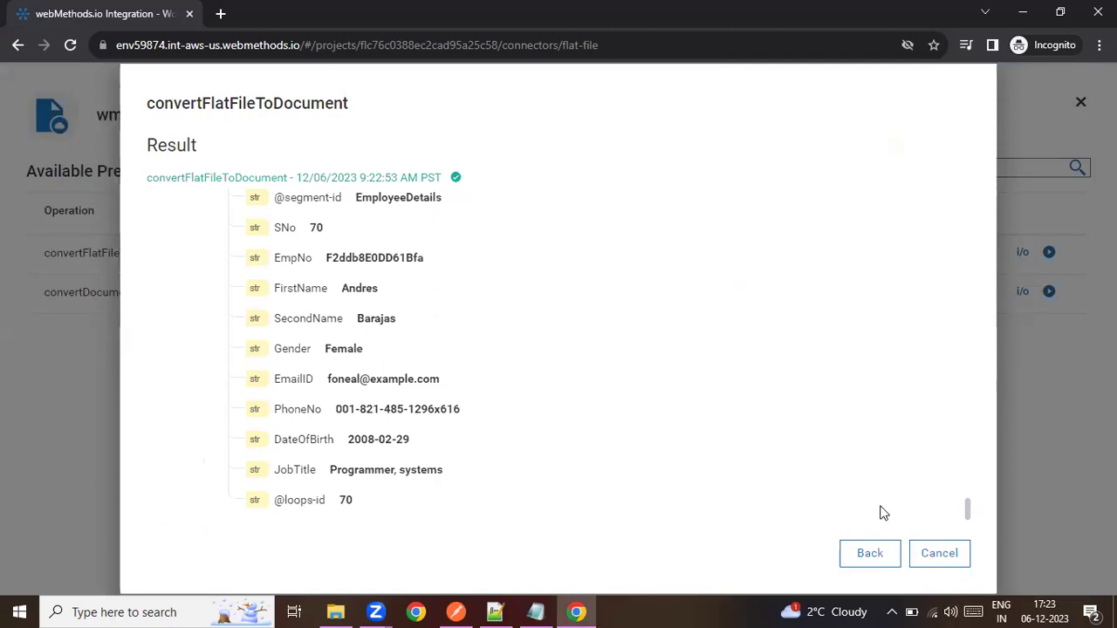
click(944, 553)
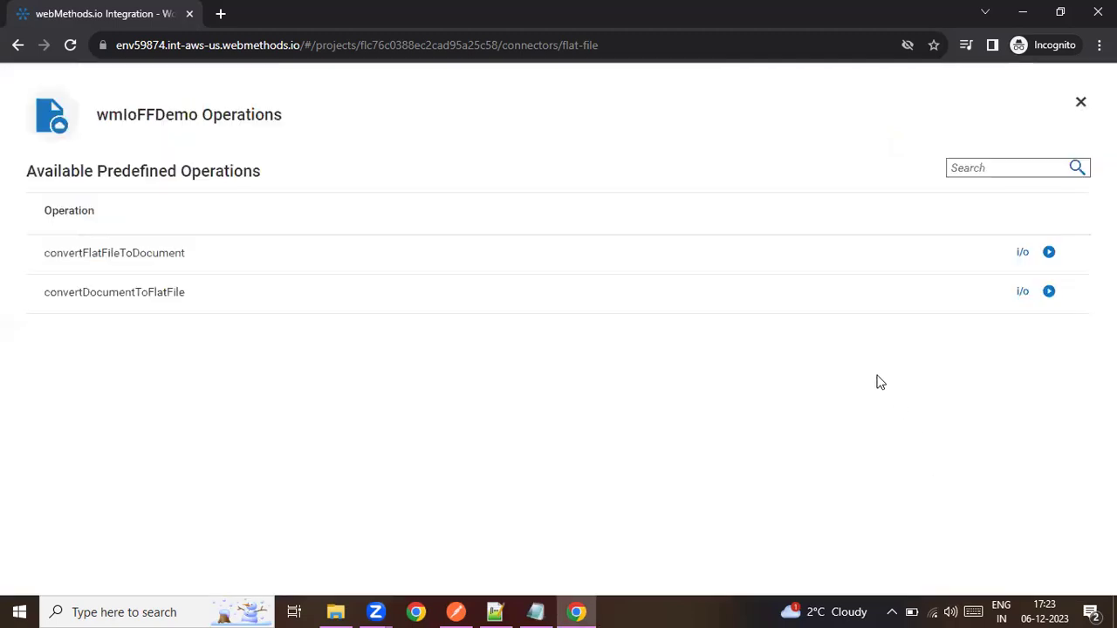
click(1082, 103)
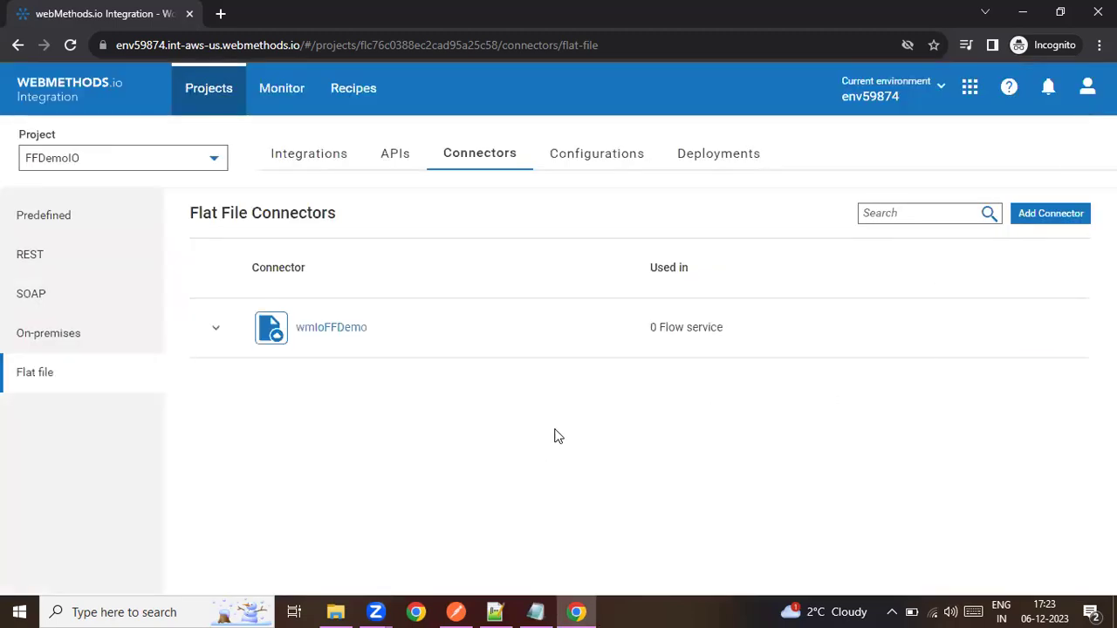
Step: Create a new workflow from scratch in the FFDemoIO project's integrations
mouse_move(394, 323)
mouse_move(308, 341)
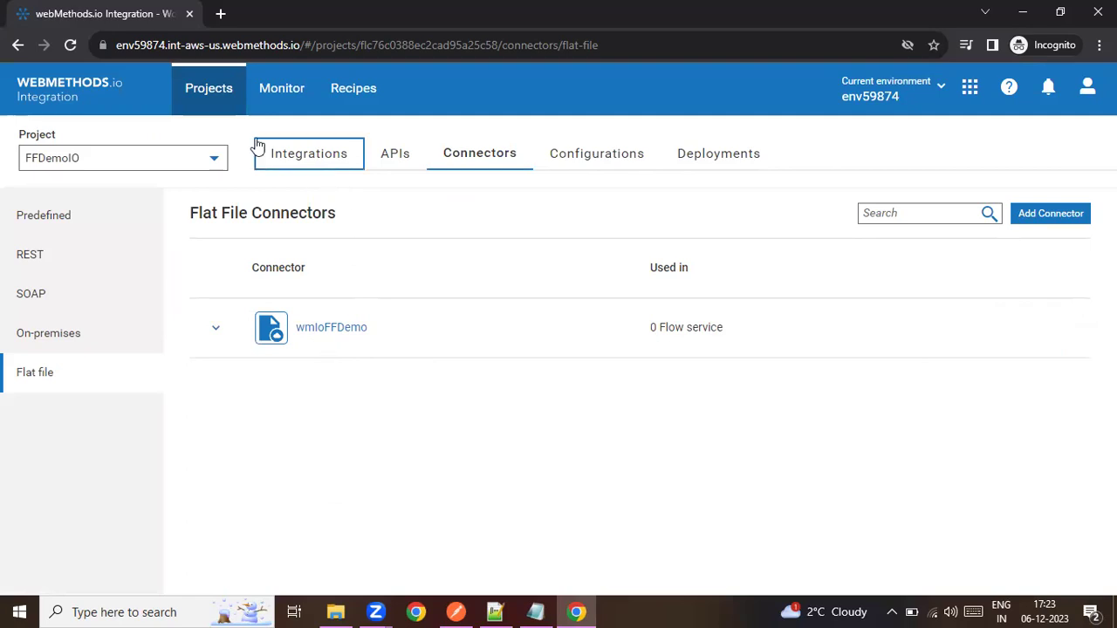
click(301, 157)
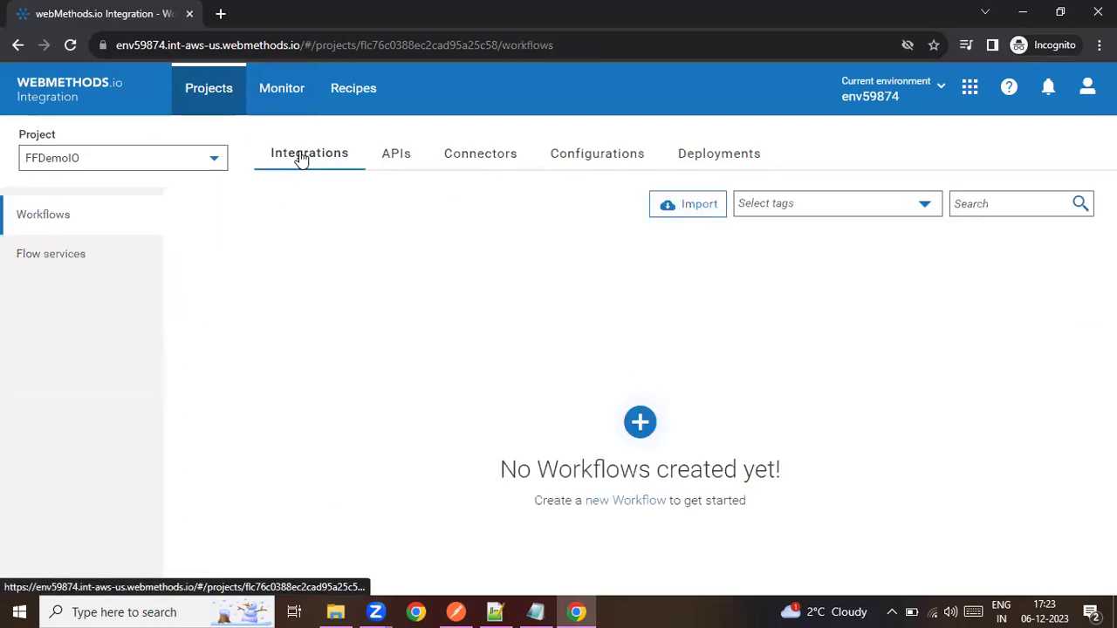
click(639, 419)
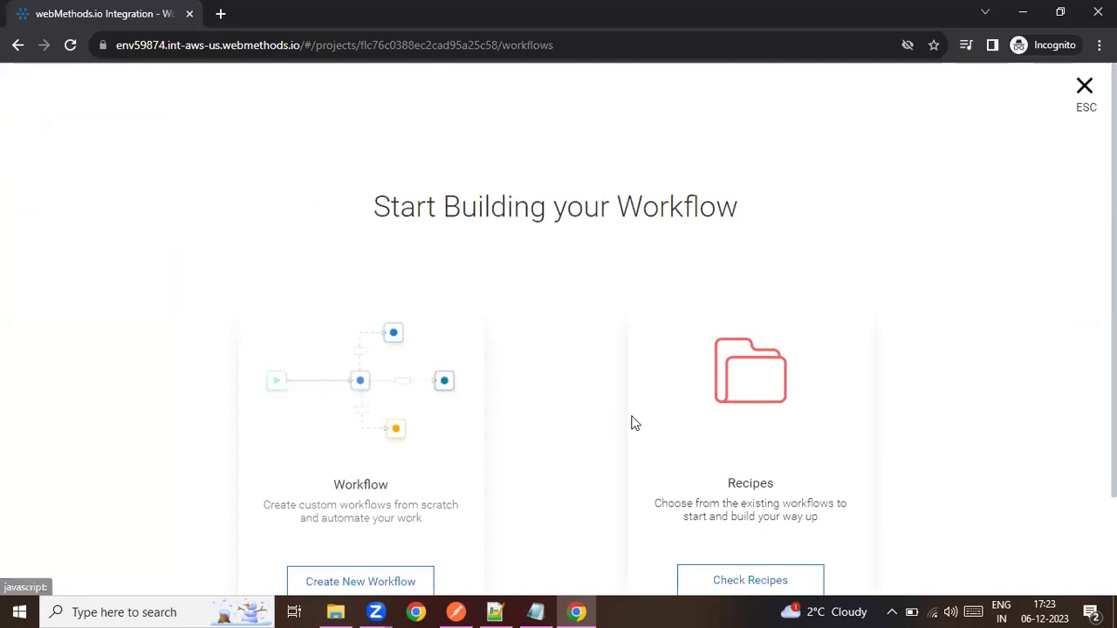
click(382, 580)
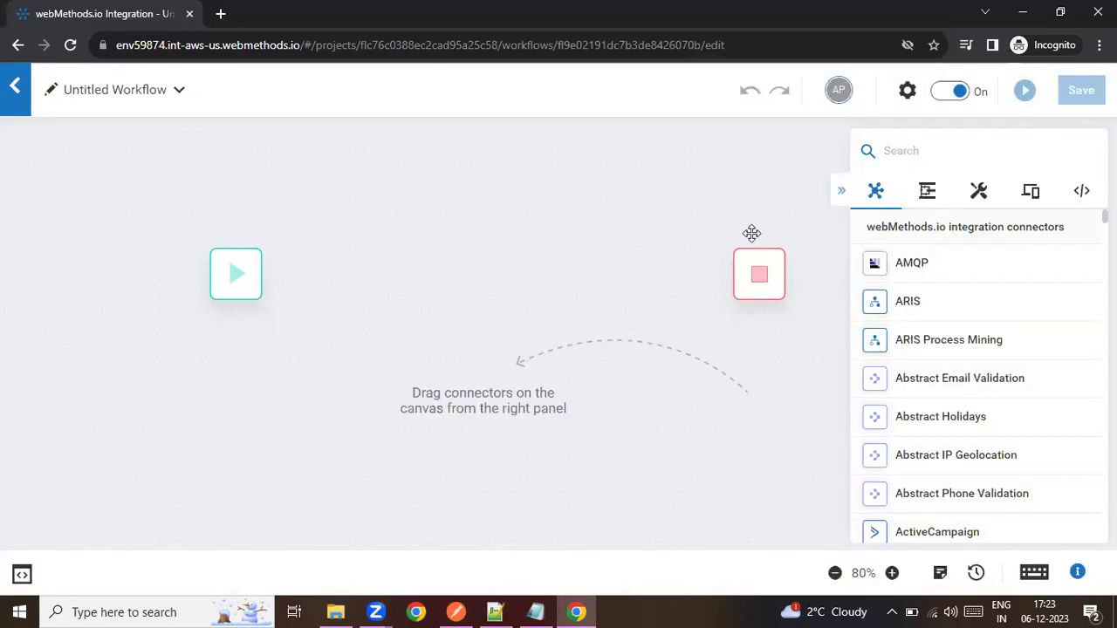
click(913, 151)
text(wmio)
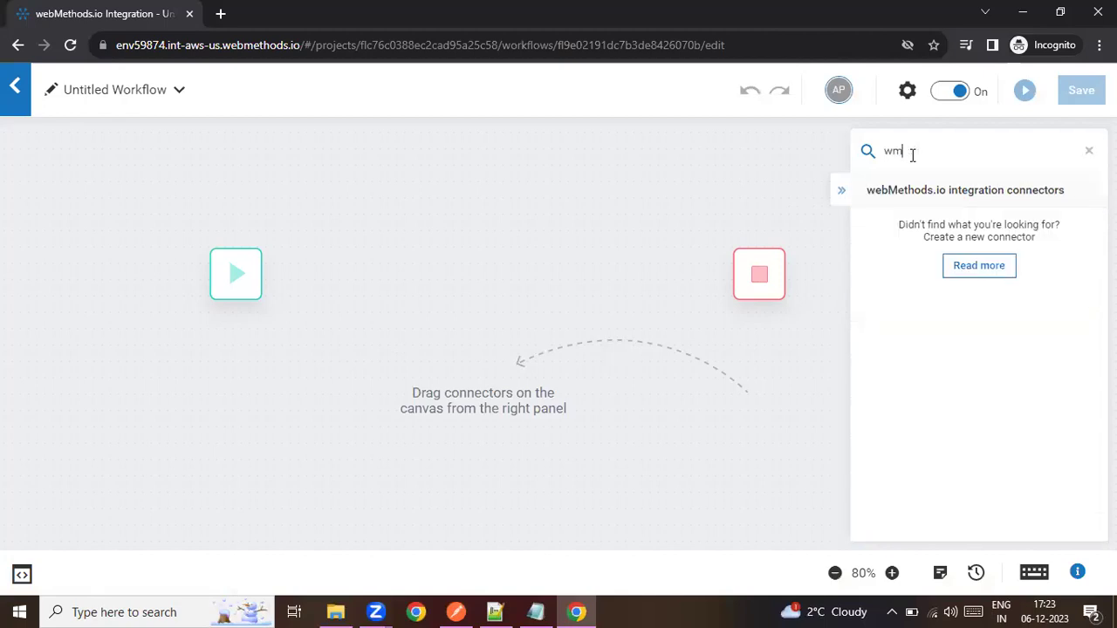
key(BackSpace)
key(BackSpace)
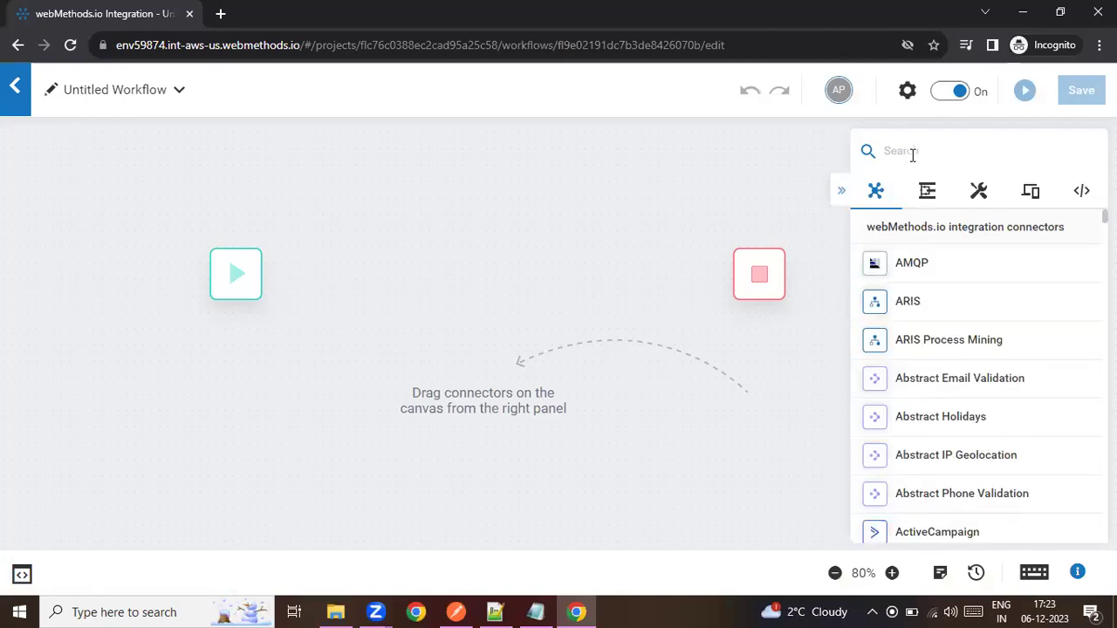
Step: Leave the untitled workflow and create a new flow service named ffProcessingioDemo in the FFDemoIO project
click(16, 87)
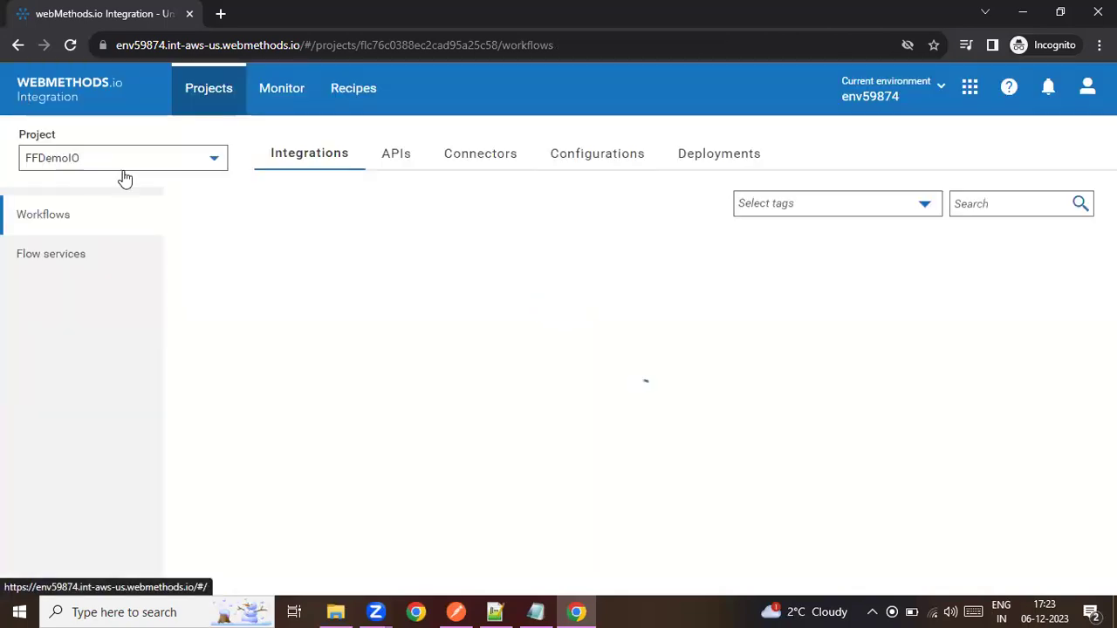
click(55, 256)
click(639, 425)
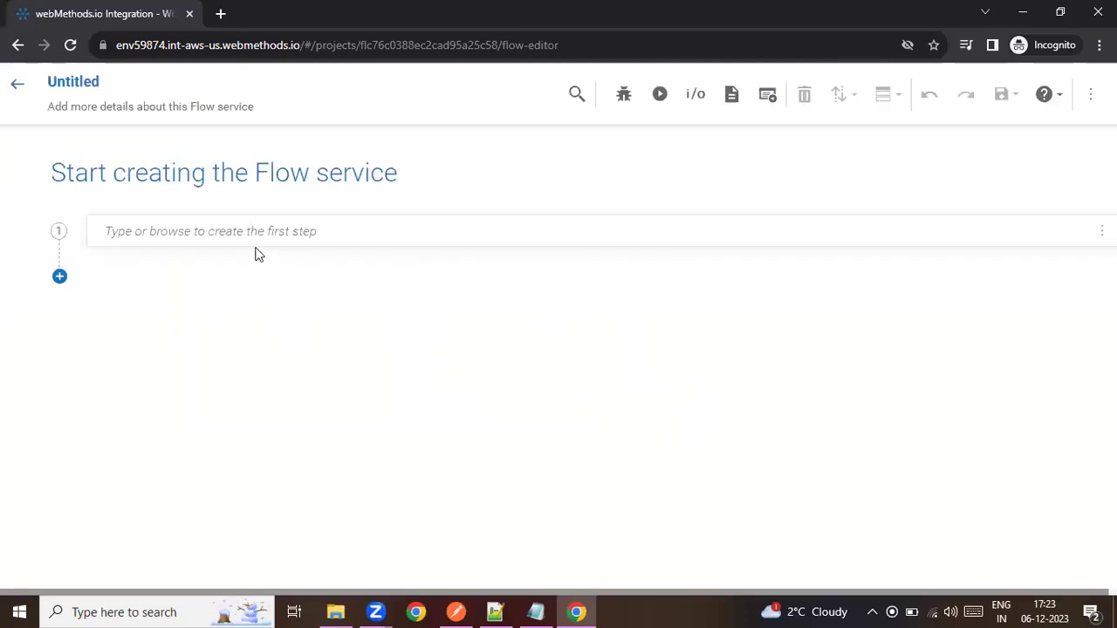
click(88, 80)
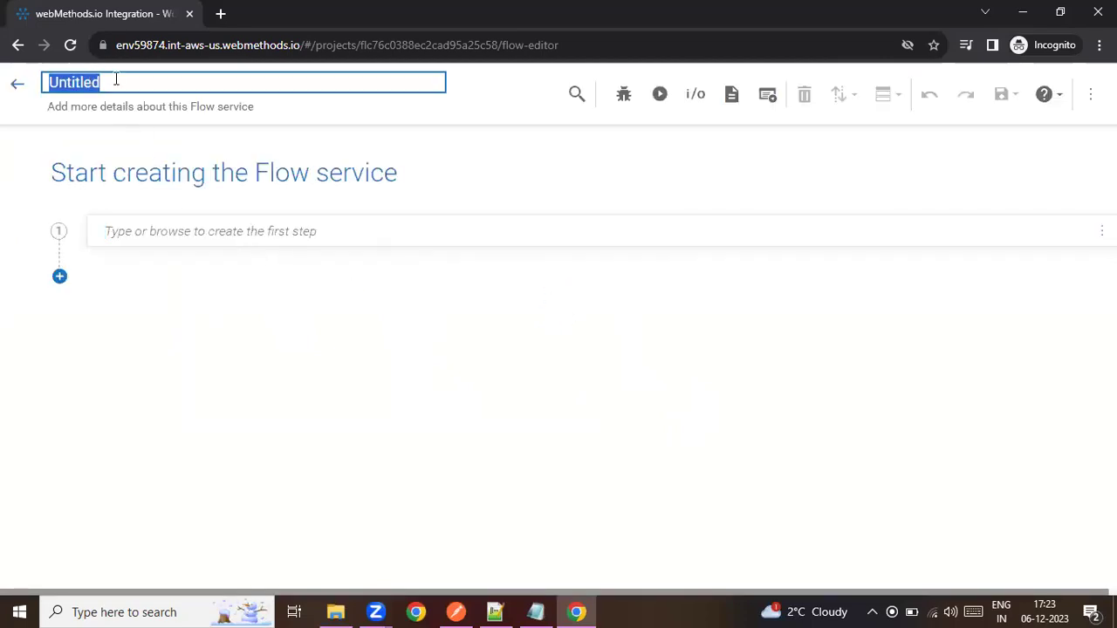
text(ffProcessingioDemo)
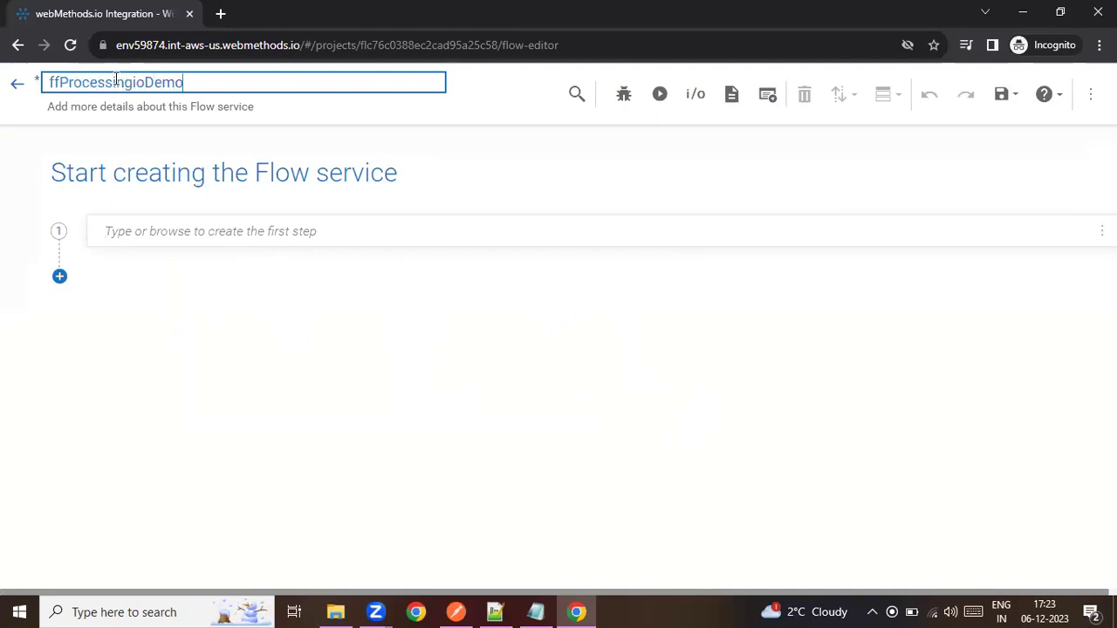
key(Tab)
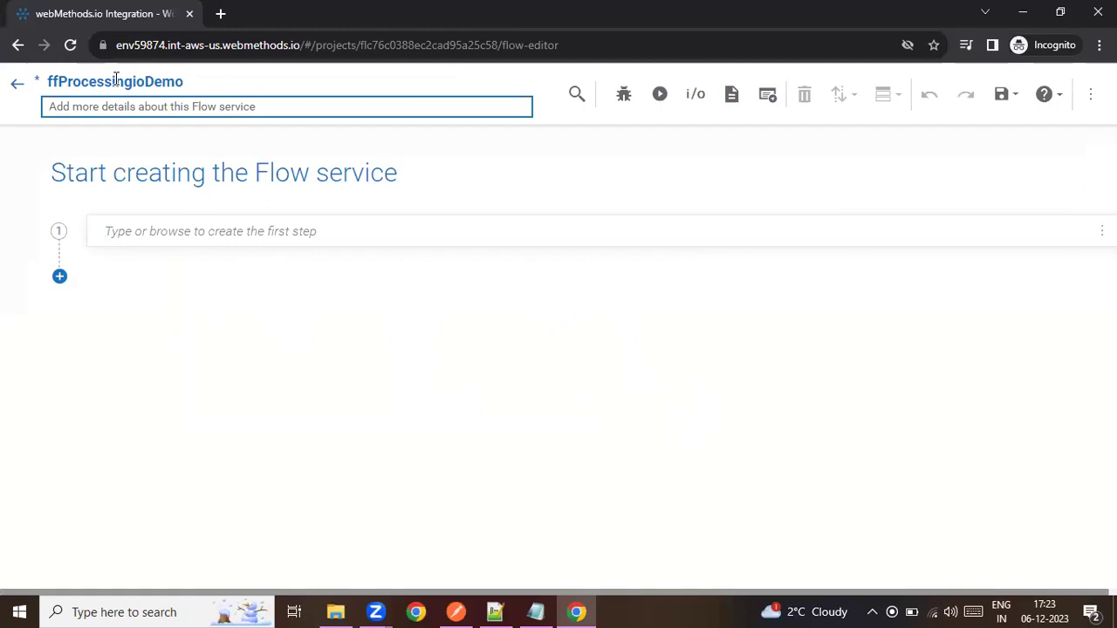
Step: Add the wmIoFFDemo connector as the flow service's first step with the action convertFlatFileToDocument
click(179, 230)
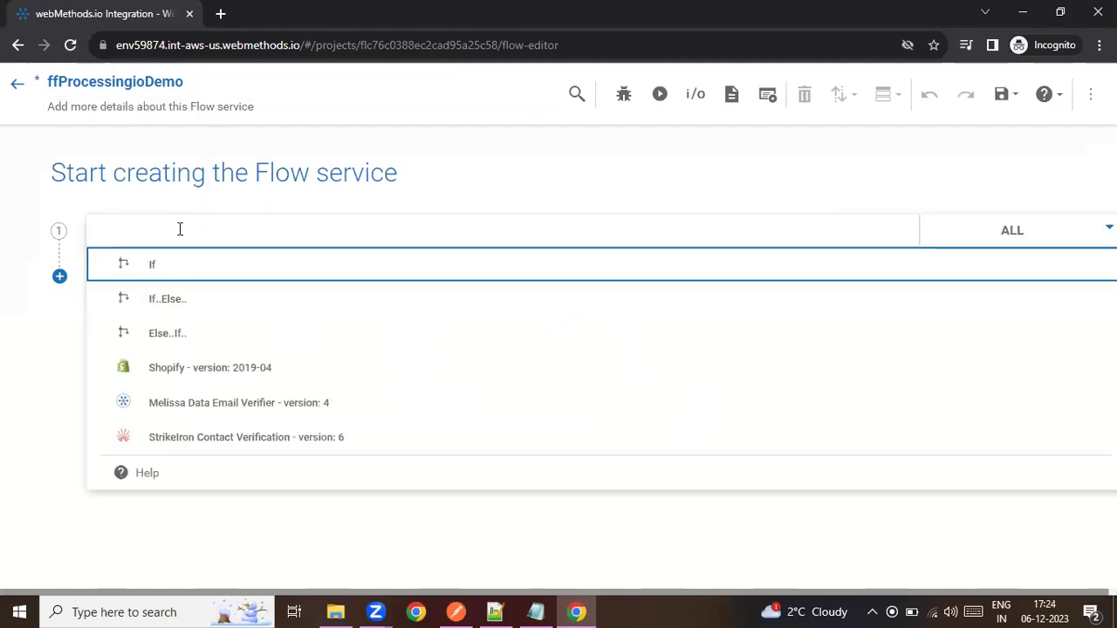
text(wm)
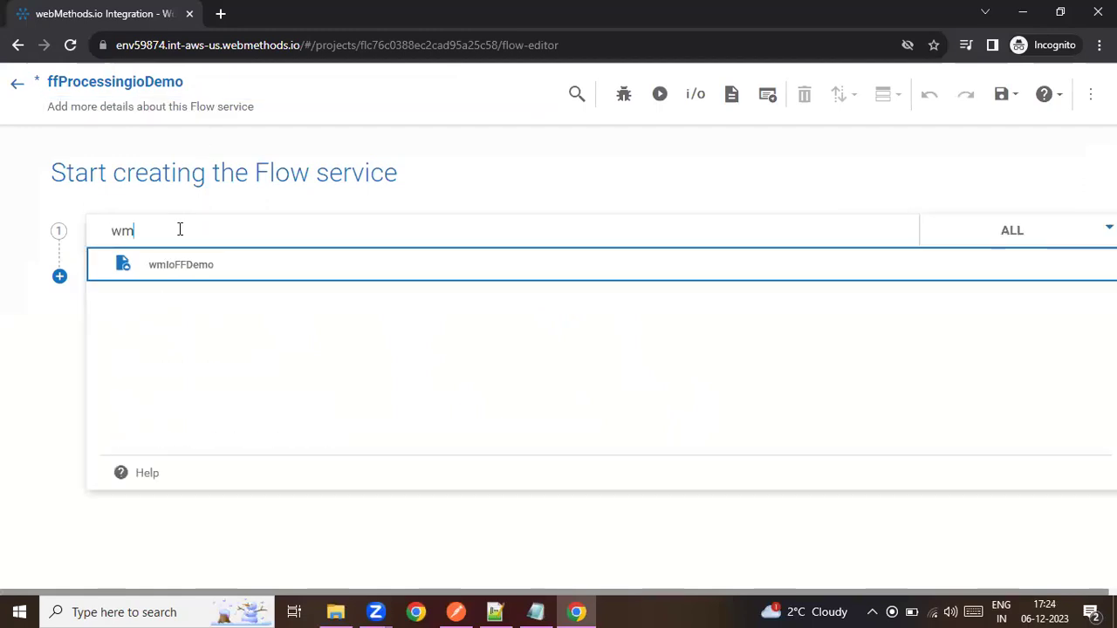
click(180, 275)
click(494, 189)
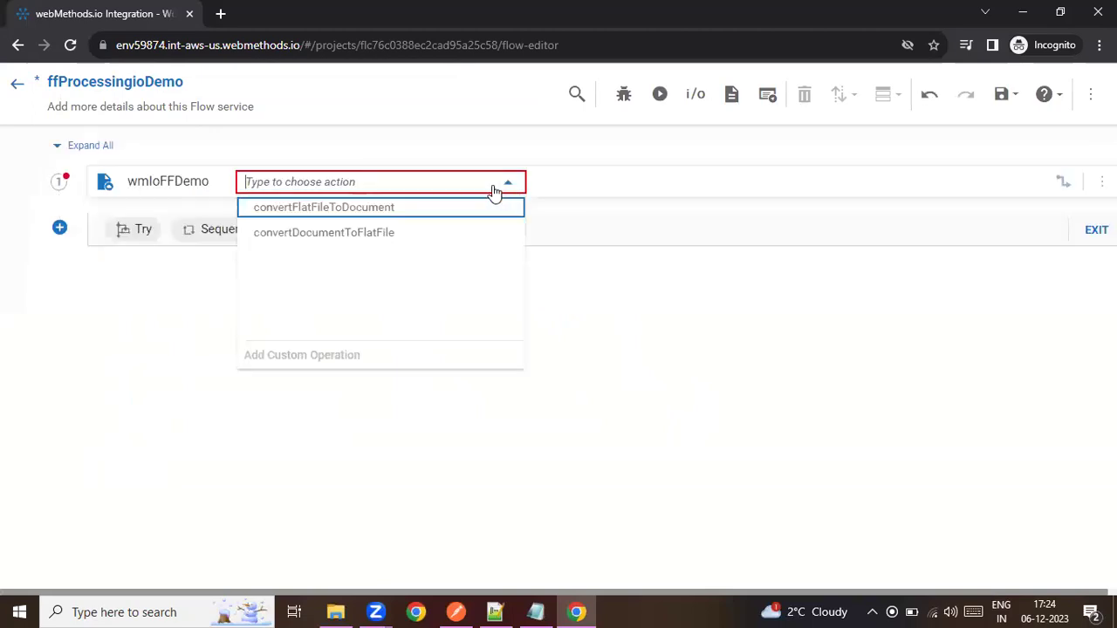
click(370, 211)
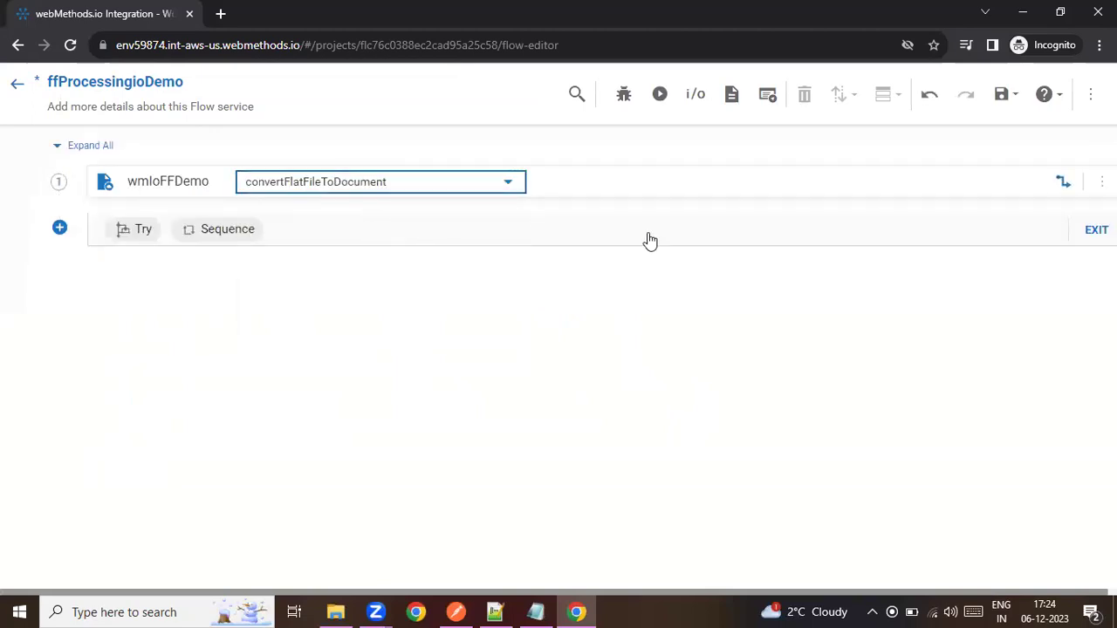
Step: Define a required String input field named ffData for the flow service
click(695, 94)
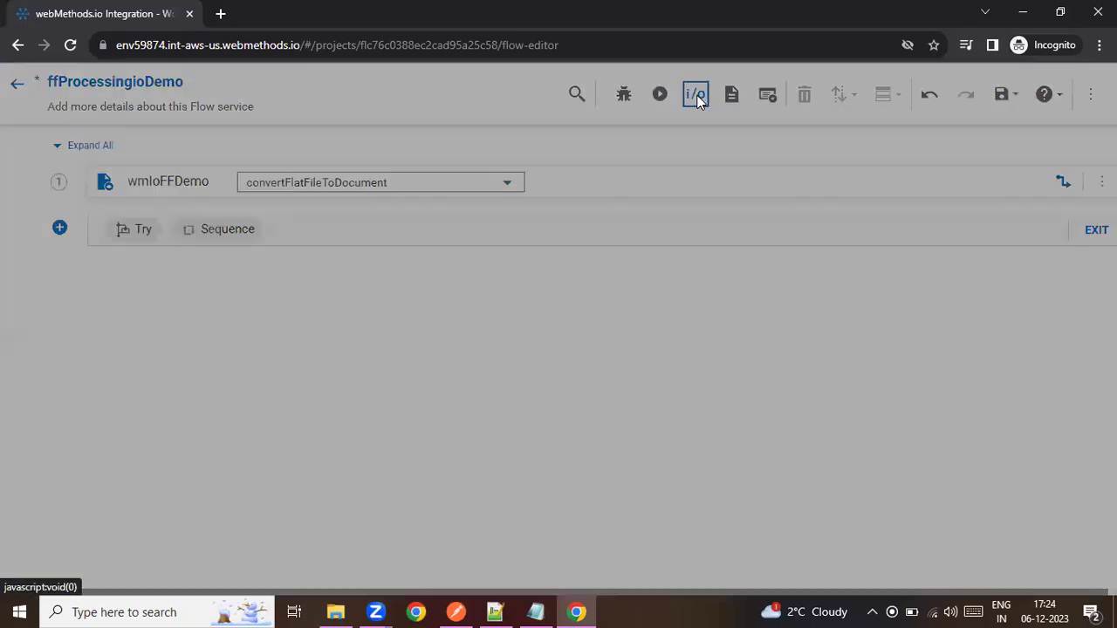
click(589, 395)
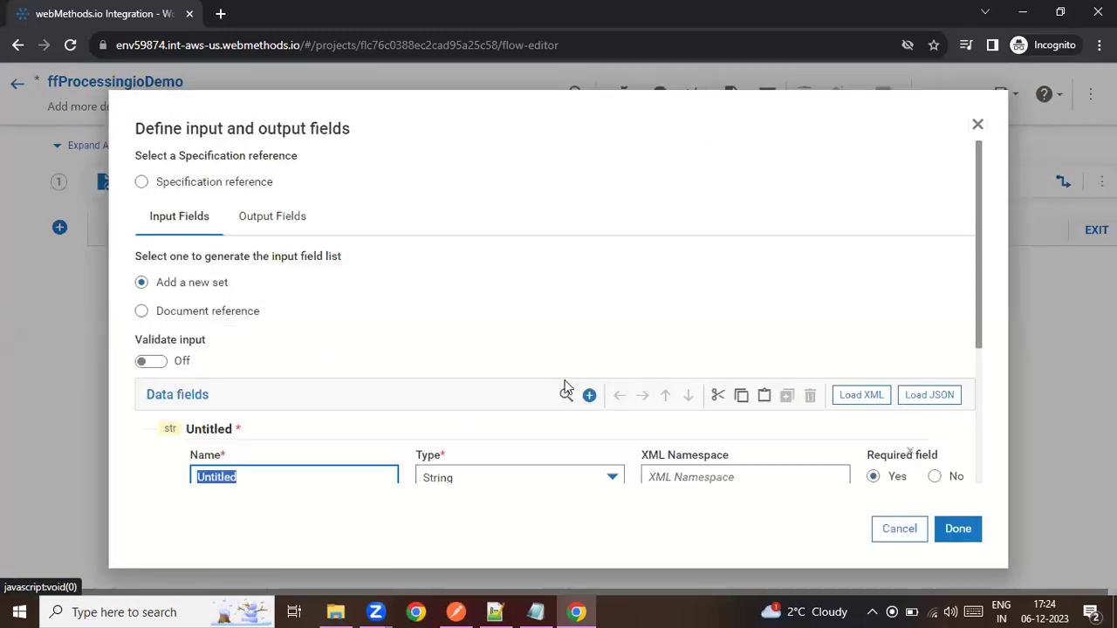
scroll(344, 379, down, 2)
text(ff)
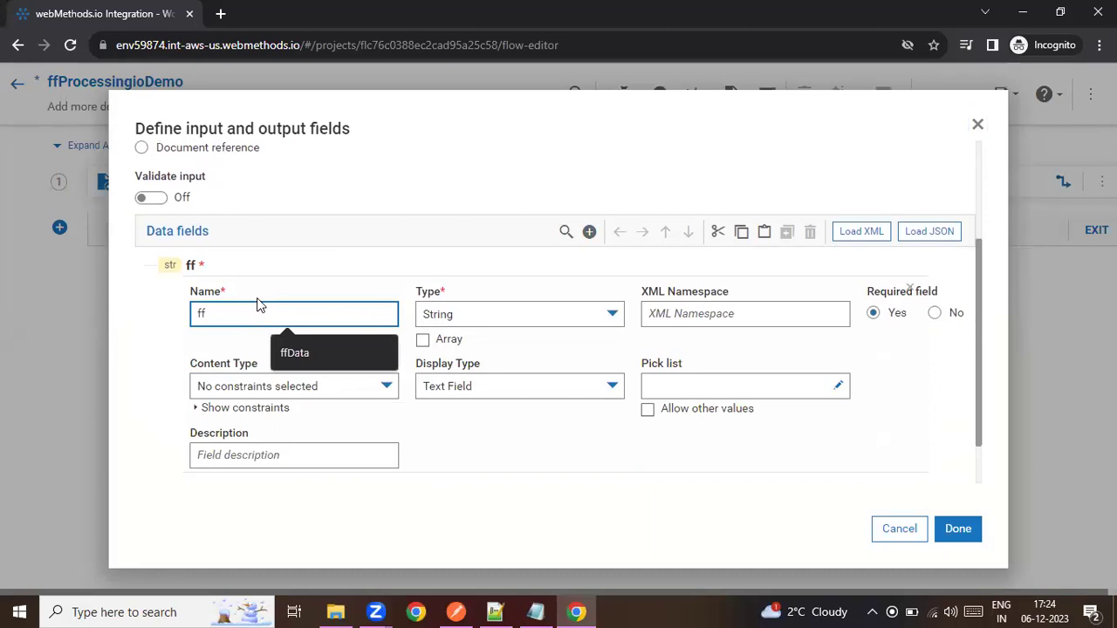
text(Data)
click(549, 476)
click(957, 529)
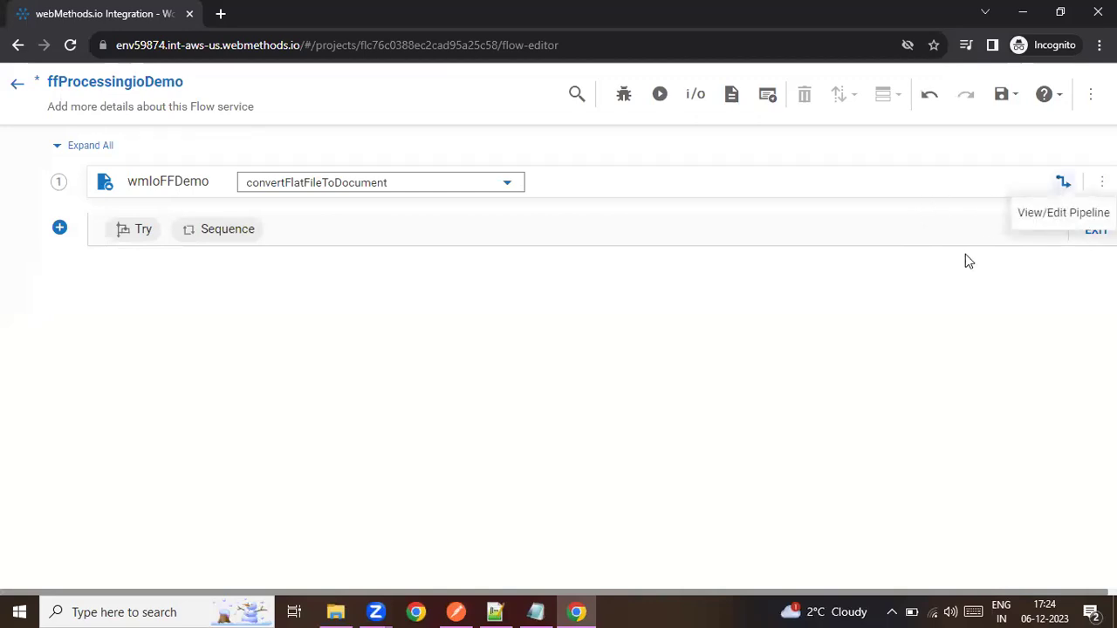
Step: Map the pipeline input ffData to the ffDataString input of the convertFlatFileToDocument step
click(332, 224)
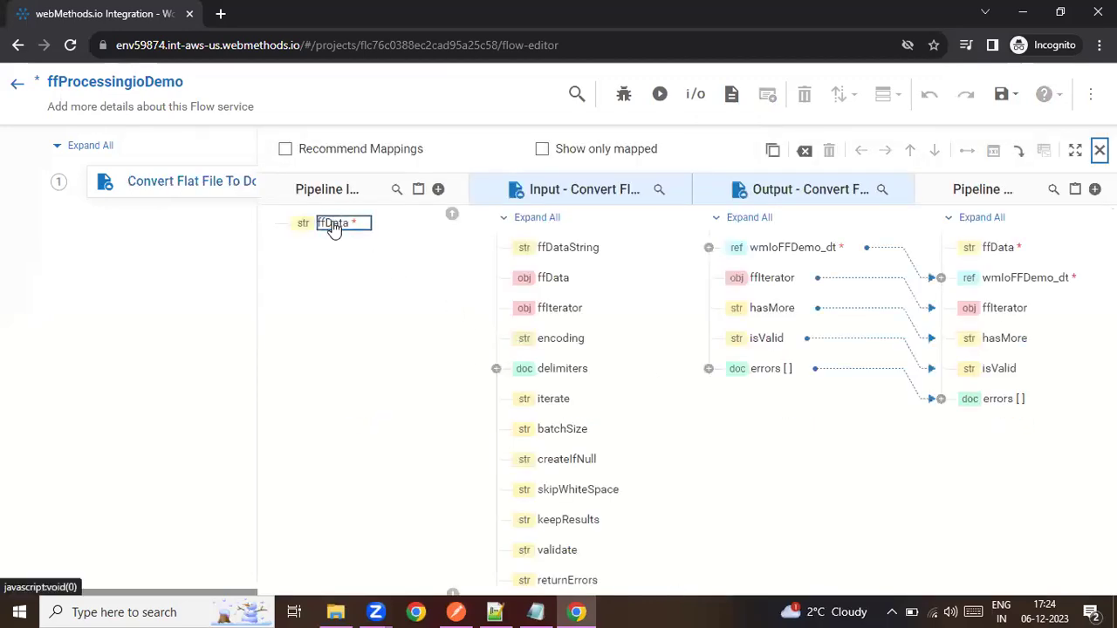
click(576, 250)
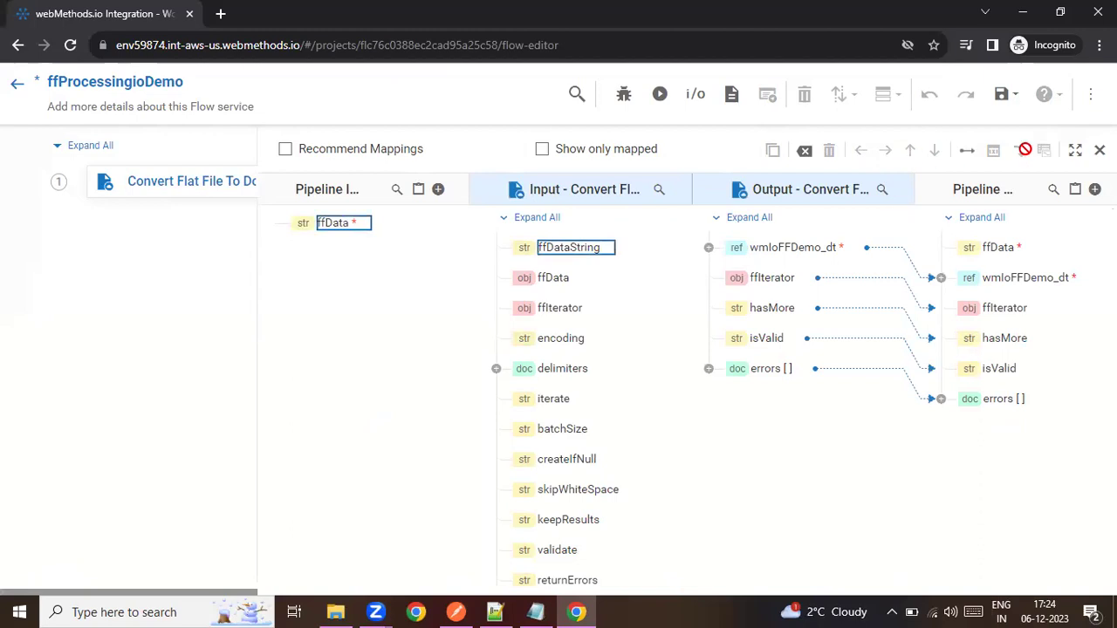
click(969, 151)
Step: Drop ffIterator, hasMore, isValid, errors and ffData from the pipeline output, and save the flow service
click(1001, 313)
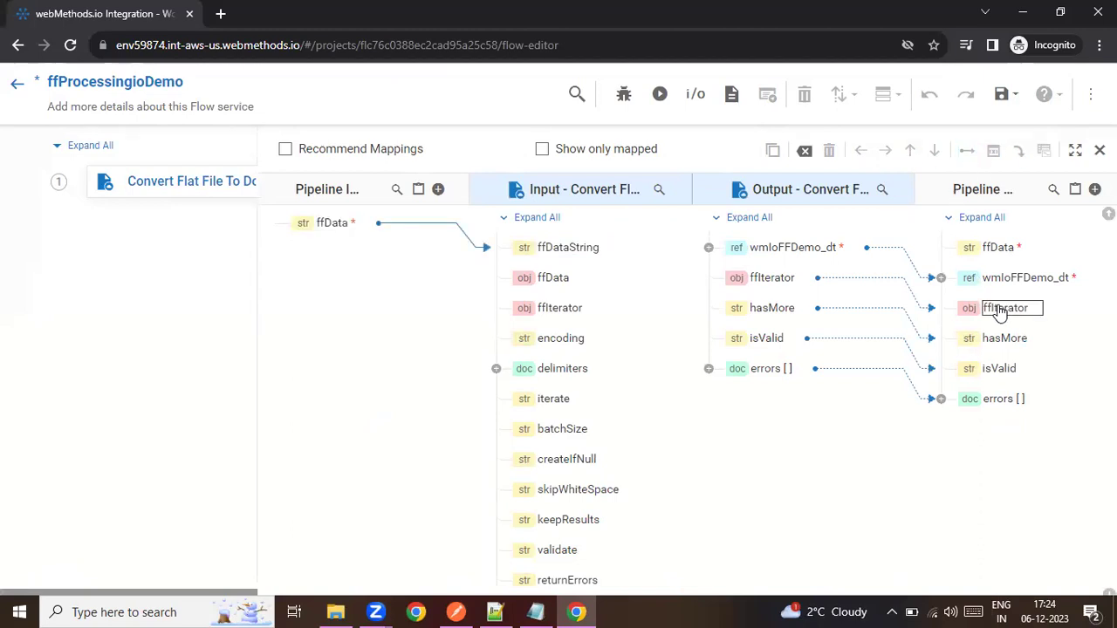
click(1018, 151)
click(1003, 339)
click(1018, 151)
click(999, 368)
click(1019, 152)
click(999, 399)
click(1018, 151)
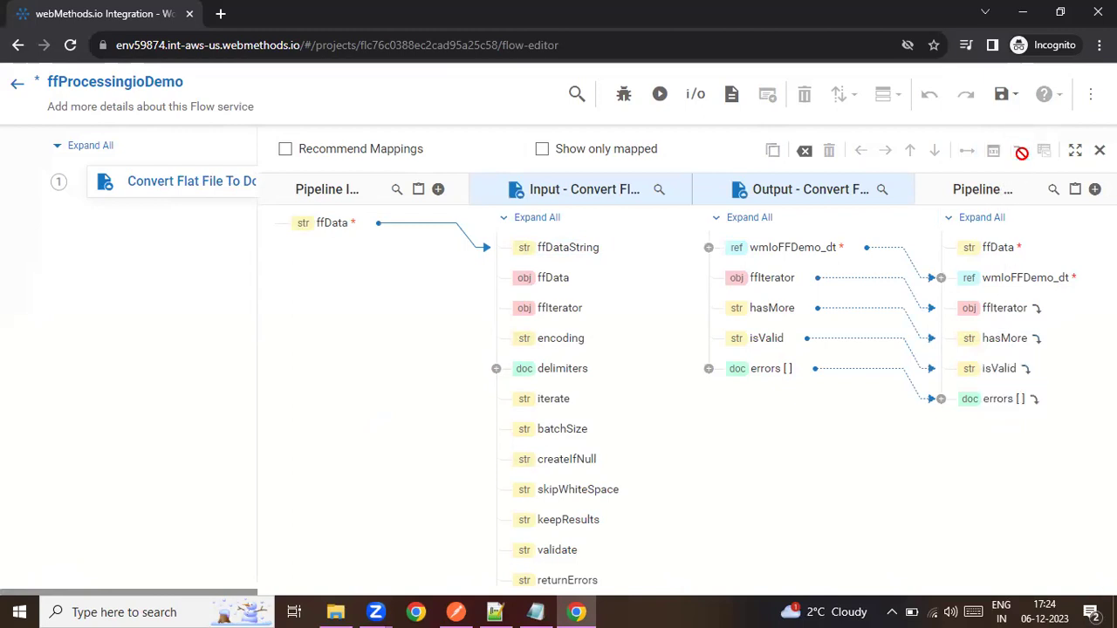
click(1007, 255)
click(1018, 151)
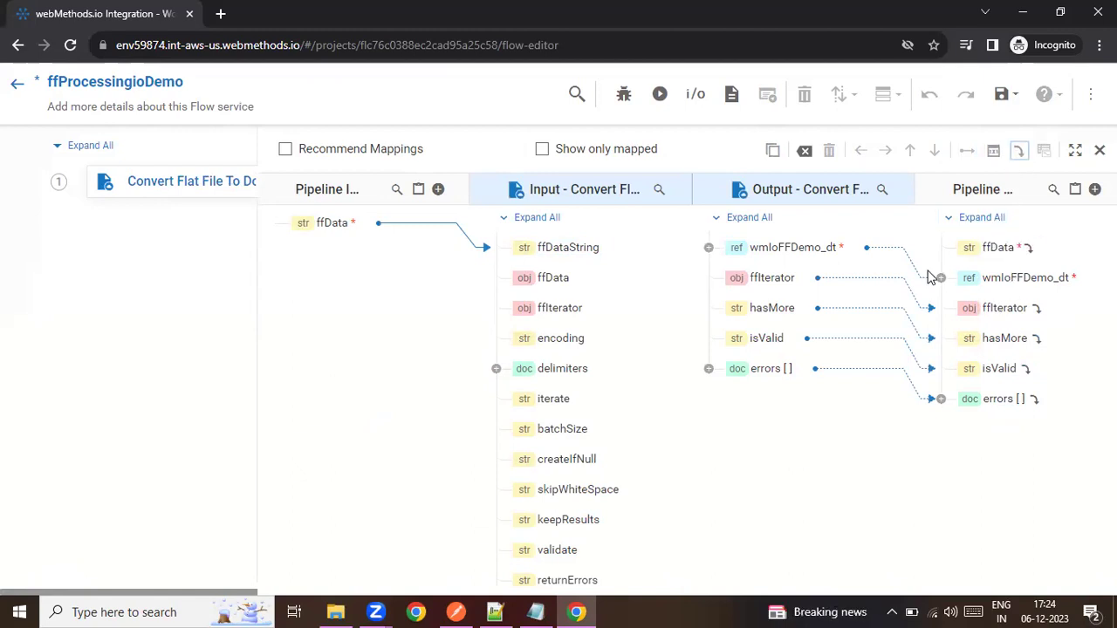
click(1004, 97)
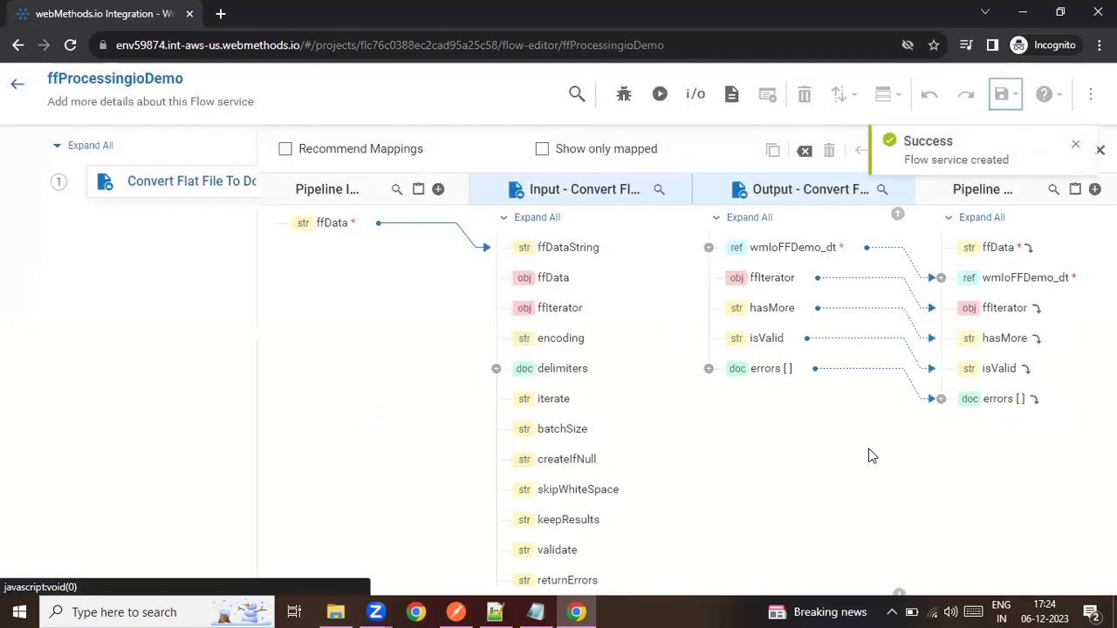
Step: Start a run of the flow service and try to paste into ffData, blocking the site's clipboard access request
click(660, 95)
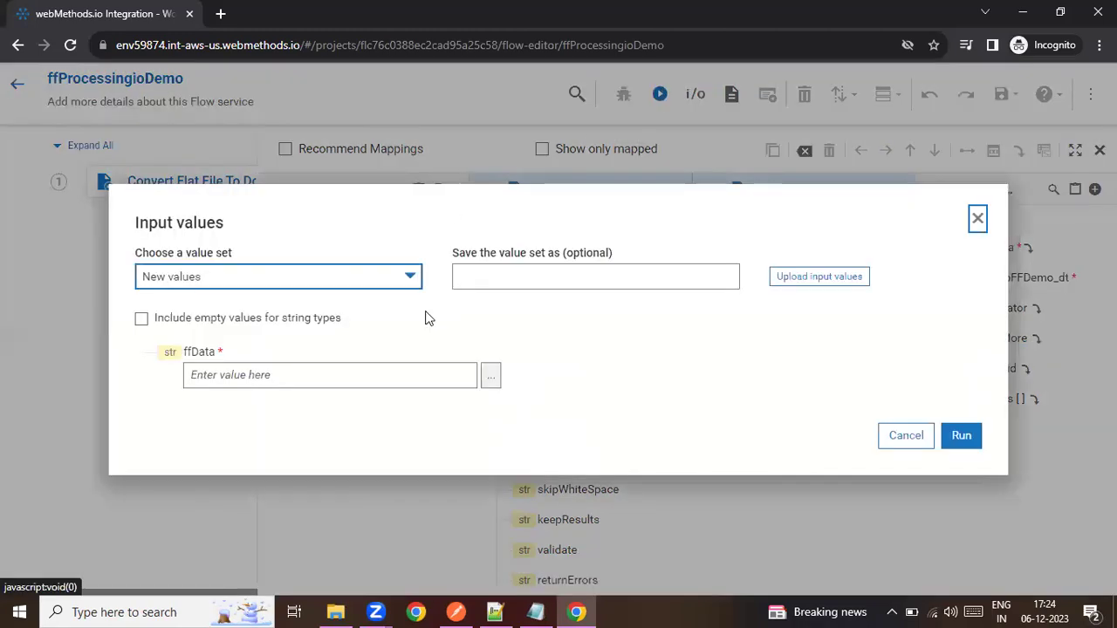
click(334, 378)
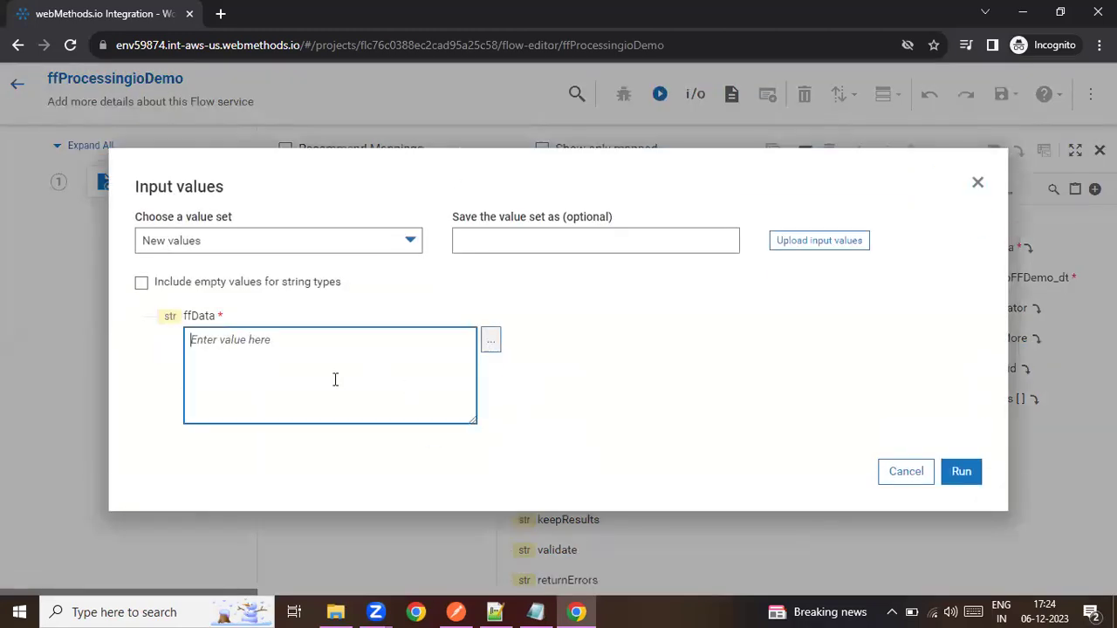
right_click(334, 378)
click(404, 264)
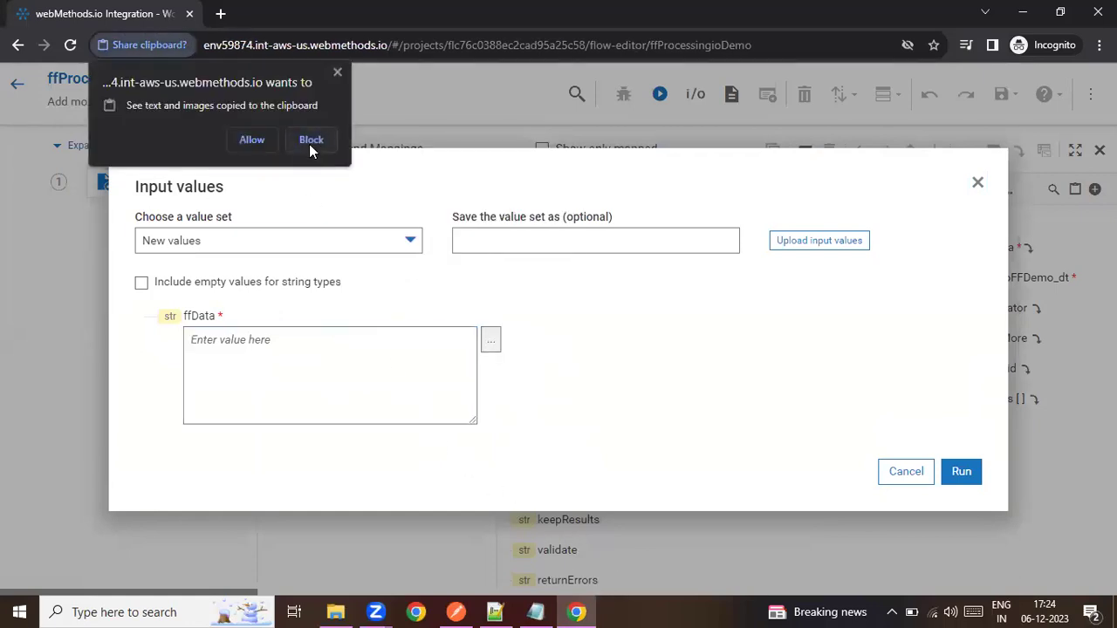
click(309, 139)
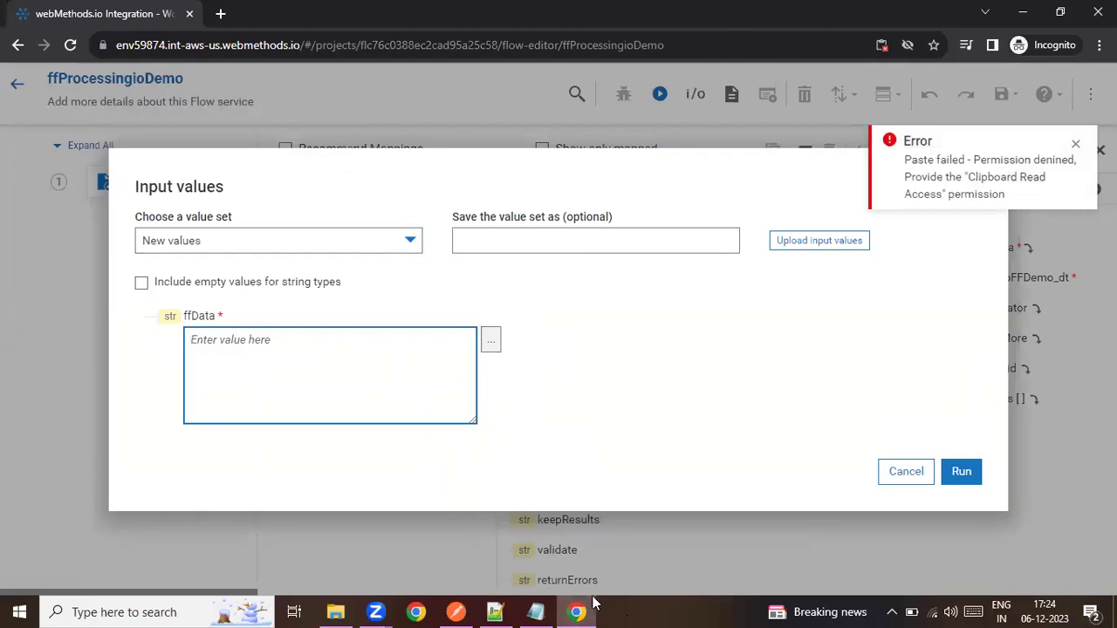
Step: Switch to the ffDemoio file in Notepad, copy all employee records, and return to the ffData input value
click(535, 612)
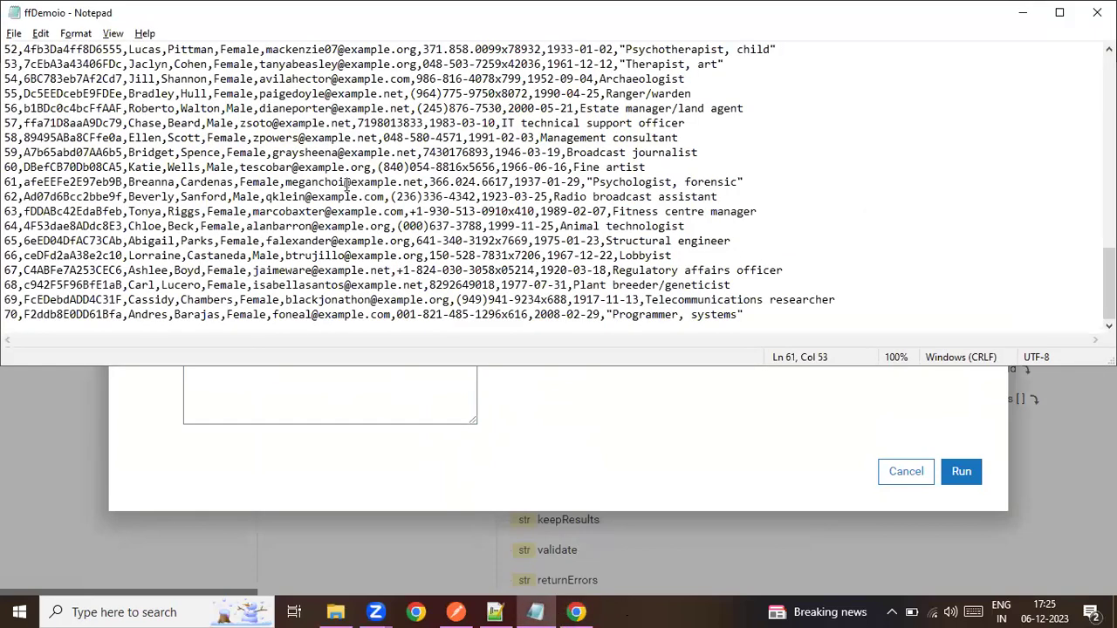
key(ctrl+a)
key(alt+Tab)
click(343, 349)
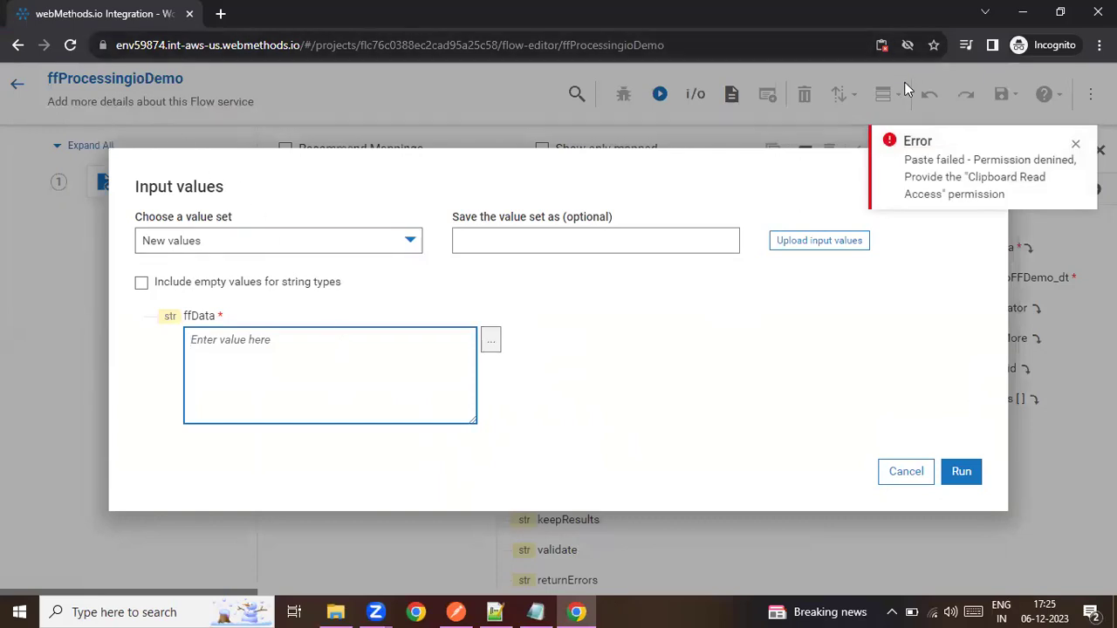
Step: Always allow the site to see the clipboard, and run the flow service with the copied records pasted into ffData
click(879, 45)
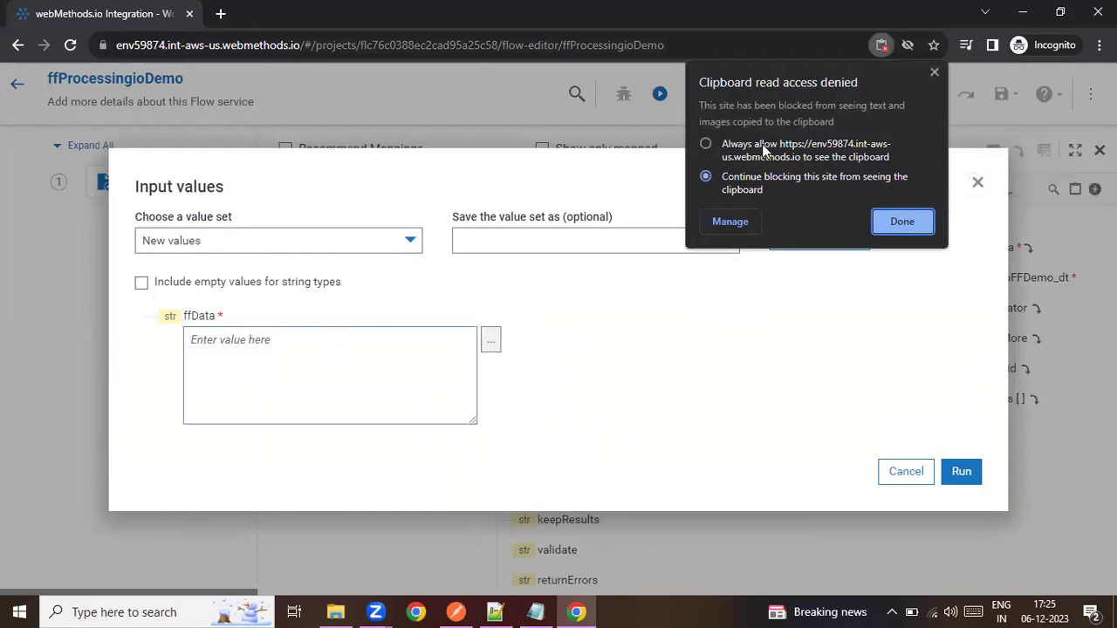
click(916, 218)
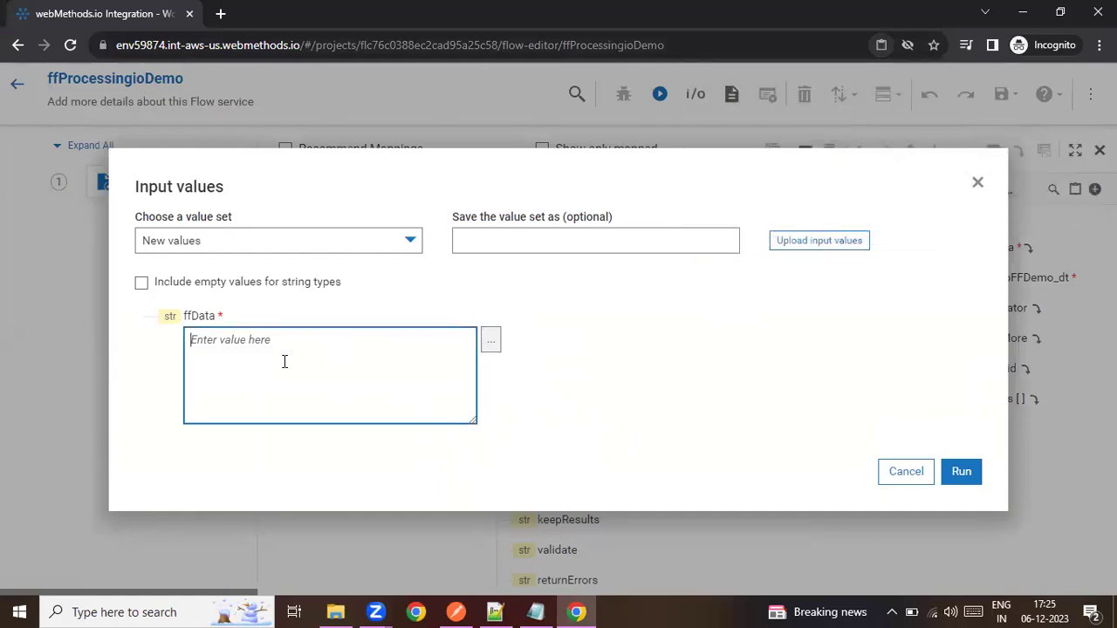
key(ctrl+v)
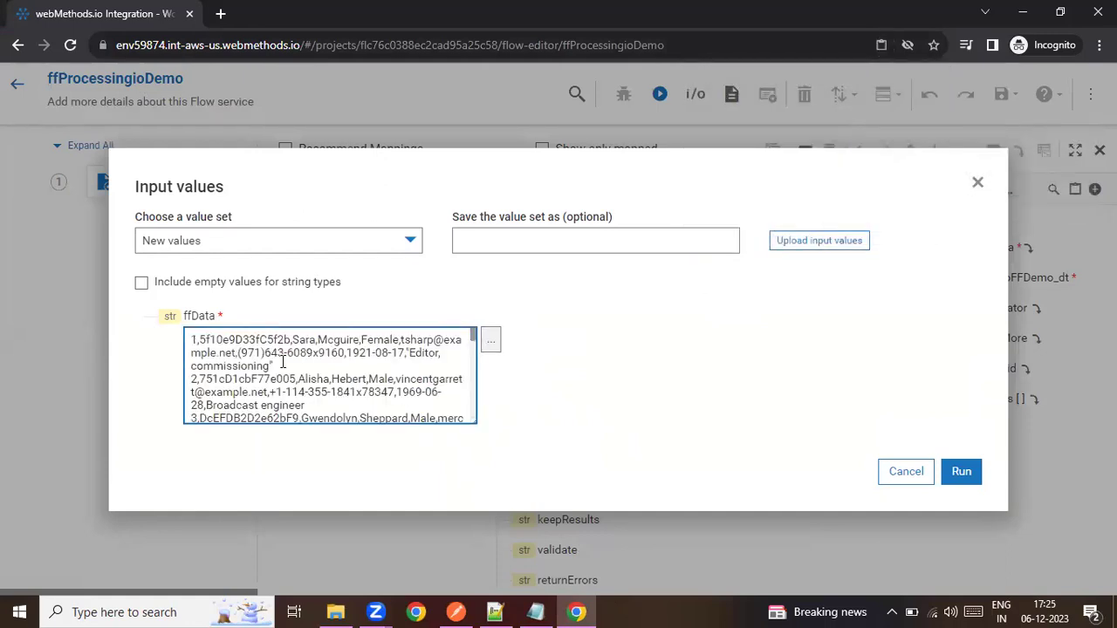
click(970, 476)
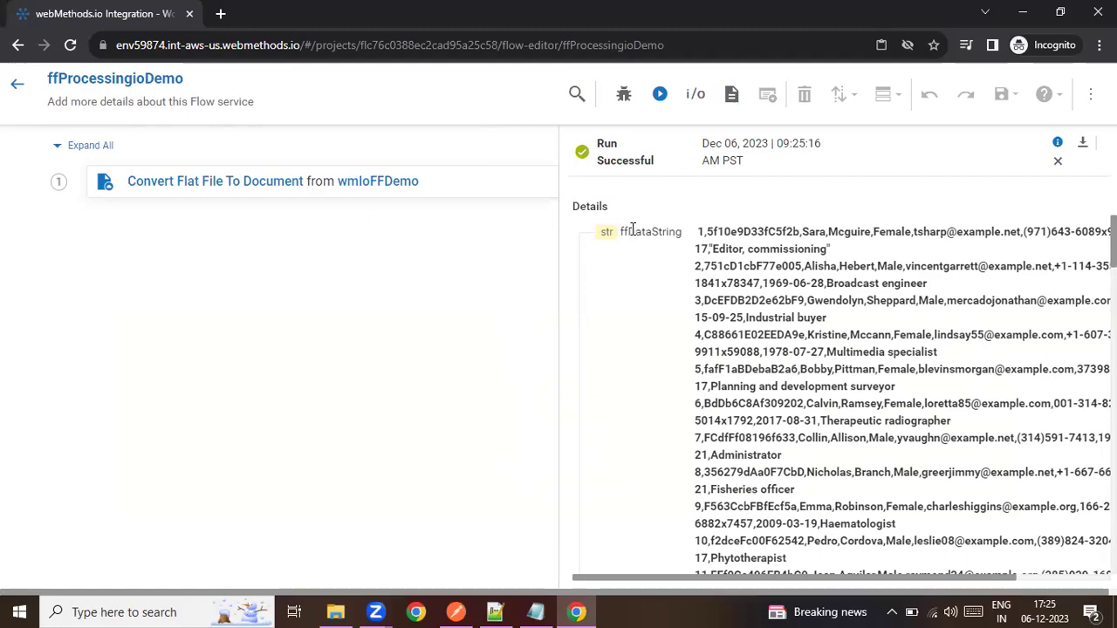
Step: Expand EmployeeDetails under wmIoFFDemo_dt in the run result, examine the list down to its last record, and close the result
scroll(632, 229, down, 9)
scroll(633, 229, down, 15)
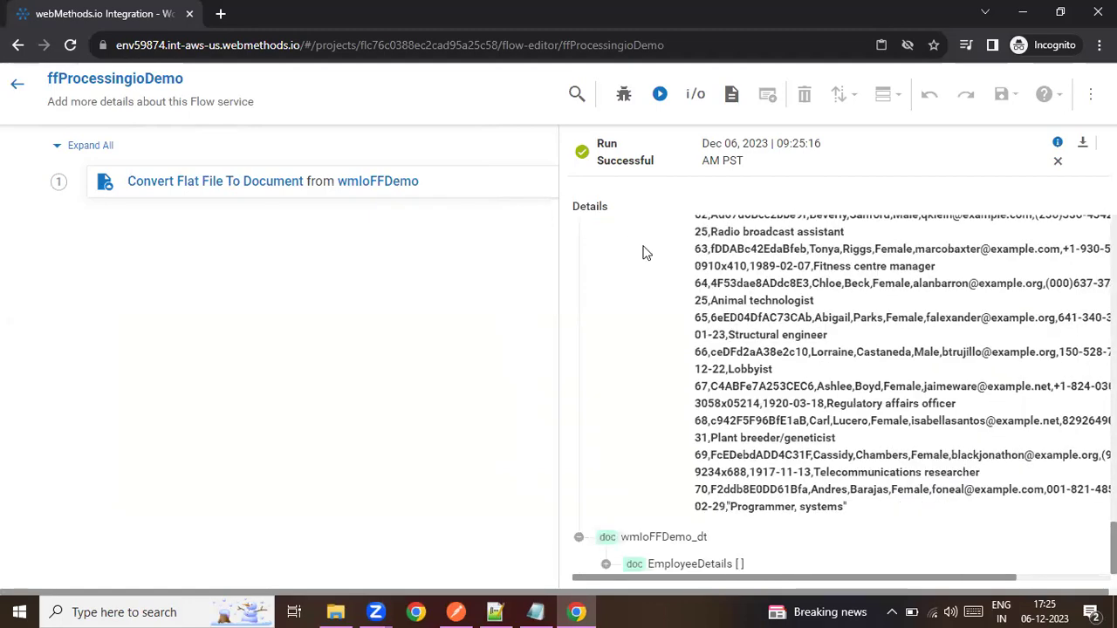
click(605, 564)
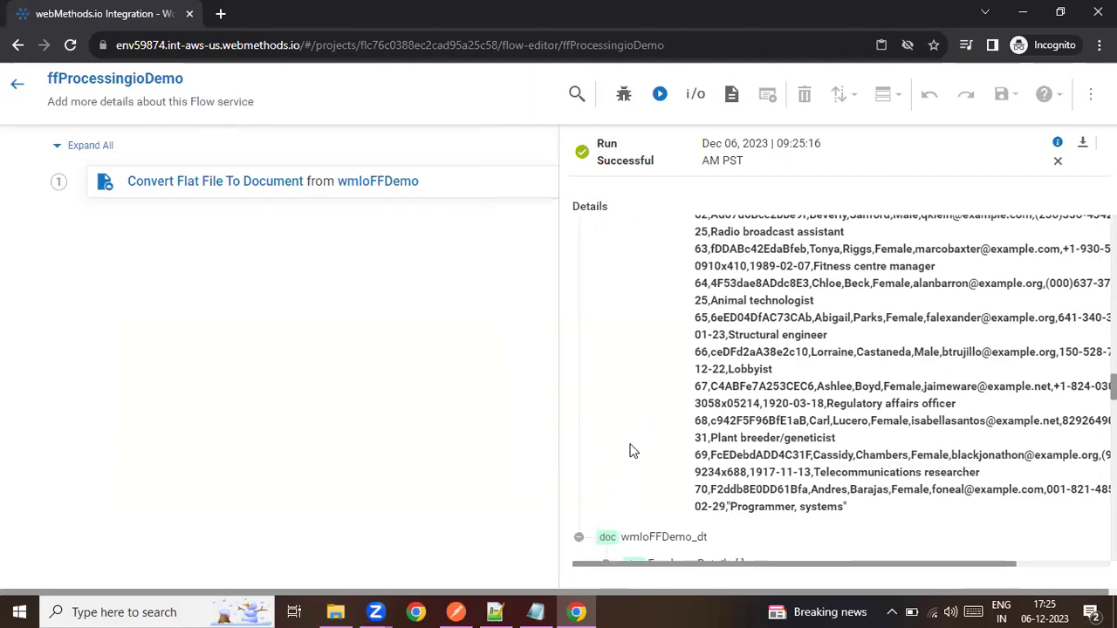
scroll(651, 433, down, 8)
scroll(656, 396, down, 16)
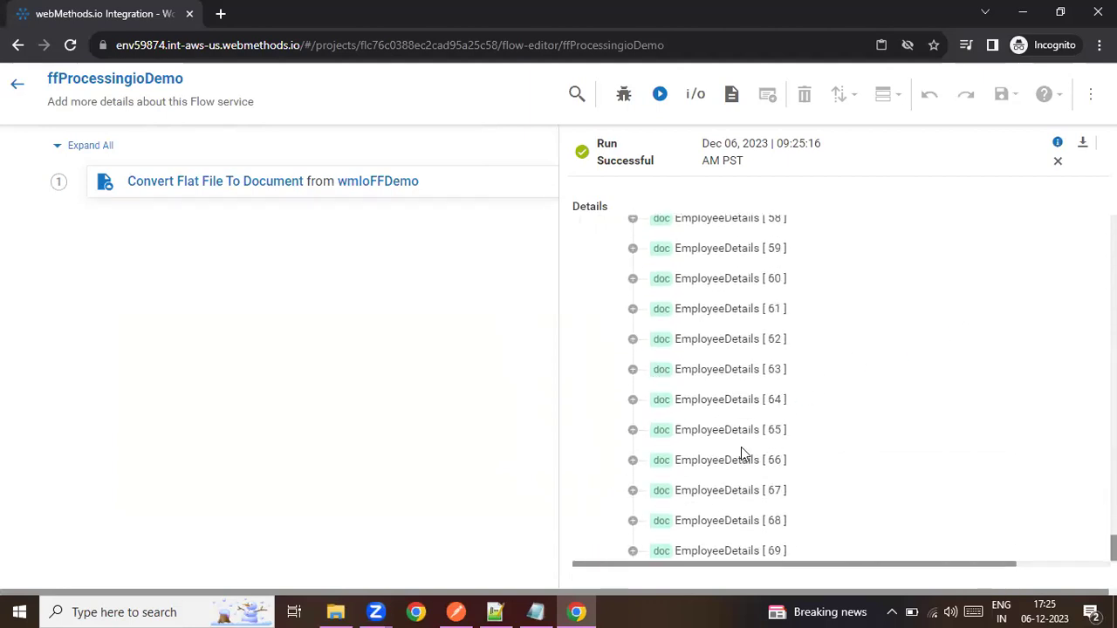
click(1057, 161)
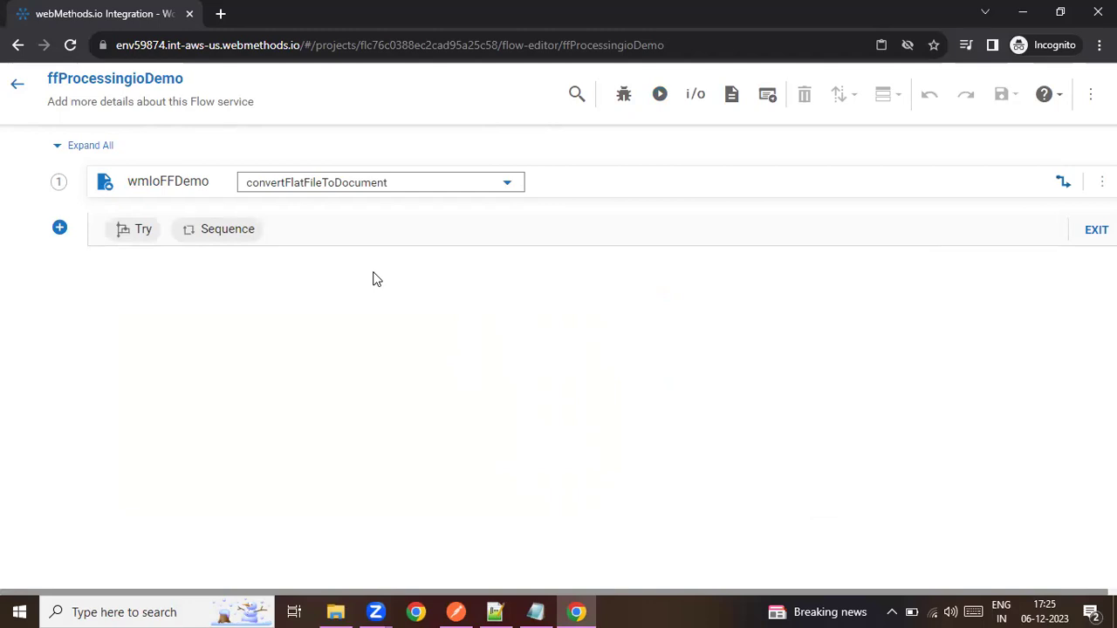
Step: Add a Transform Pipeline step after the flat file conversion step and open its mapping
click(56, 233)
click(209, 227)
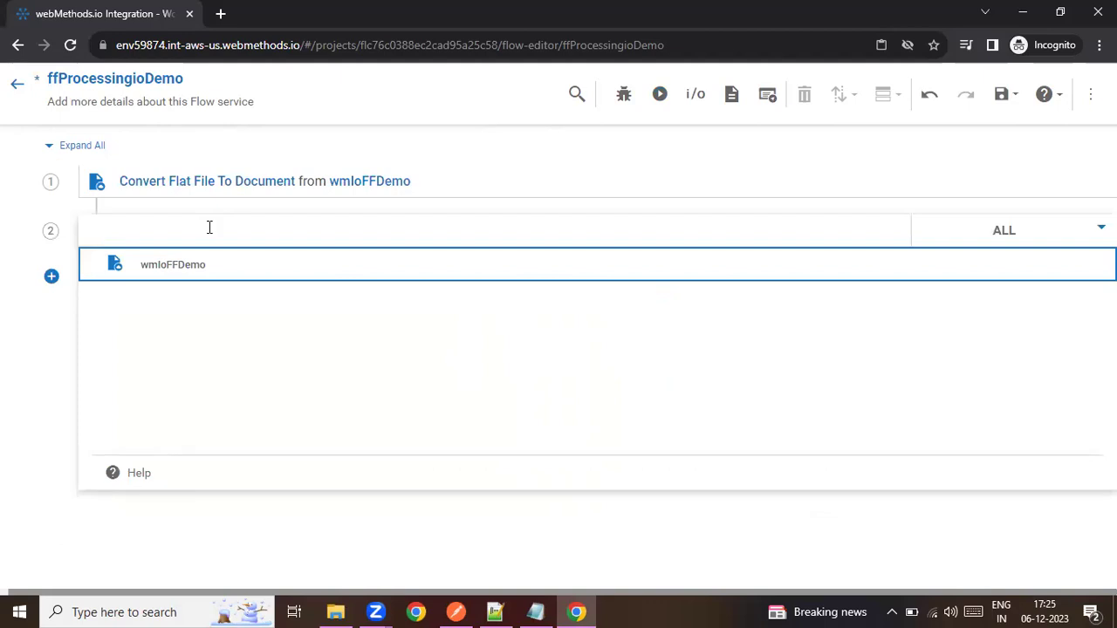
text(tra)
click(197, 267)
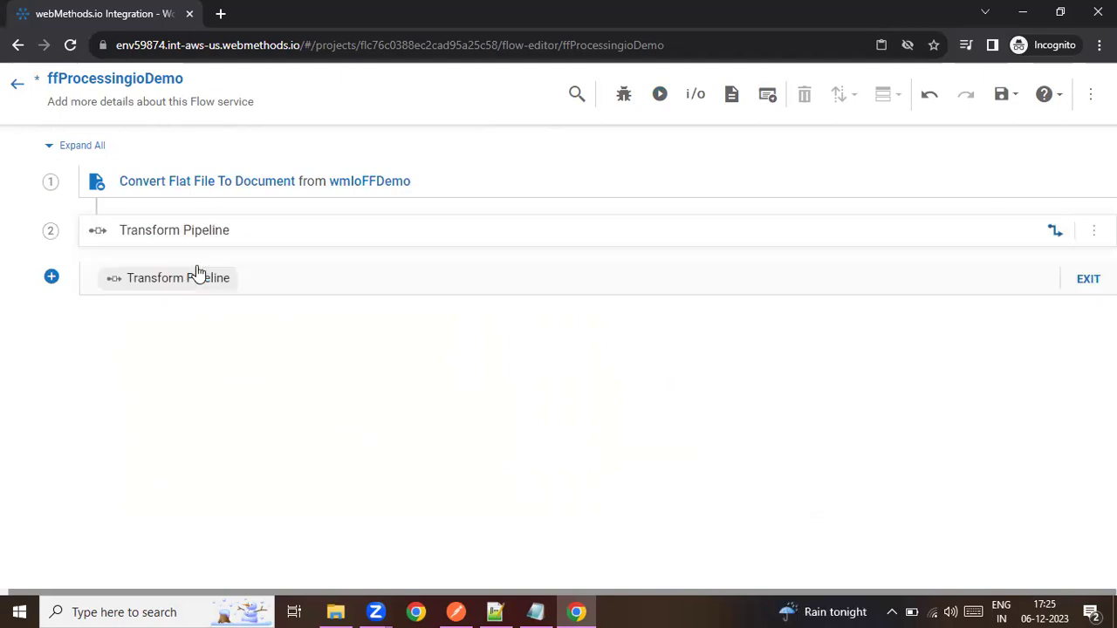
click(1054, 232)
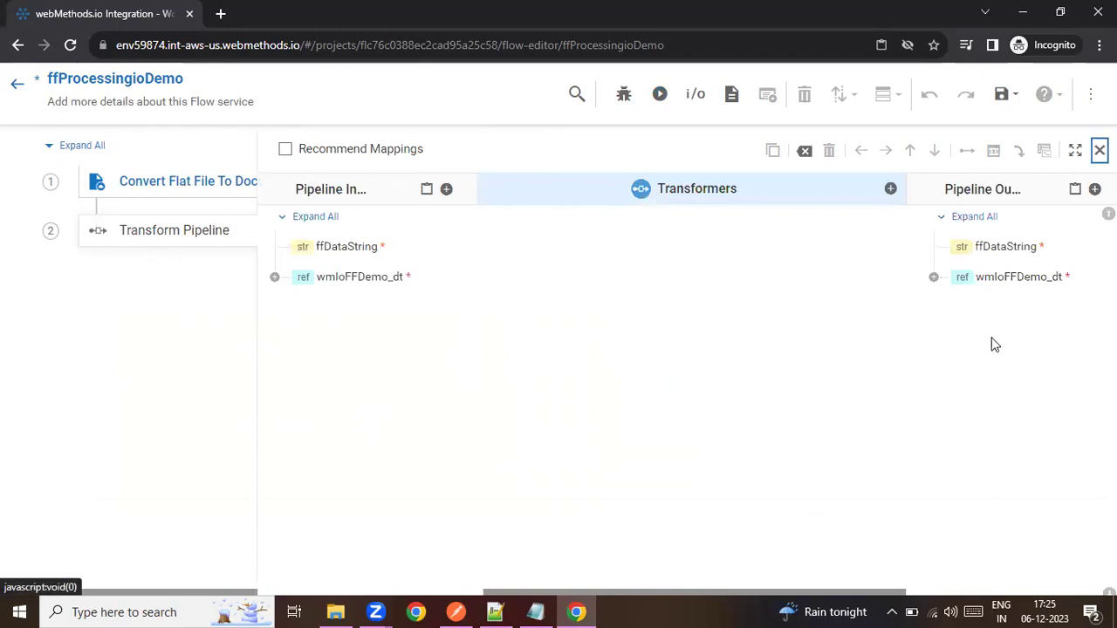
Step: Add a field named Emp of type Document to the pipeline output of the Transform Pipeline step
click(1094, 188)
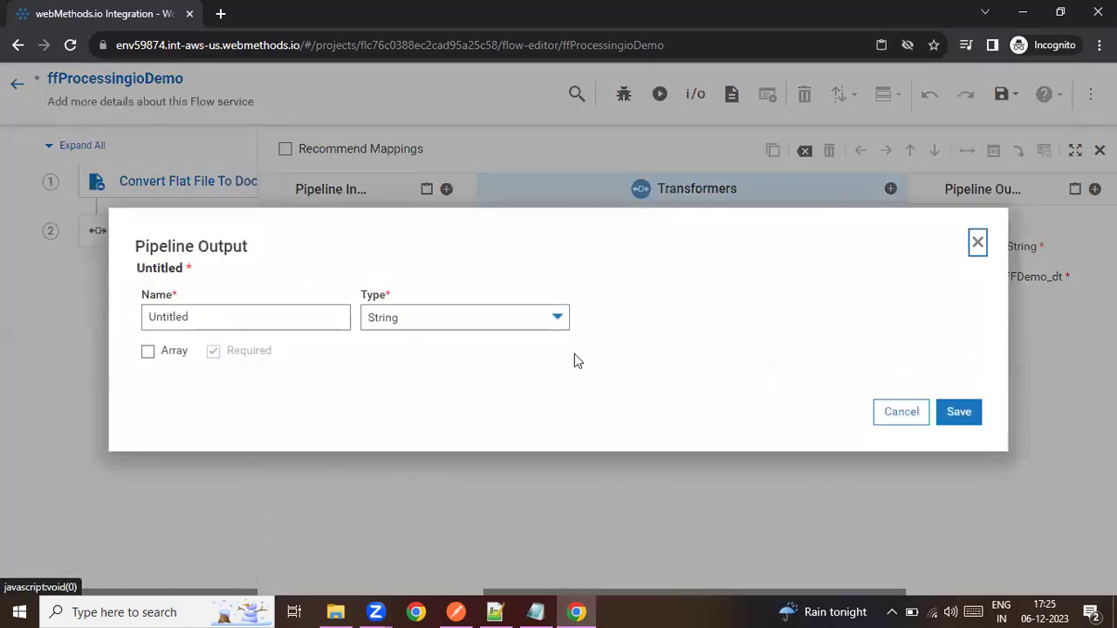
drag(214, 318, 117, 324)
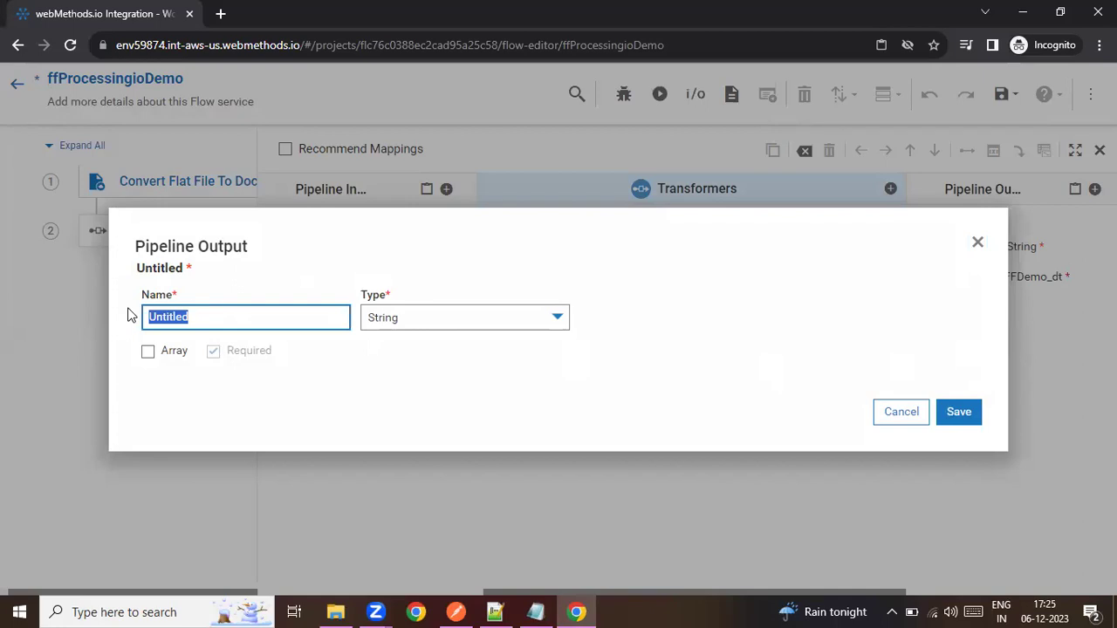
text(e)
key(BackSpace)
text(E)
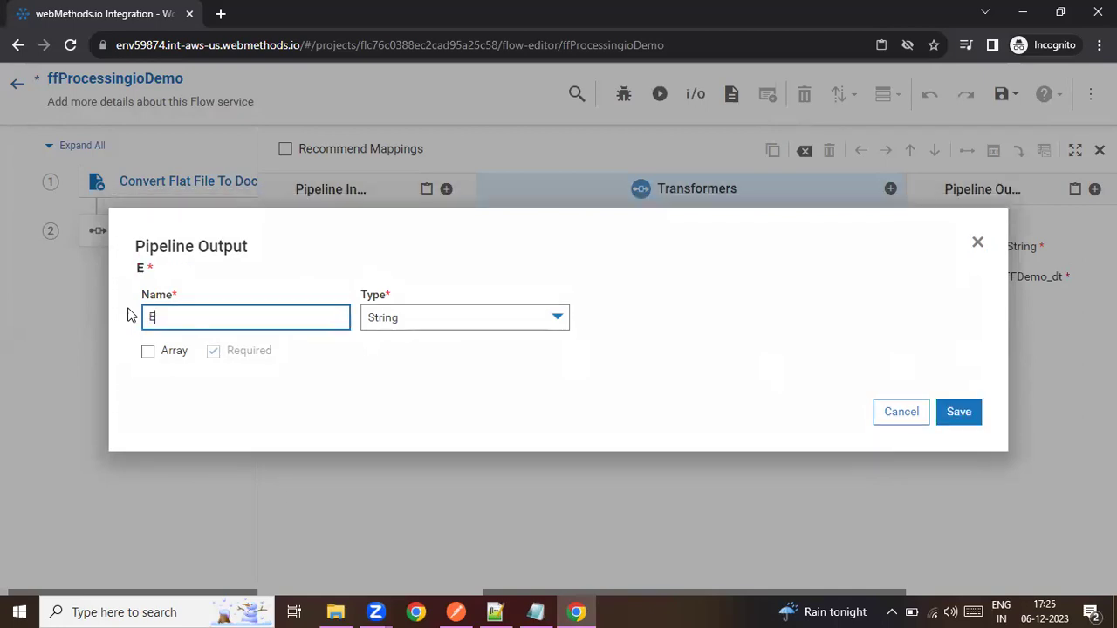
text(mp)
click(417, 325)
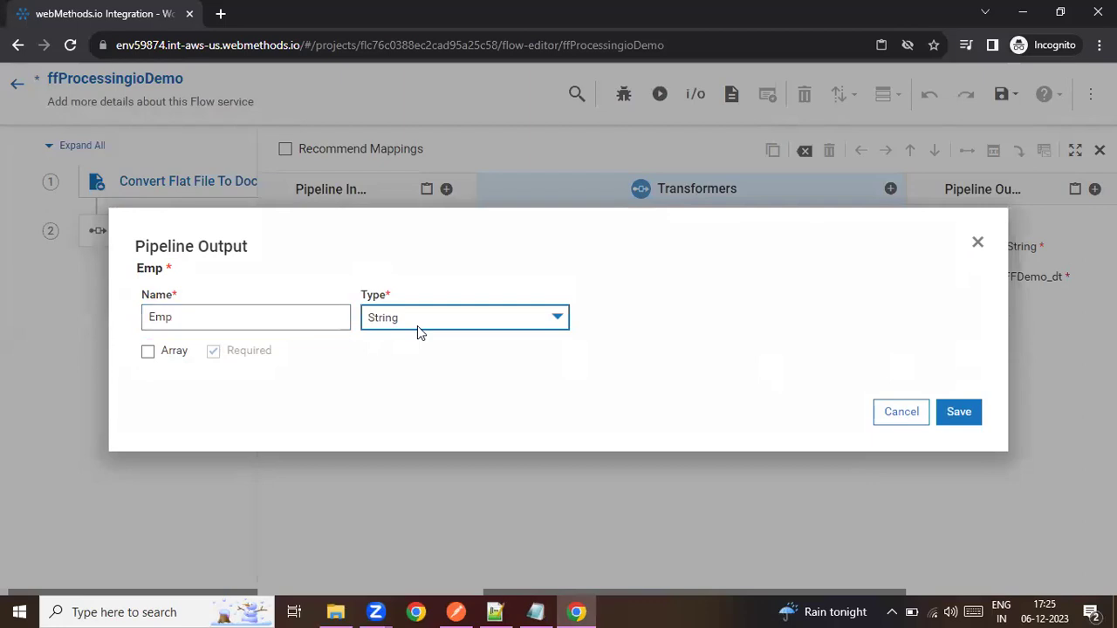
click(400, 367)
click(974, 411)
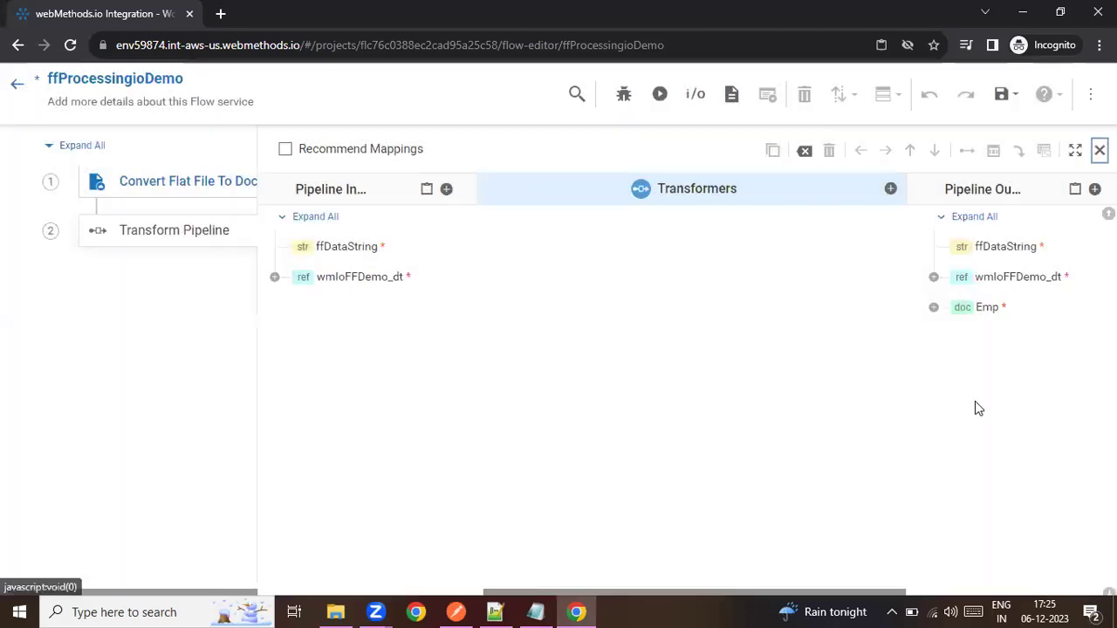
Step: Add a nested field named EmpDetails of type Document inside Emp in the pipeline output
double_click(988, 311)
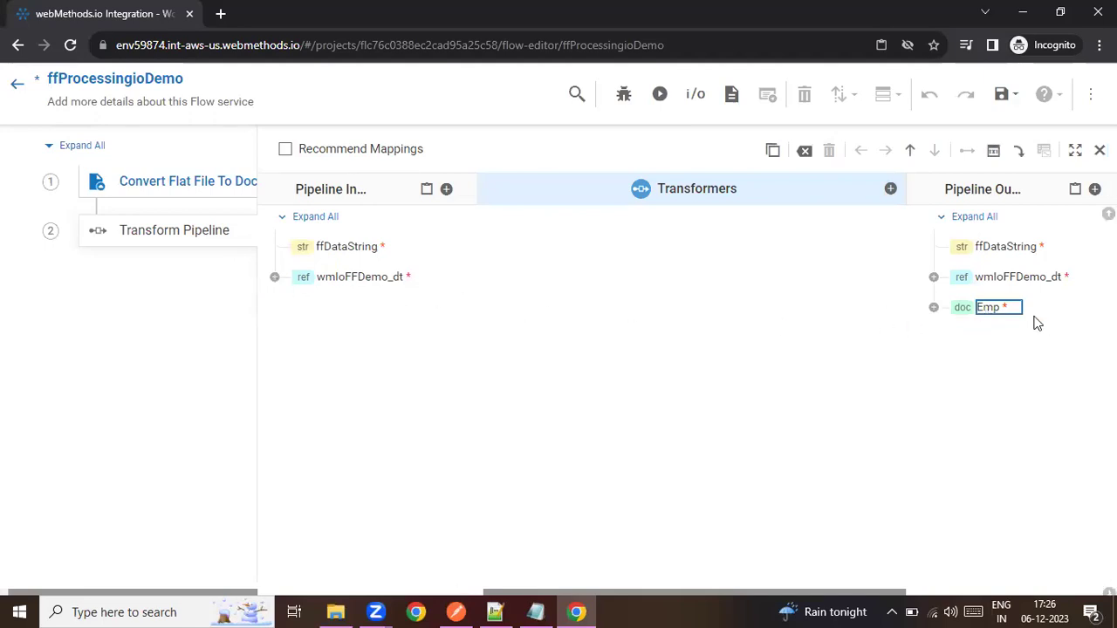
click(934, 308)
click(980, 308)
click(1094, 188)
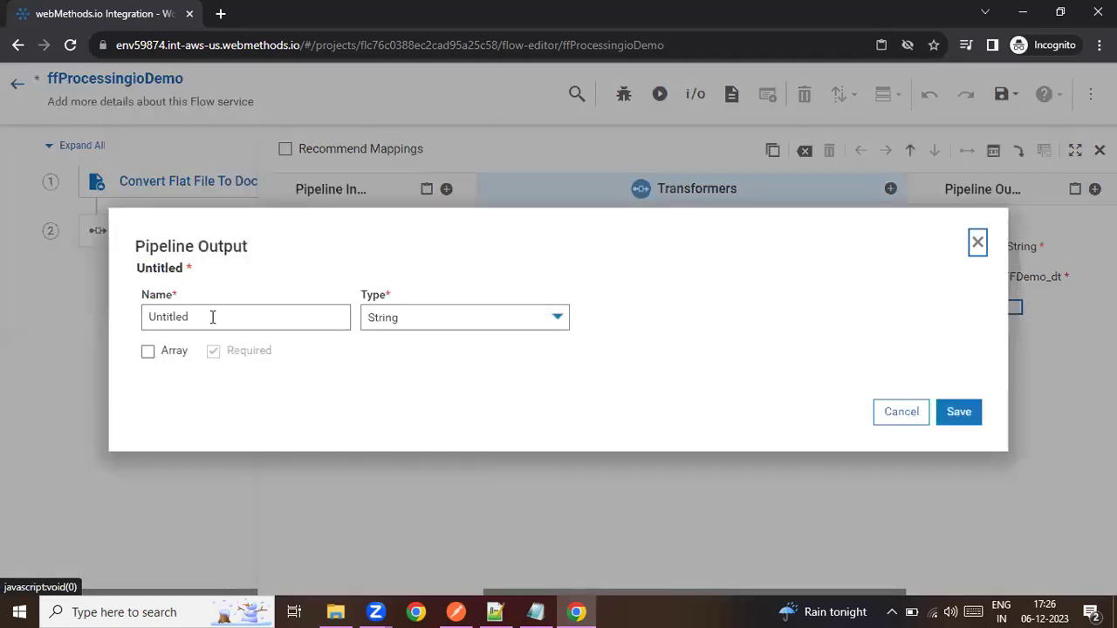
drag(206, 318, 84, 318)
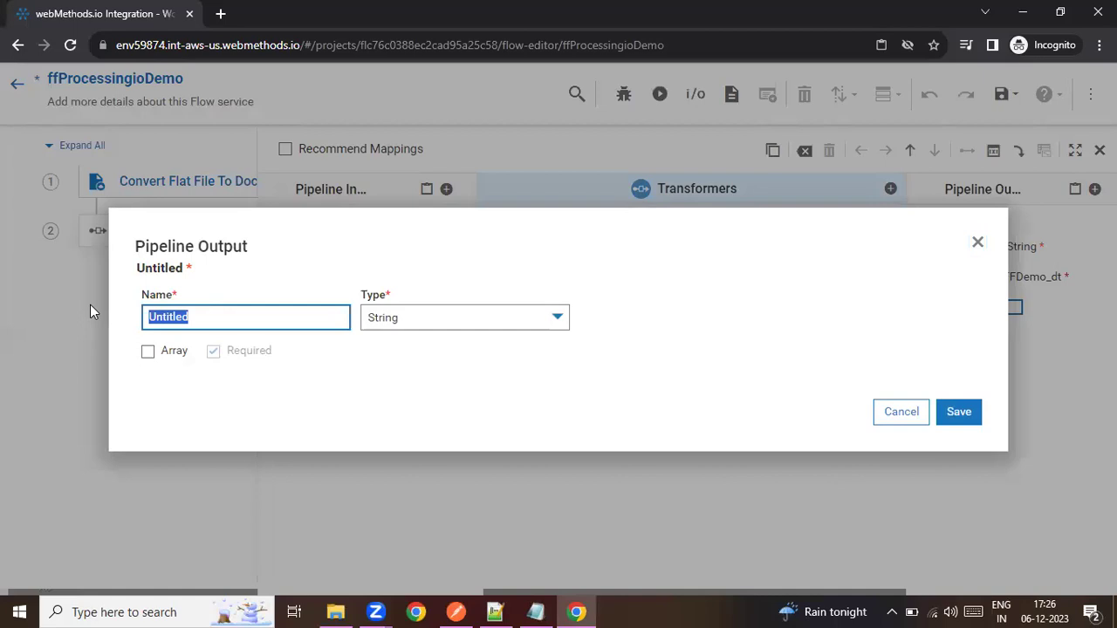
text(E)
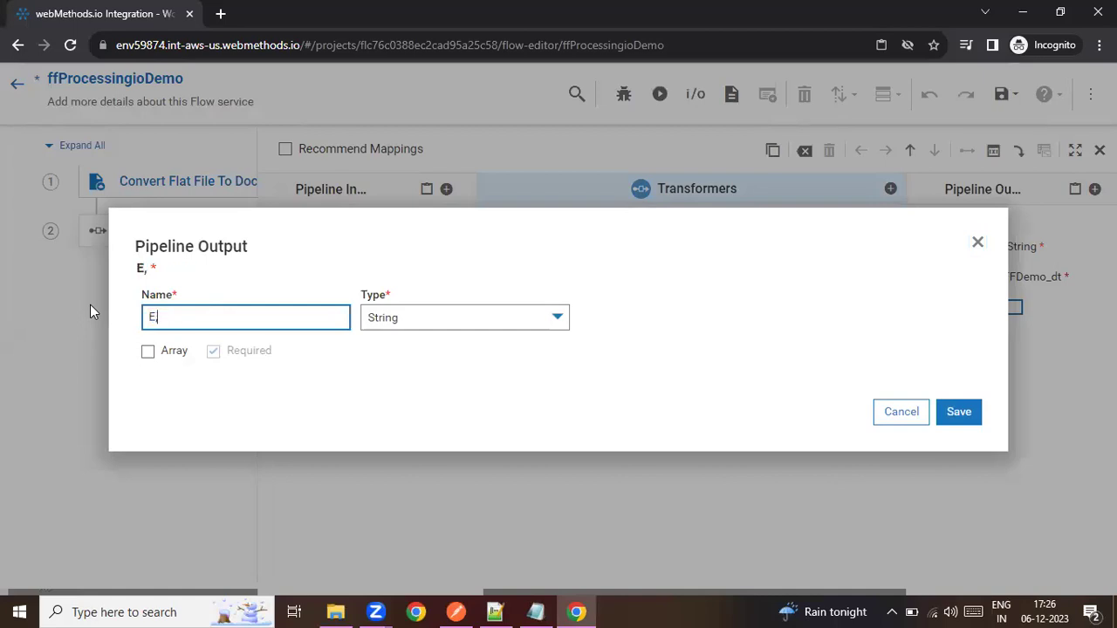
text(mpDetails)
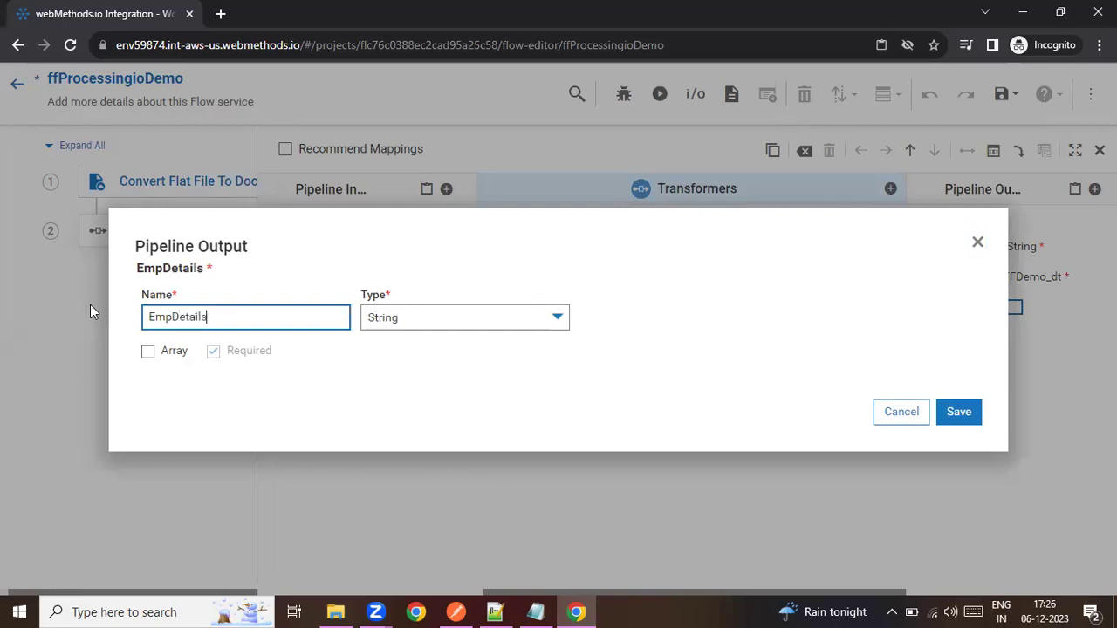
click(419, 321)
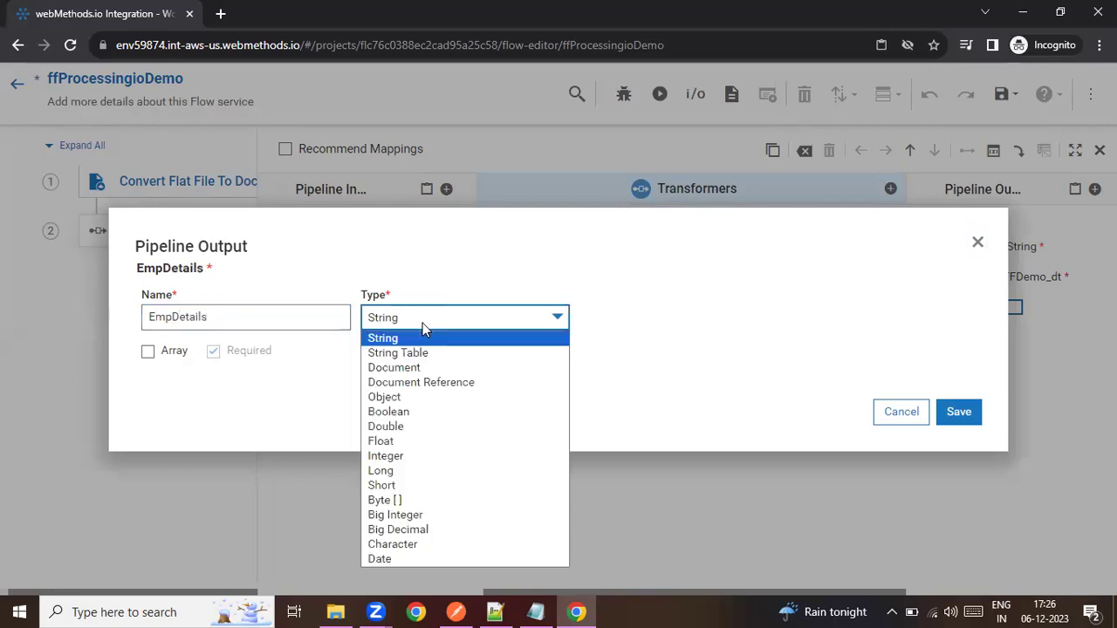
click(414, 368)
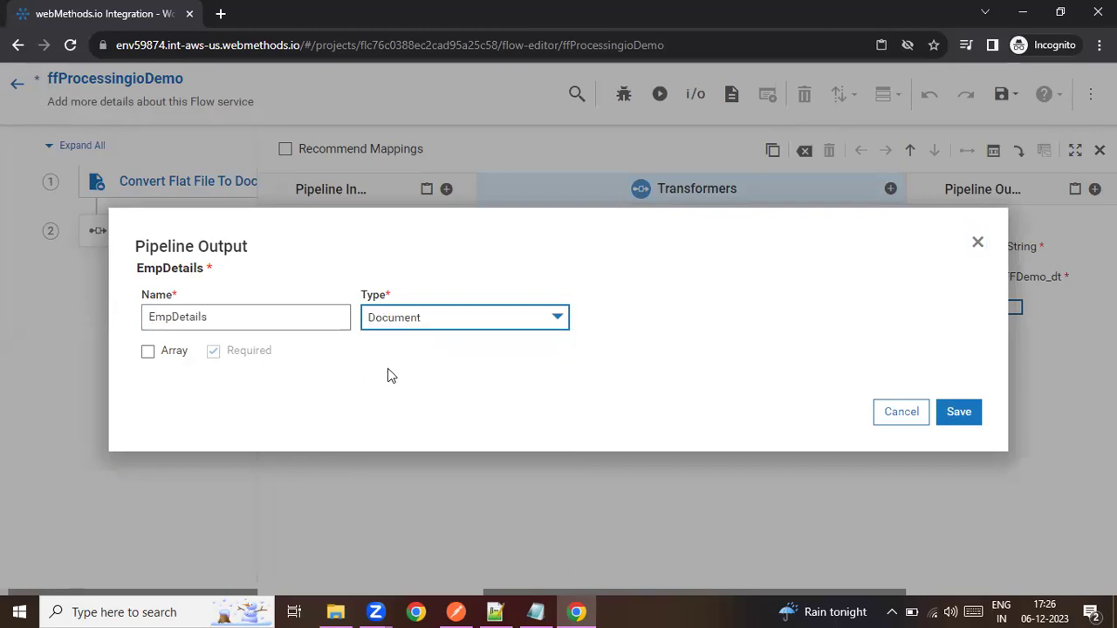
click(961, 414)
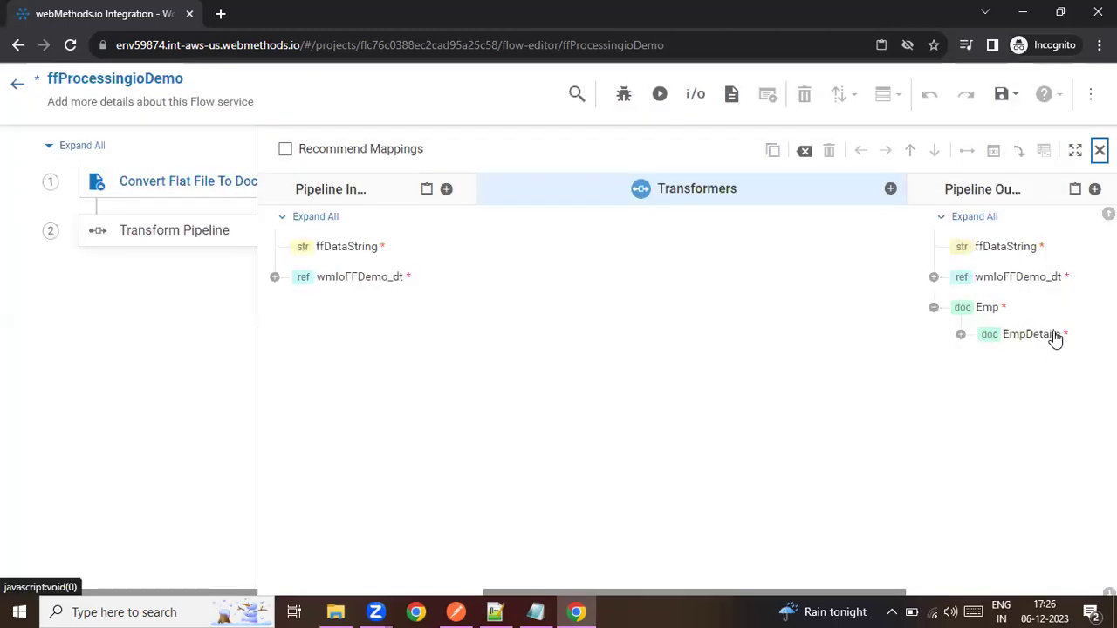
Step: Map wmIoFFDemo_dt from the pipeline input to EmpDetails, then save the flow service and close the mapping
click(1036, 337)
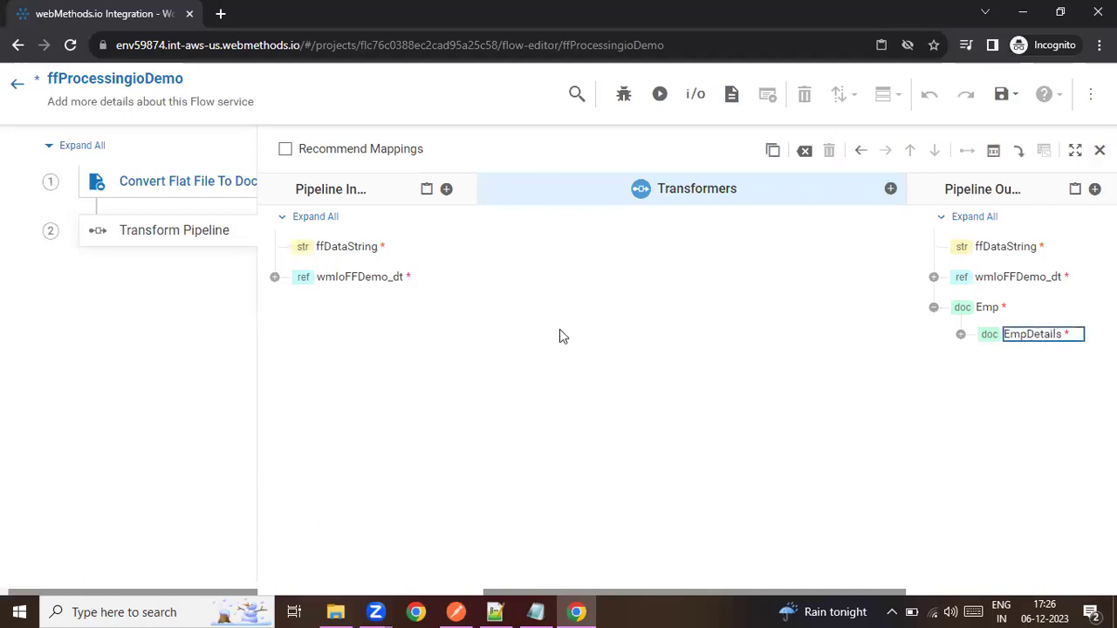
click(370, 288)
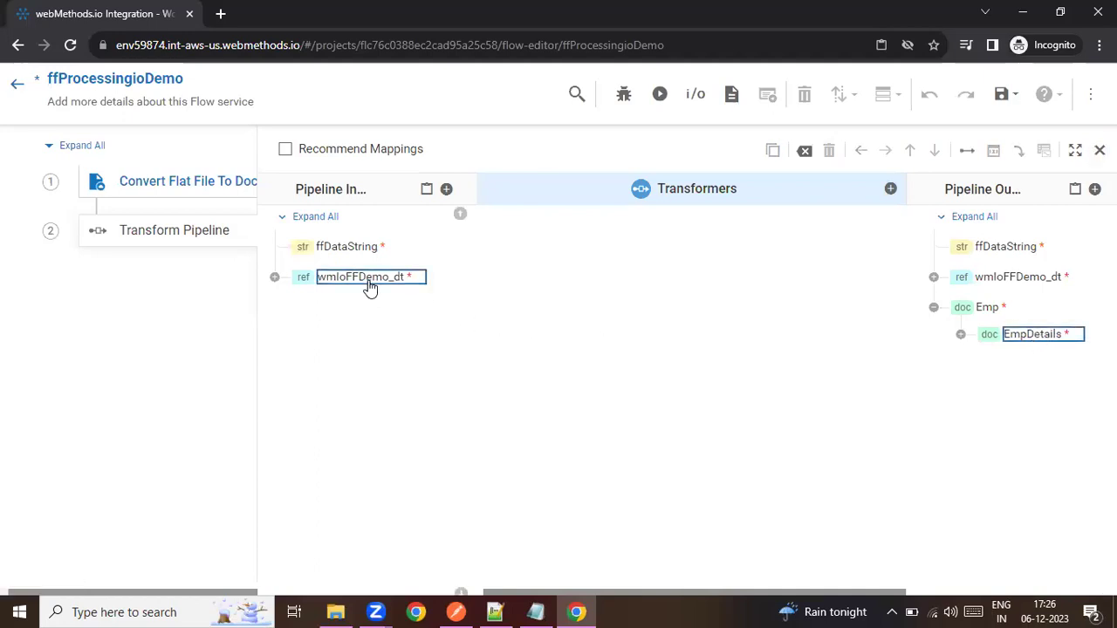
click(963, 150)
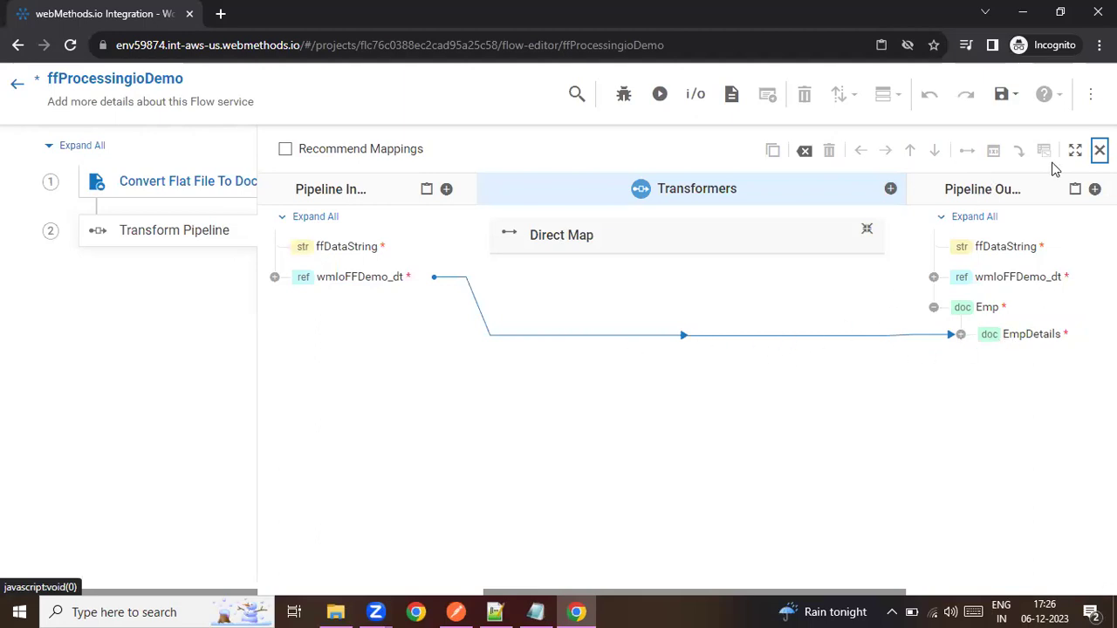
click(1004, 96)
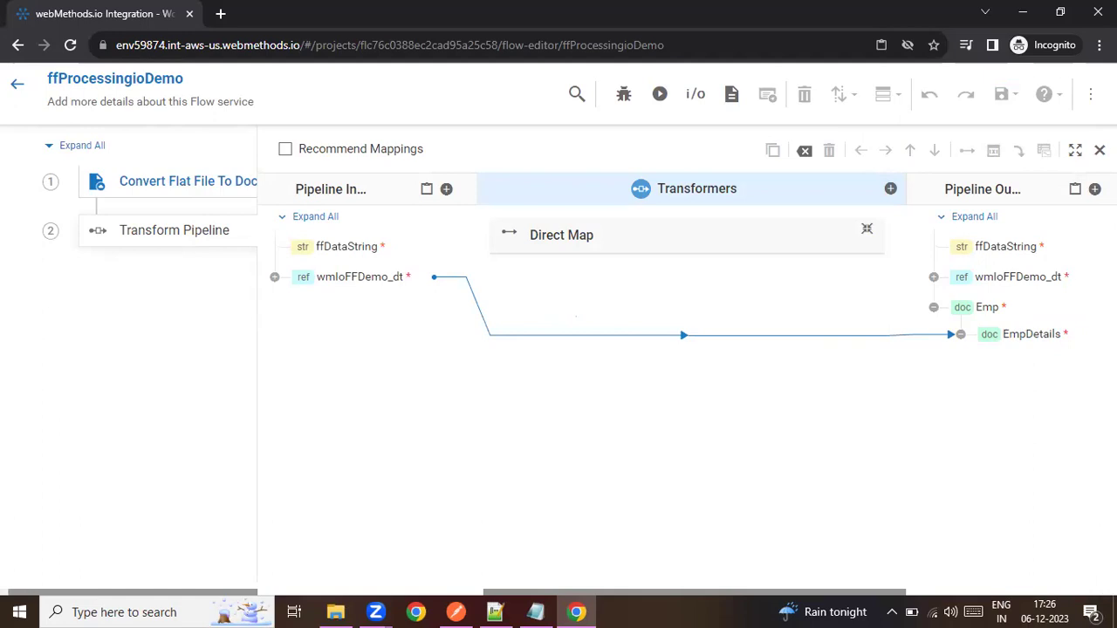
click(1099, 150)
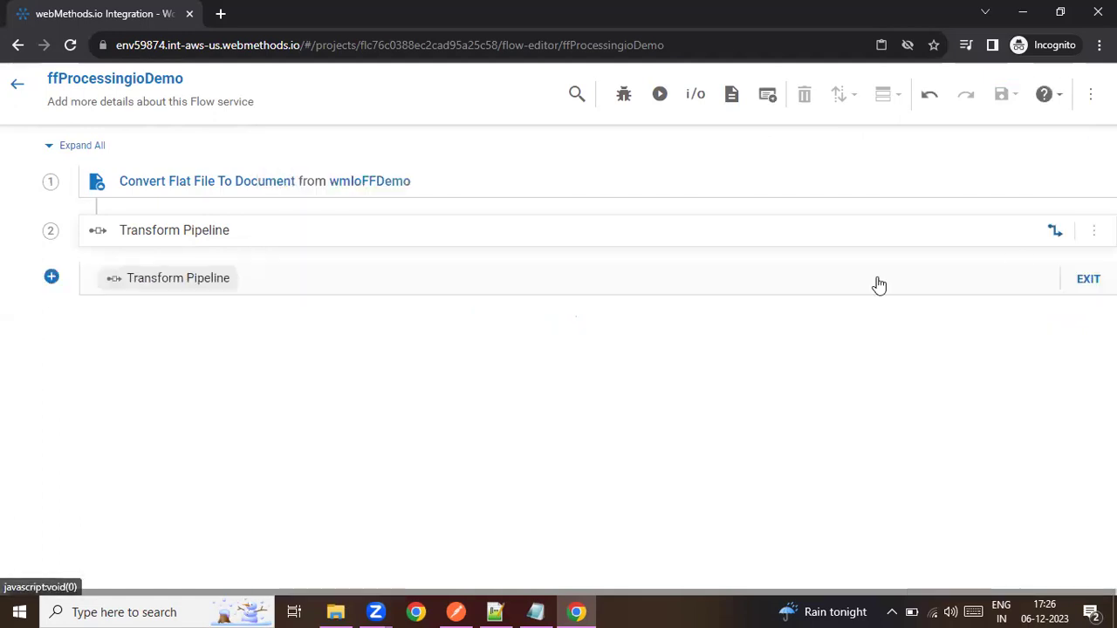
Step: Add the XML function documentToXMLString as the third step of the flow service
click(53, 278)
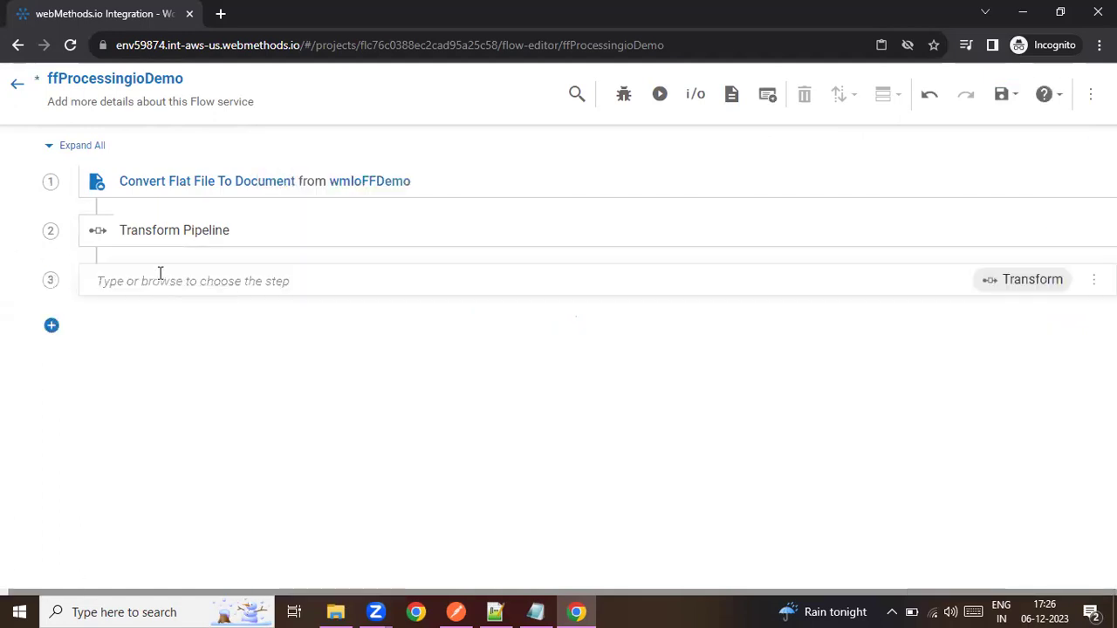
text(xml)
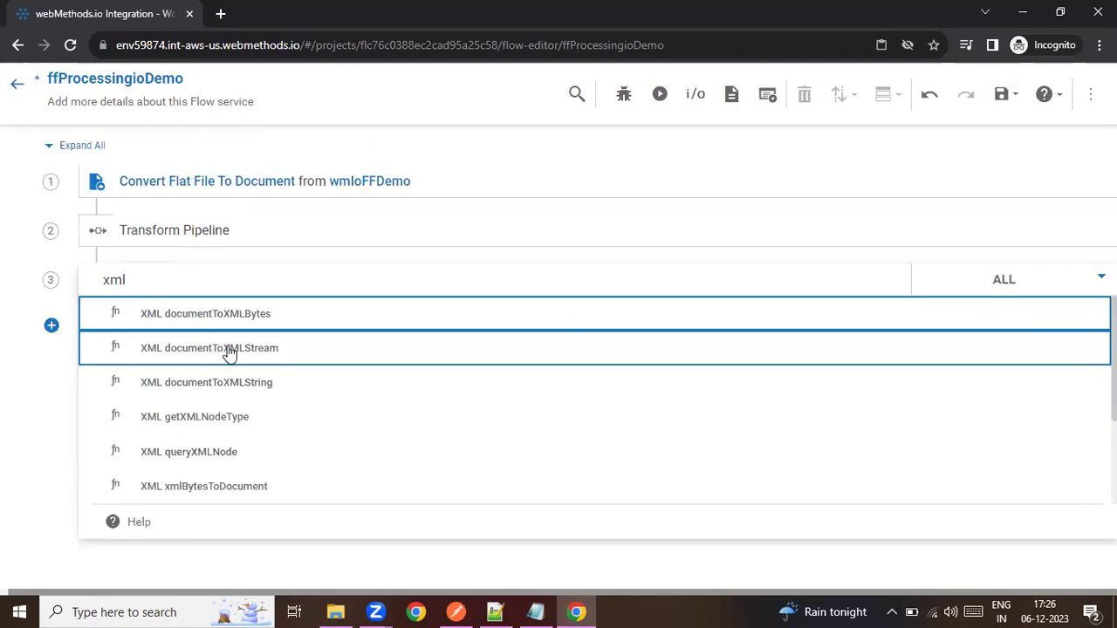
click(218, 386)
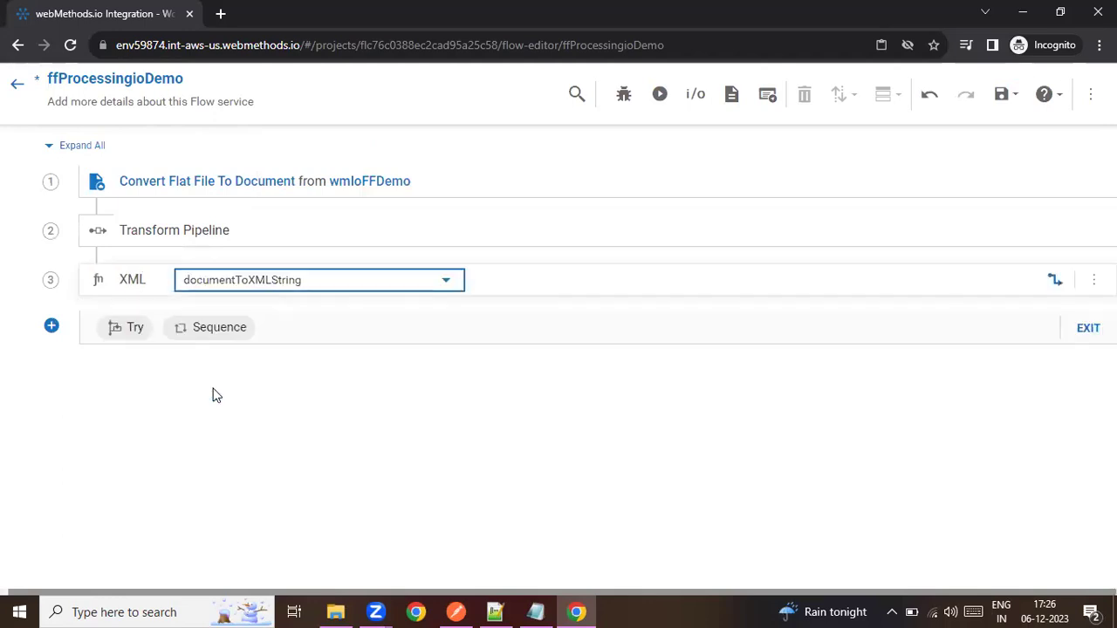
Step: Map Emp from the pipeline to the document input of documentToXMLString and save the flow service
click(1055, 280)
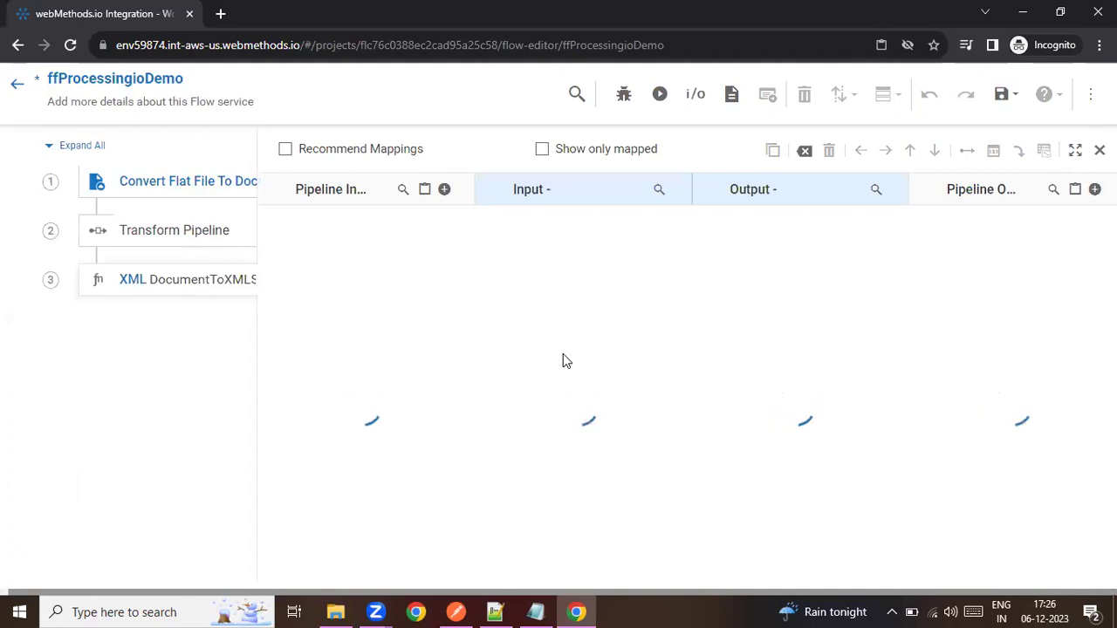
drag(326, 314, 554, 253)
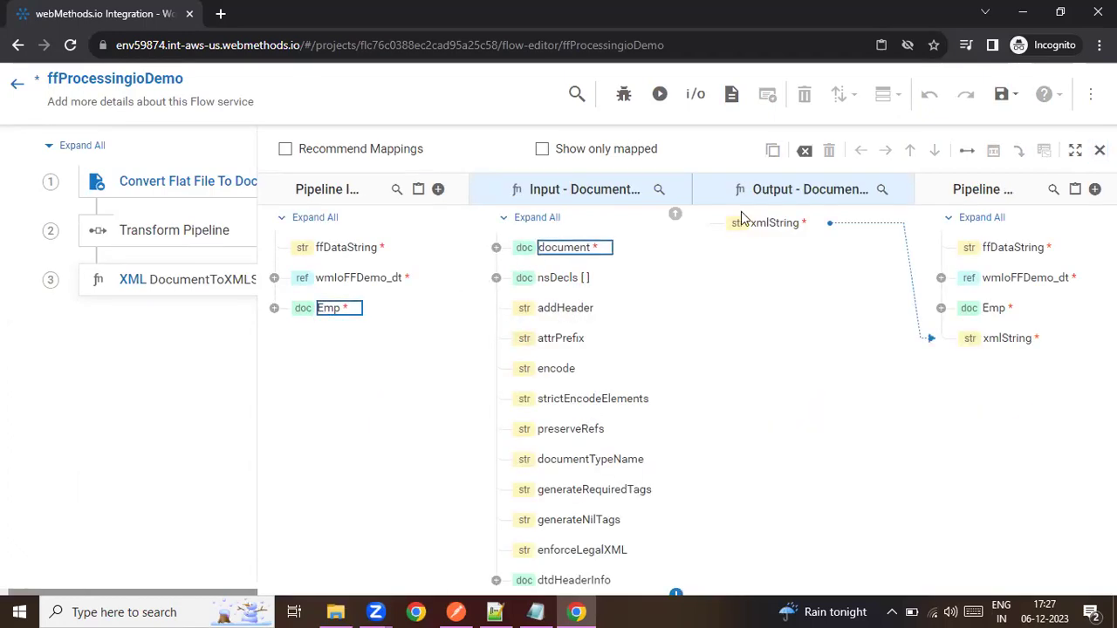
click(1000, 97)
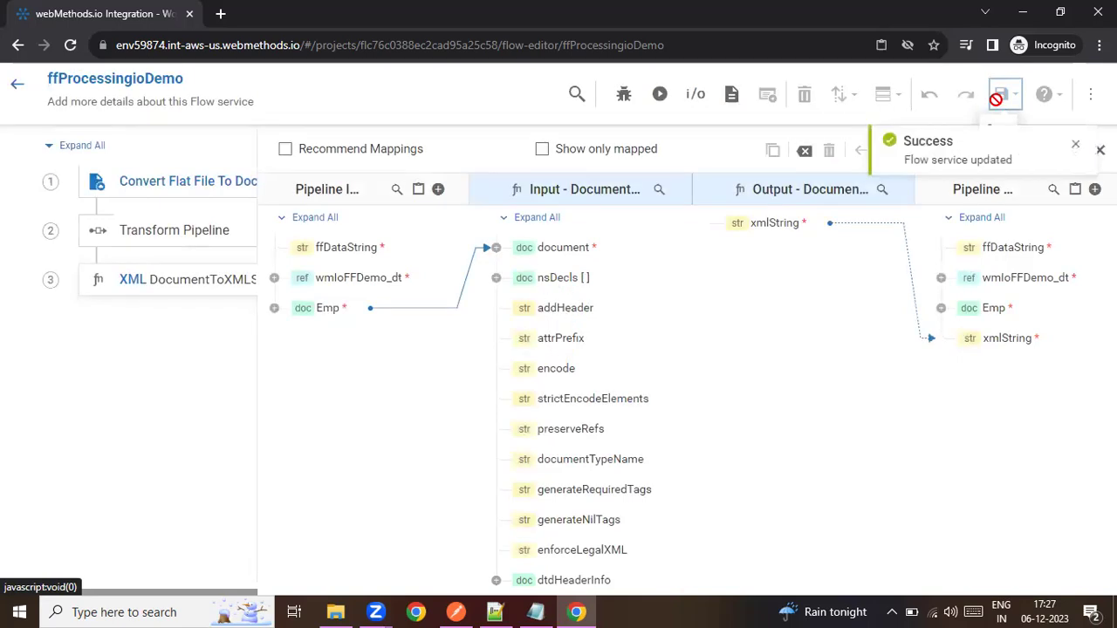
Step: Drop wmIoFFDemo_dt and Emp from the pipeline output of the XML step and save the flow service
click(1018, 280)
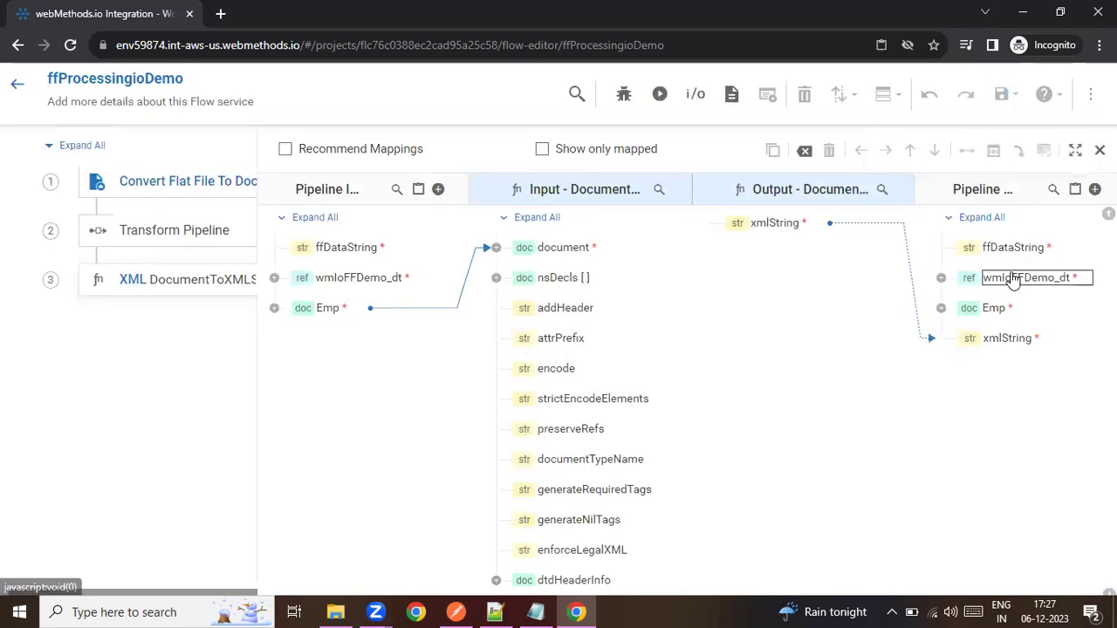
click(1016, 150)
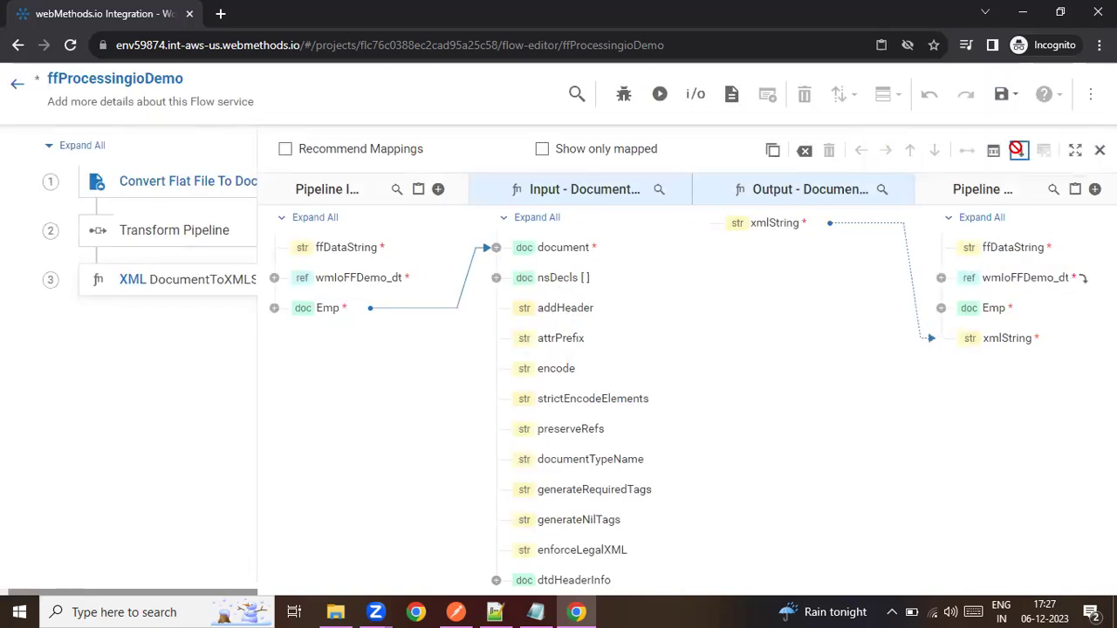
click(996, 309)
click(1018, 150)
click(999, 95)
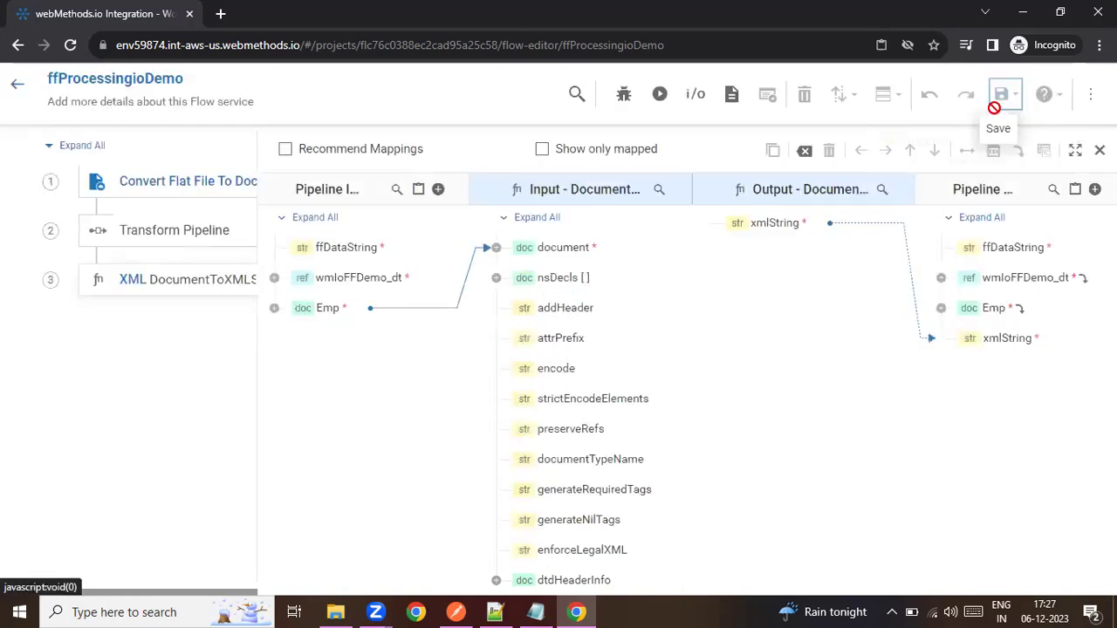
Step: Run the flow service, expand document in the run result, and examine the employee records in the xmldata string
click(659, 93)
click(960, 435)
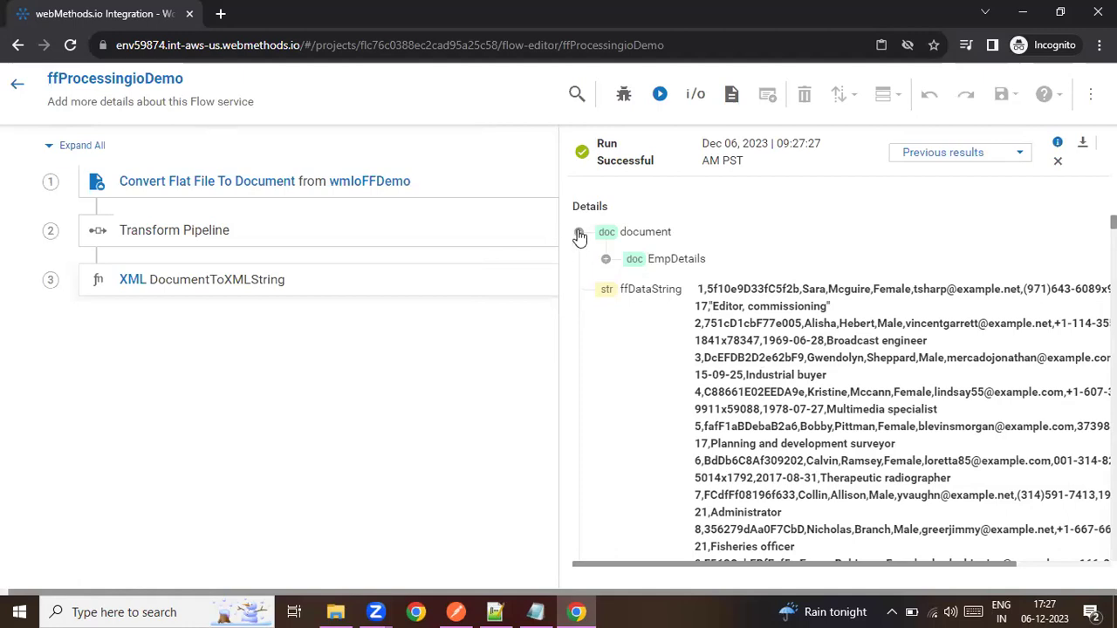
click(580, 236)
scroll(621, 285, down, 10)
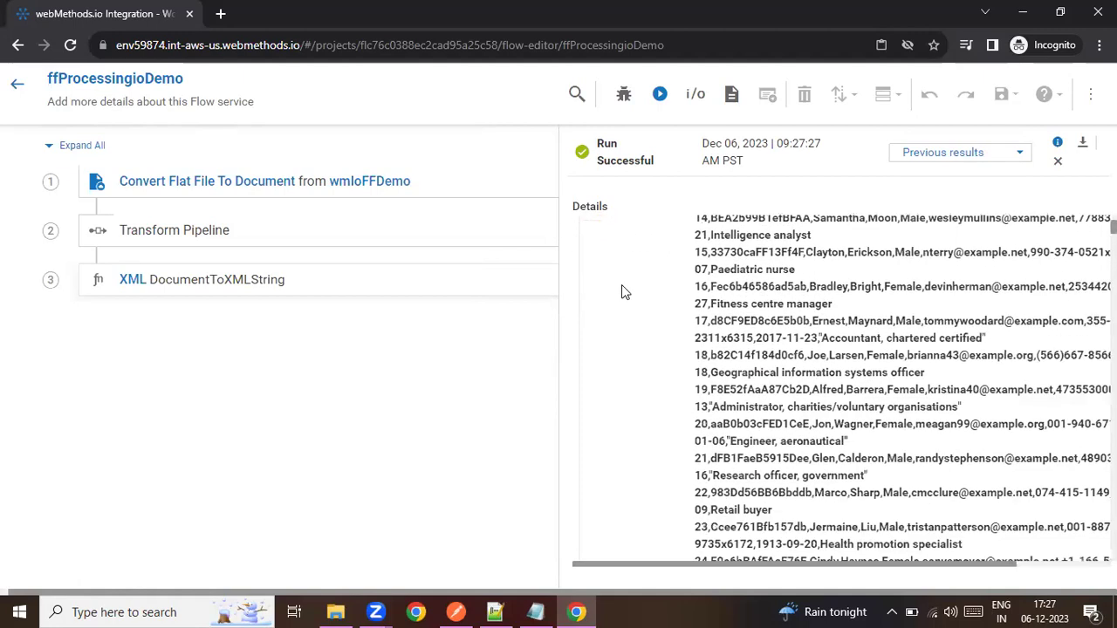
scroll(837, 388, down, 15)
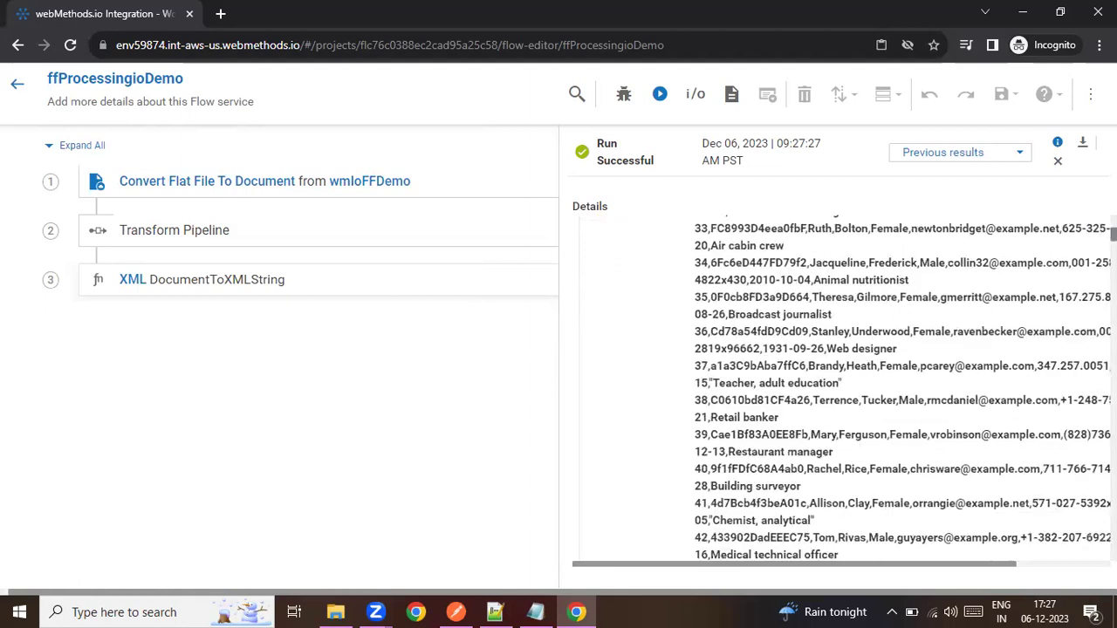
scroll(867, 312, up, 8)
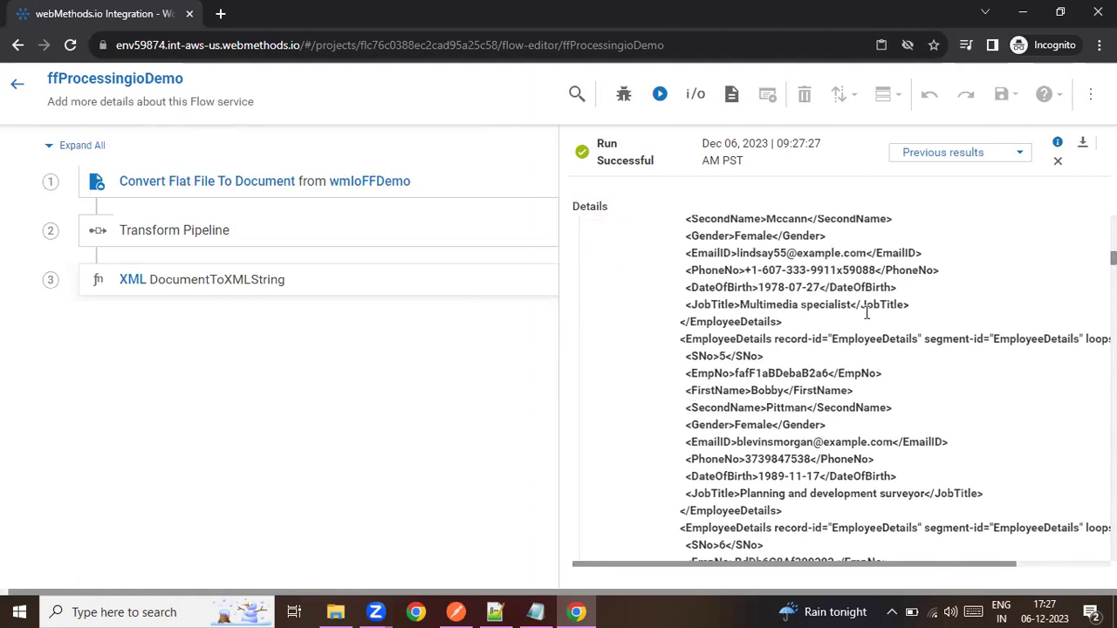
scroll(866, 313, up, 8)
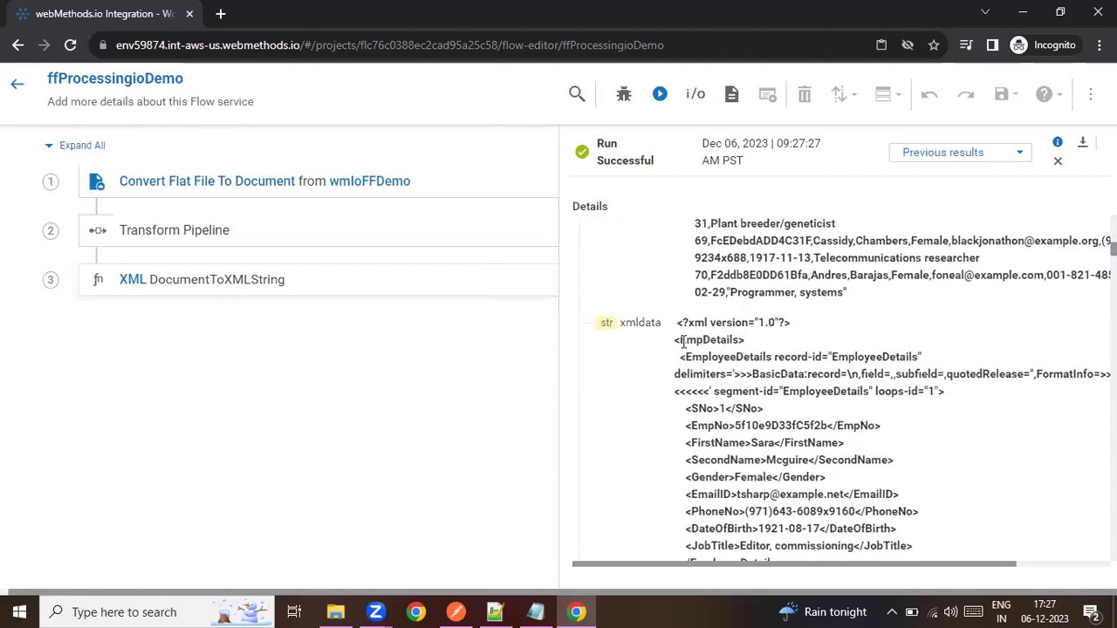
Step: Select and copy the entire xmlString value in the run result, from the XML declaration to the closing EmpDetails tag
scroll(681, 344, down, 1)
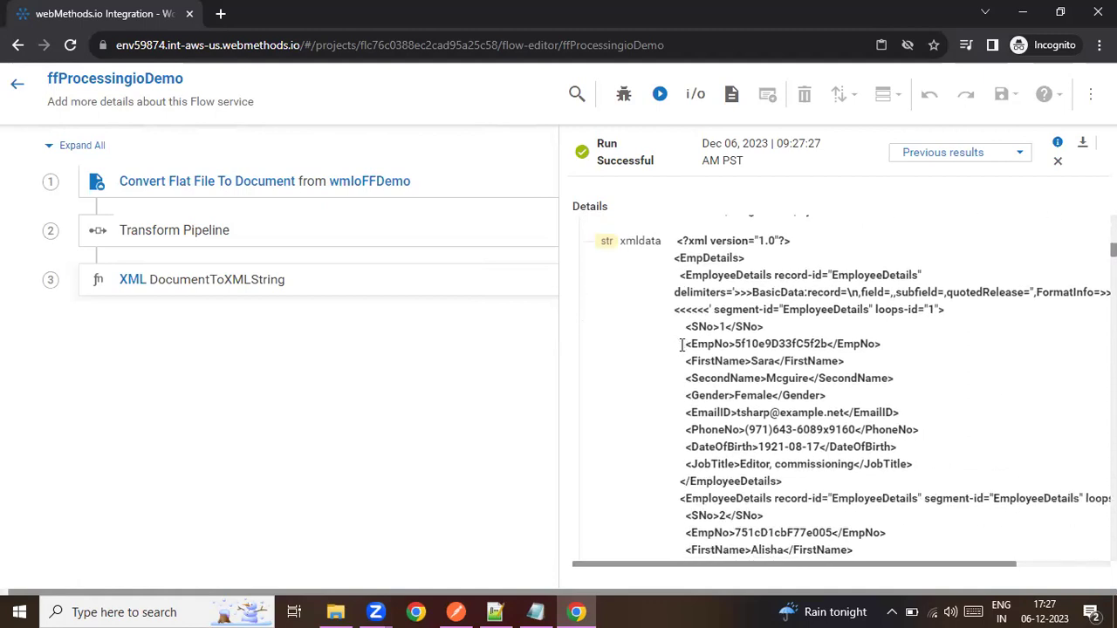
scroll(694, 343, up, 1)
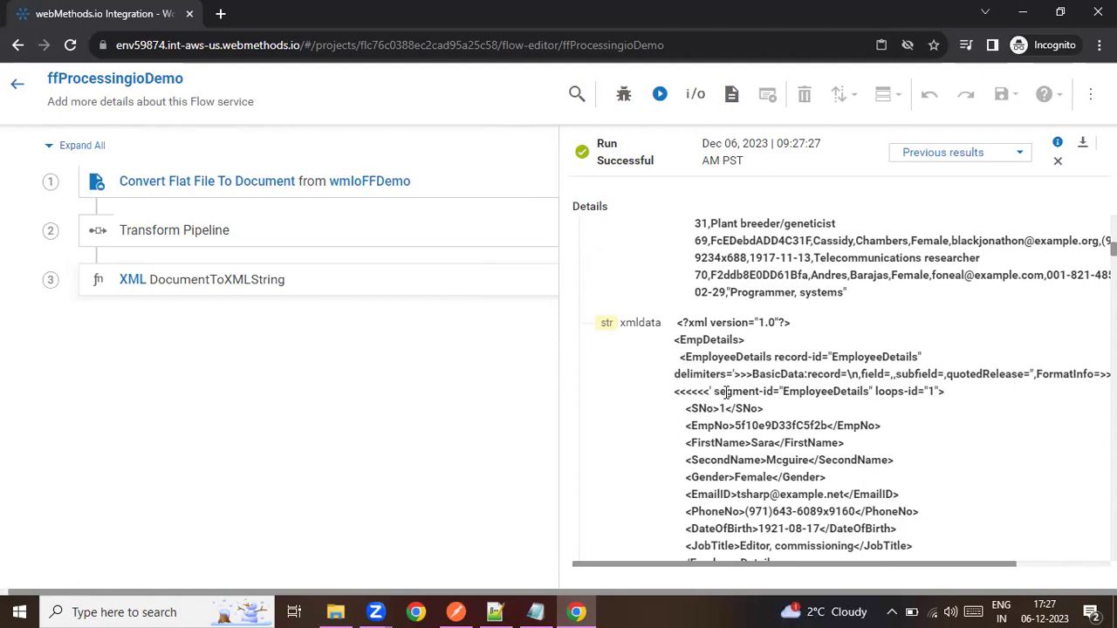
scroll(725, 392, down, 1)
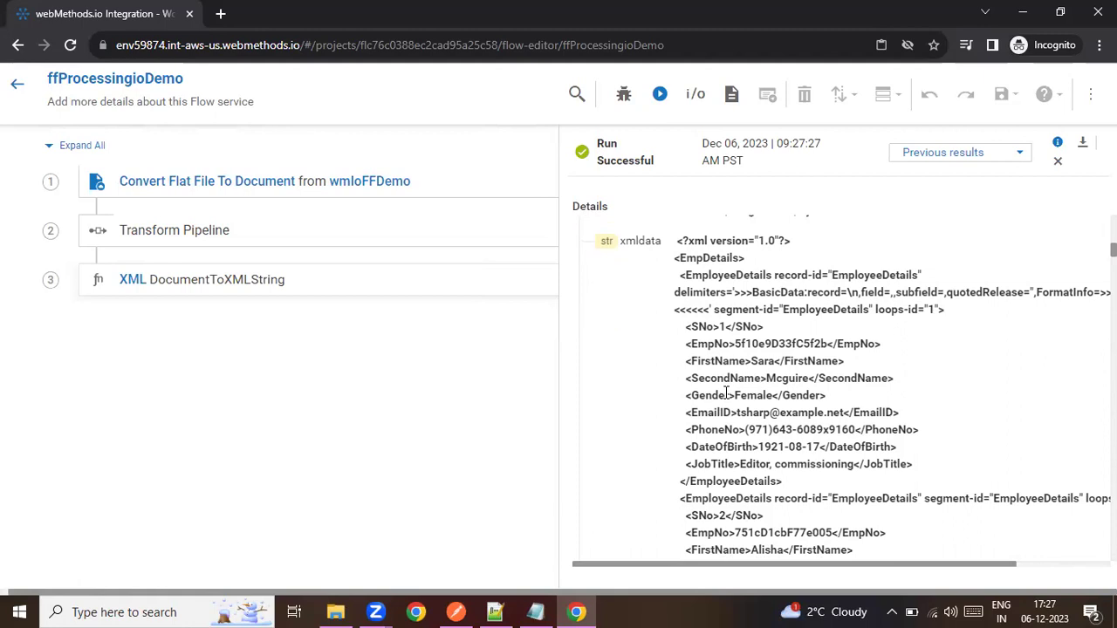
drag(676, 241, 891, 295)
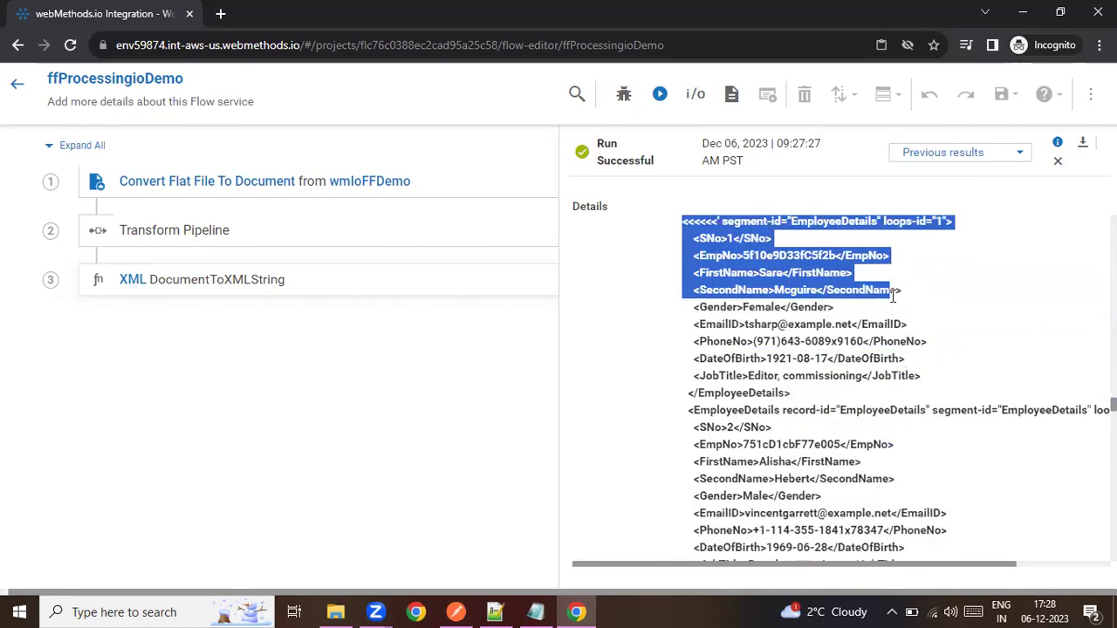
scroll(879, 354, up, 3)
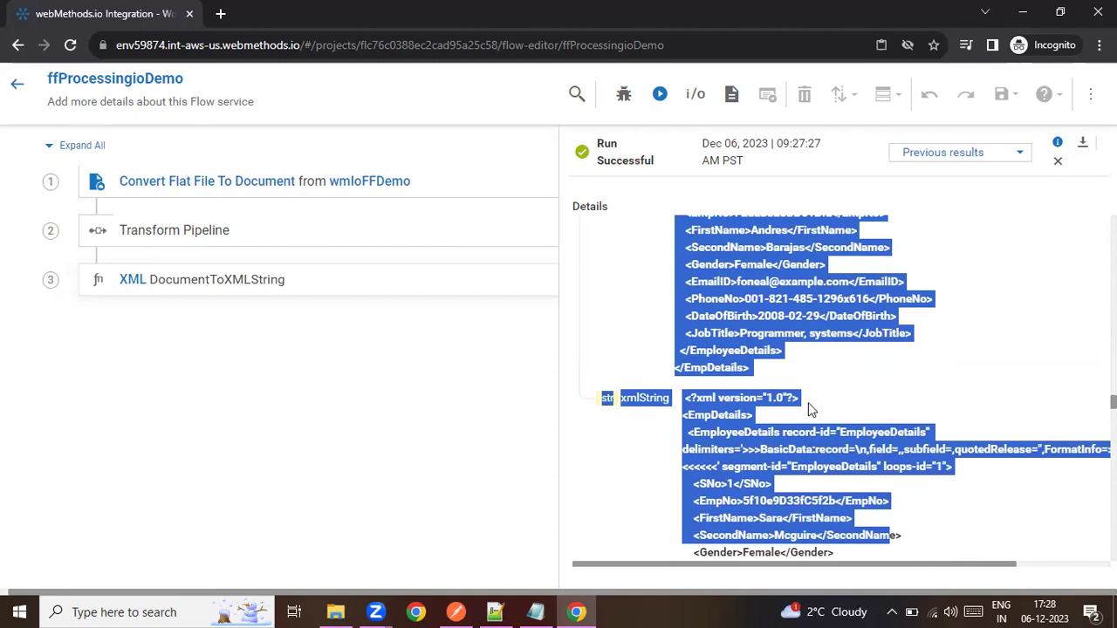
click(808, 402)
drag(683, 397, 845, 548)
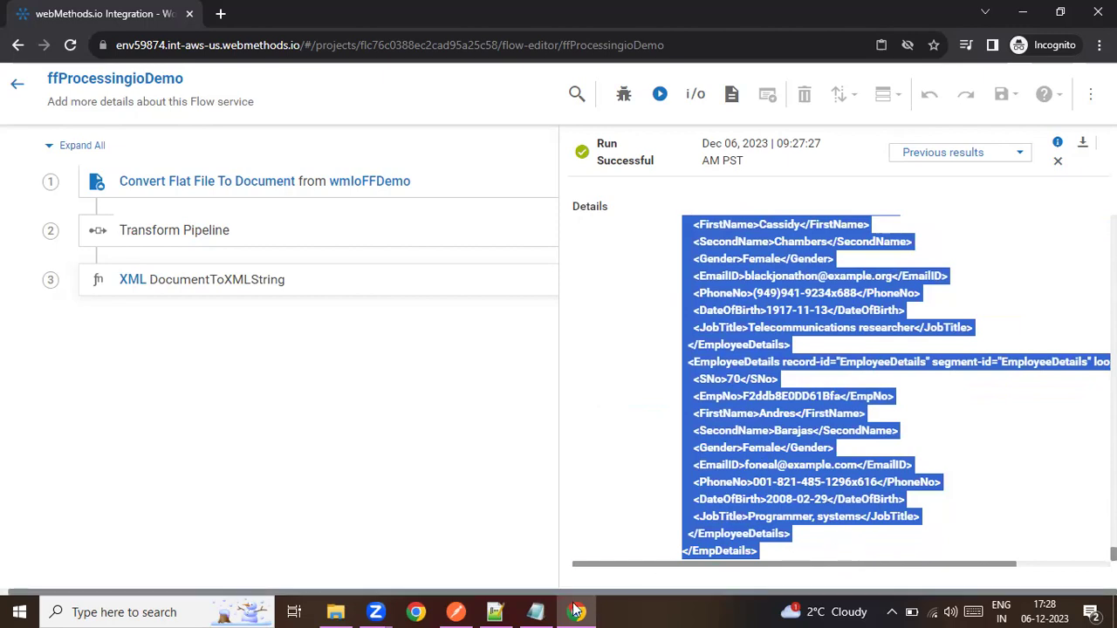
Step: Switch to Notepad++ and paste the copied XML string into a new document
click(494, 612)
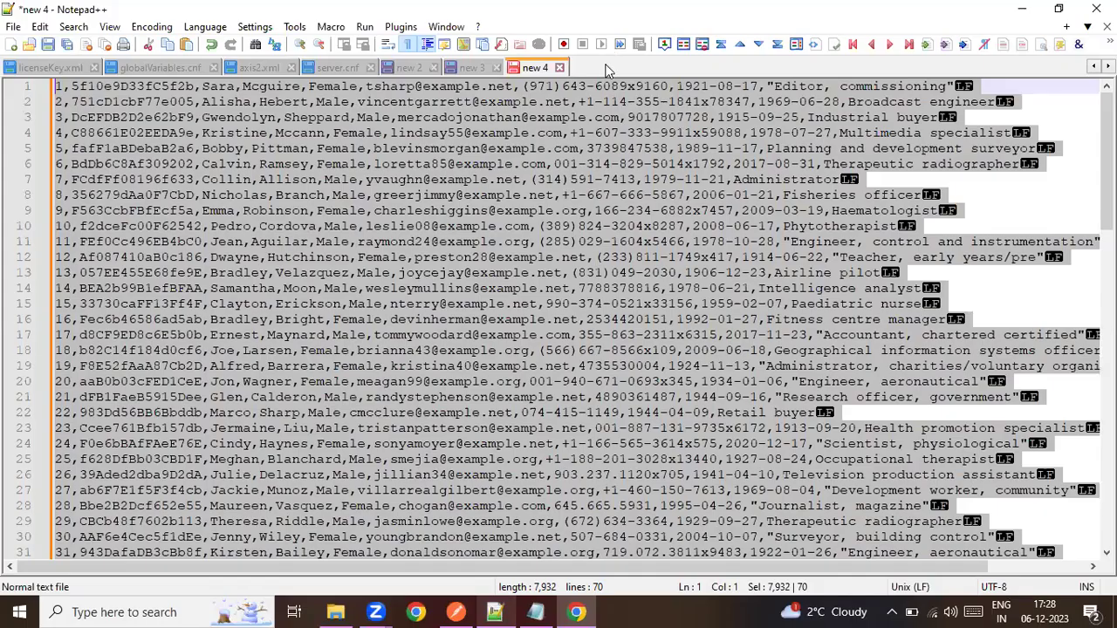
click(596, 257)
key(ctrl+n)
key(ctrl+v)
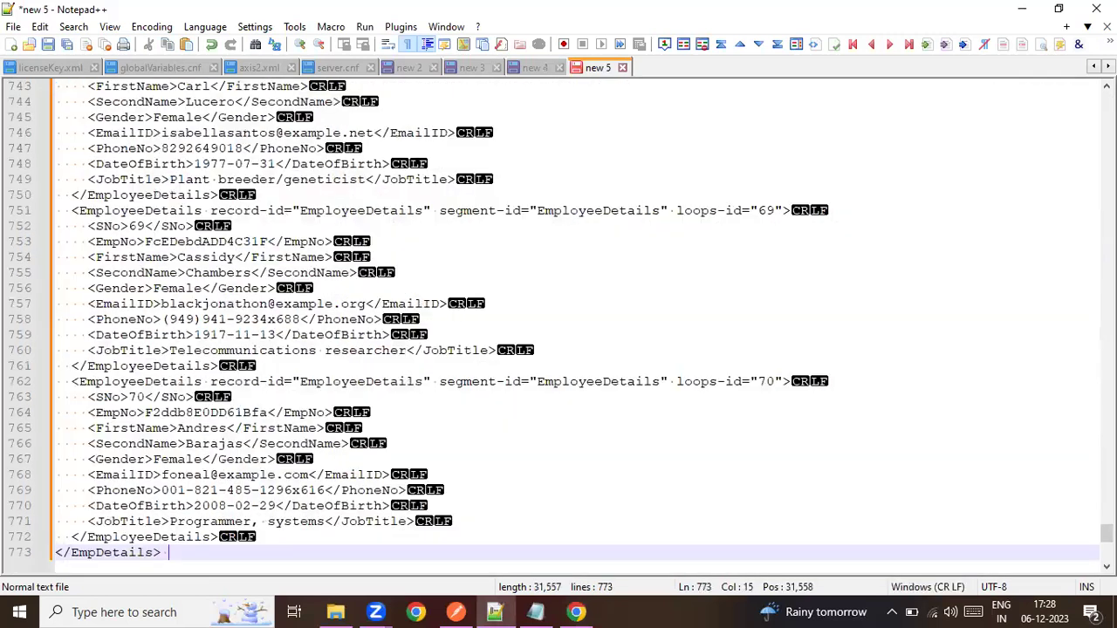
Step: Turn off the display of all characters and set the new document's language to XML
click(407, 43)
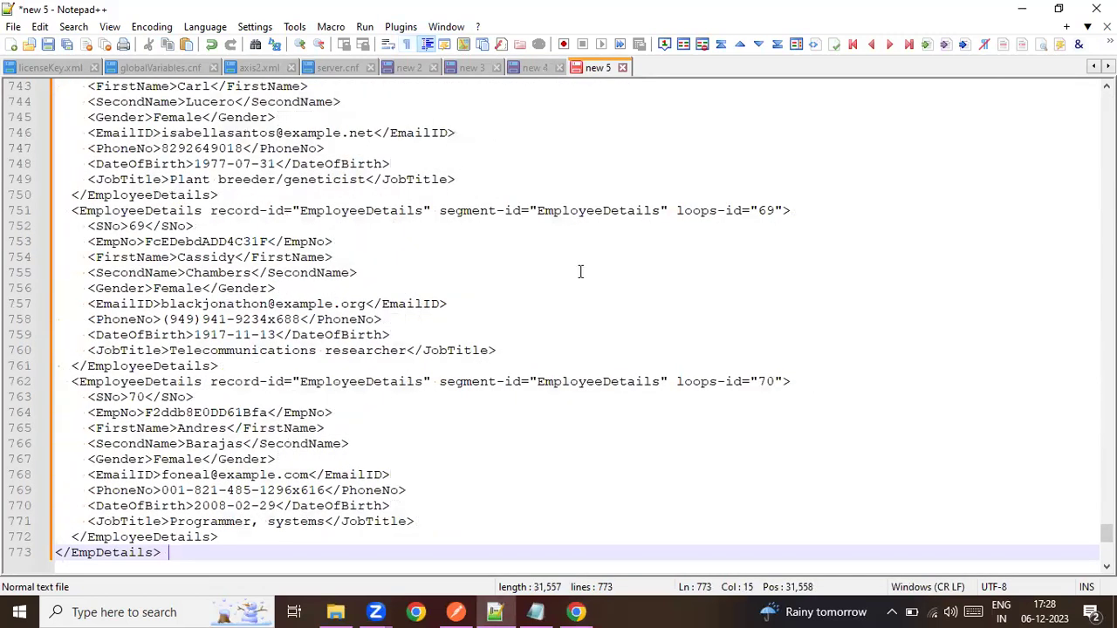
key(alt+l)
key(x)
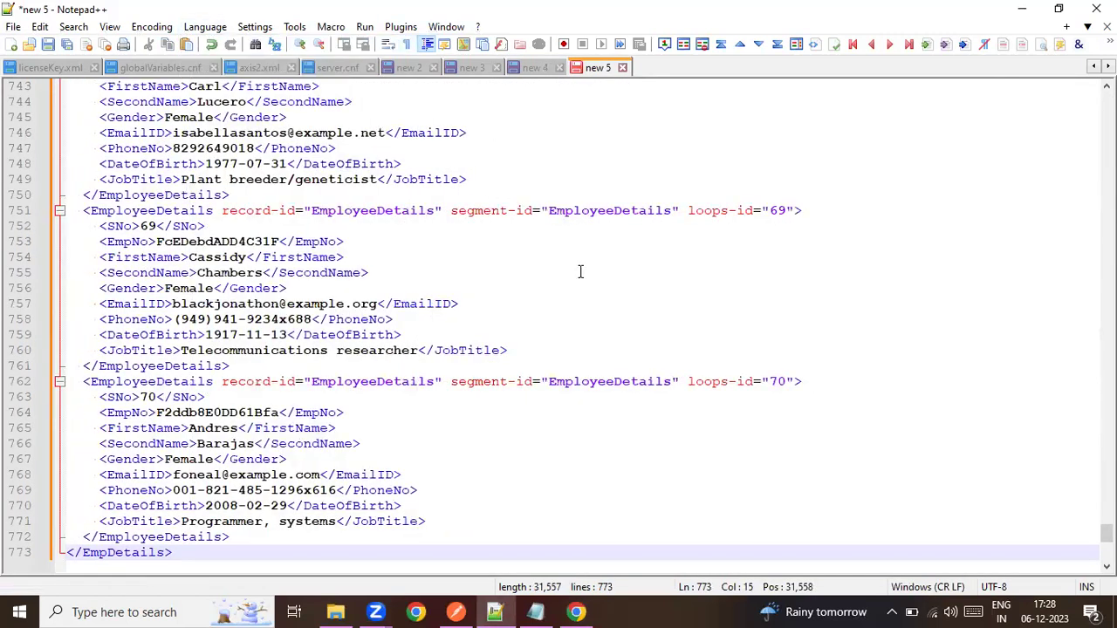
Step: Collapse the first five EmployeeDetails records in the XML and examine the document through to its last record
drag(1106, 532, 1106, 100)
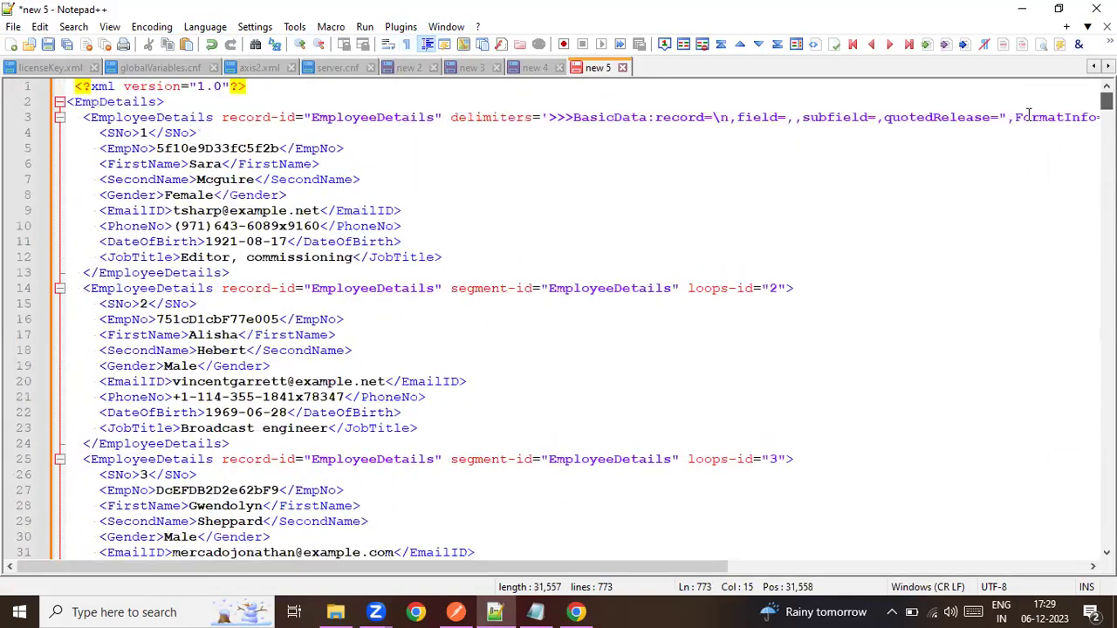
click(59, 117)
click(59, 133)
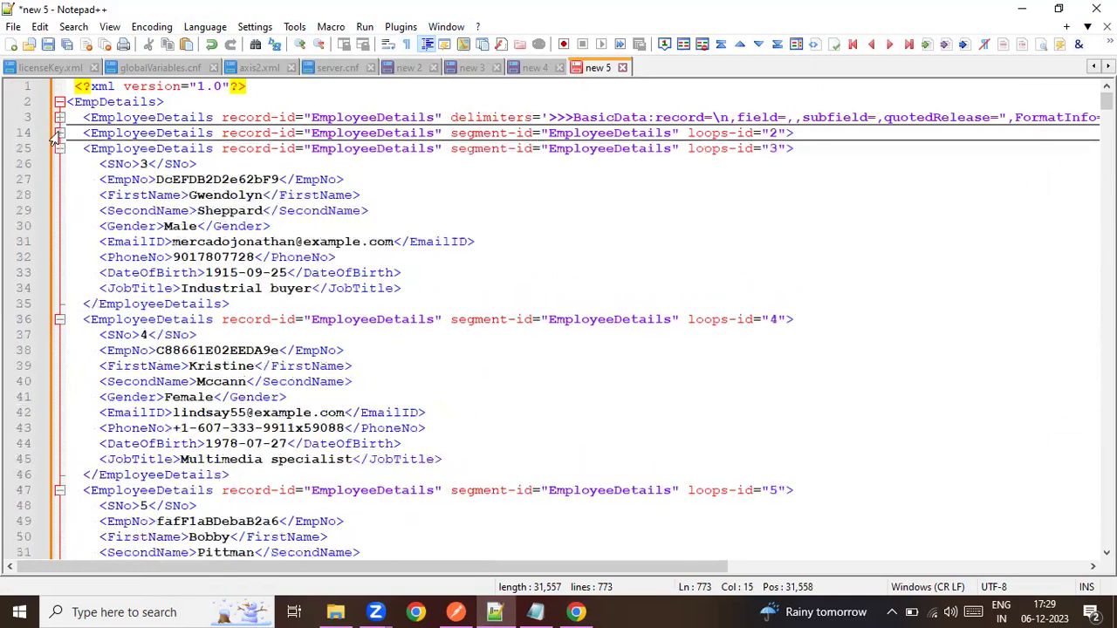
click(59, 148)
click(60, 164)
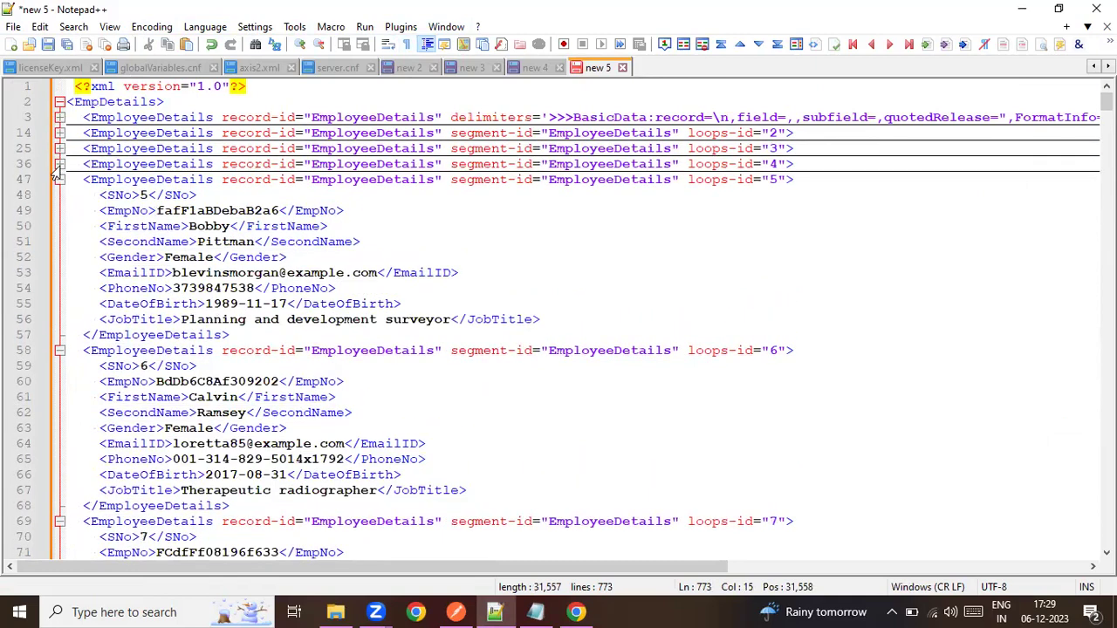
click(59, 180)
drag(1106, 102, 1106, 524)
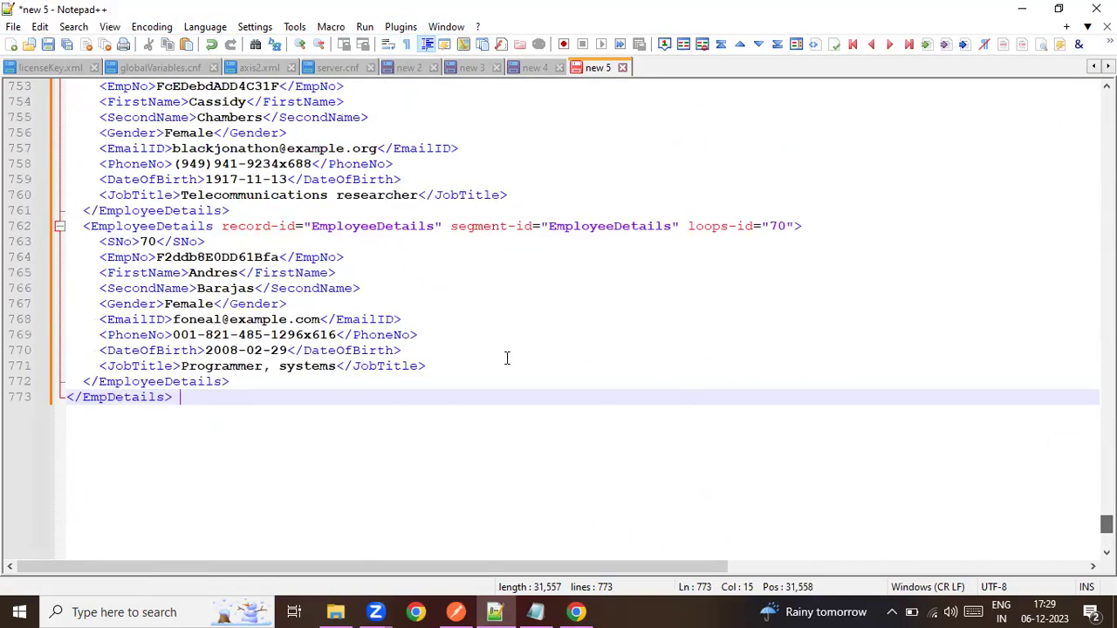